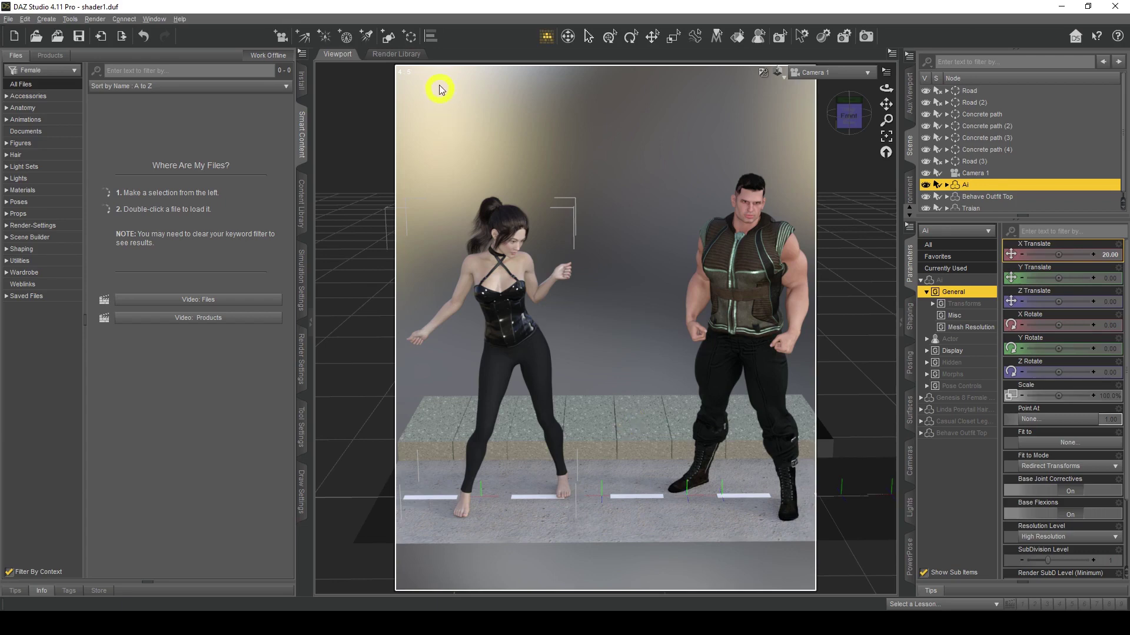
Adjust the viewport camera to frame the two figures on the concrete path
{"action": "key", "text": "ctrl+alt+p"}
{"action": "mouse_move", "coordinate": [417, 145]}
{"action": "left_mouse_down"}
{"action": "mouse_move", "coordinate": [421, 96]}
{"action": "mouse_move", "coordinate": [474, 133]}
{"action": "left_mouse_up"}
{"action": "mouse_move", "coordinate": [505, 97]}
{"action": "left_mouse_down"}
{"action": "mouse_move", "coordinate": [490, 140]}
{"action": "mouse_move", "coordinate": [540, 119]}
{"action": "mouse_move", "coordinate": [567, 141]}
{"action": "mouse_move", "coordinate": [590, 108]}
{"action": "mouse_move", "coordinate": [570, 143]}
{"action": "left_mouse_up"}
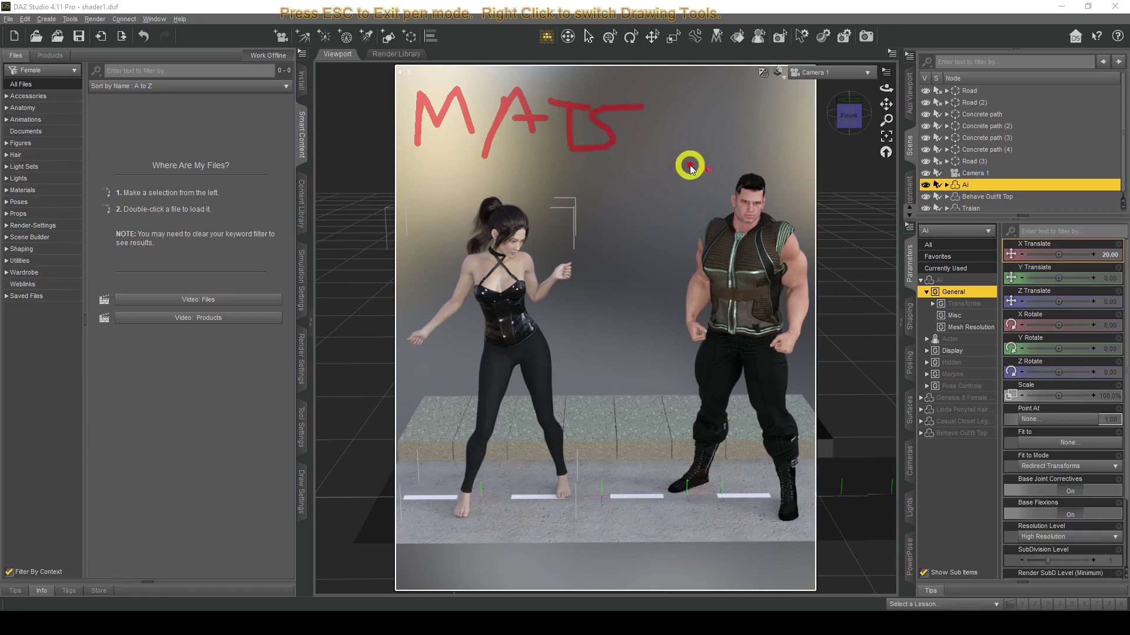
{"action": "mouse_move", "coordinate": [643, 125]}
{"action": "left_mouse_down"}
{"action": "mouse_move", "coordinate": [699, 124]}
{"action": "mouse_move", "coordinate": [665, 139]}
{"action": "mouse_move", "coordinate": [682, 155]}
{"action": "mouse_move", "coordinate": [657, 171]}
{"action": "left_mouse_up"}
{"action": "mouse_move", "coordinate": [751, 119]}
{"action": "left_mouse_down"}
{"action": "mouse_move", "coordinate": [748, 152]}
{"action": "mouse_move", "coordinate": [719, 156]}
{"action": "left_mouse_up"}
{"action": "mouse_move", "coordinate": [758, 103]}
{"action": "left_mouse_down"}
{"action": "mouse_move", "coordinate": [779, 158]}
{"action": "mouse_move", "coordinate": [787, 140]}
{"action": "mouse_move", "coordinate": [778, 147]}
{"action": "mouse_move", "coordinate": [813, 145]}
{"action": "mouse_move", "coordinate": [803, 148]}
{"action": "mouse_move", "coordinate": [807, 113]}
{"action": "mouse_move", "coordinate": [828, 158]}
{"action": "mouse_move", "coordinate": [861, 141]}
{"action": "mouse_move", "coordinate": [865, 171]}
{"action": "left_mouse_up"}
{"action": "left_click_drag", "start_coordinate": [771, 180], "coordinate": [865, 174]}
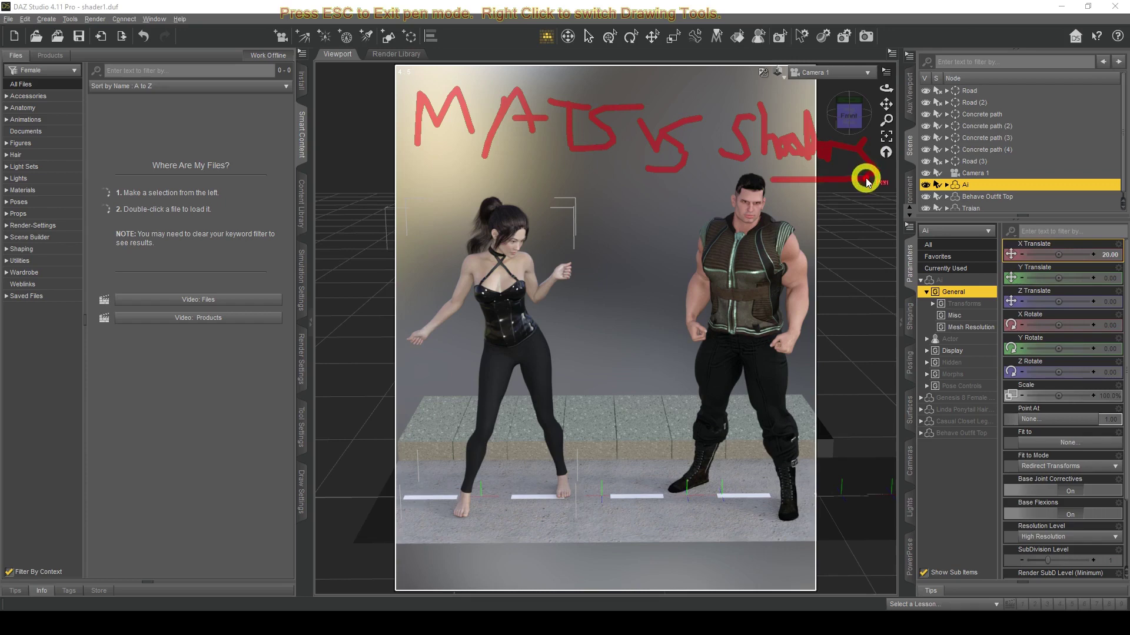
{"action": "left_click_drag", "start_coordinate": [474, 167], "coordinate": [585, 169]}
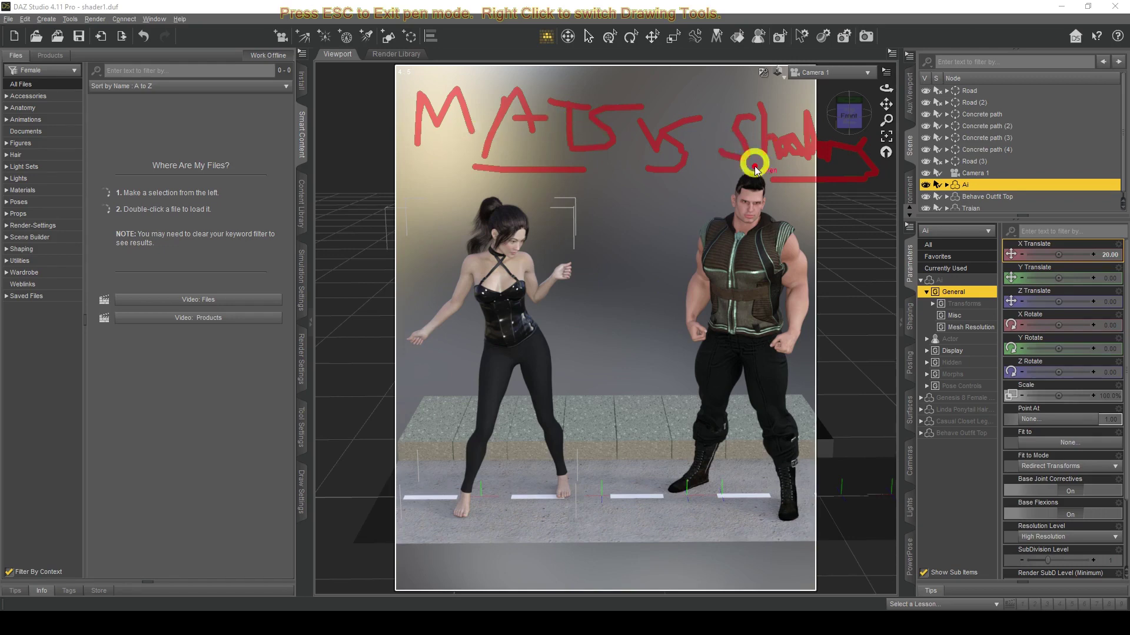
{"action": "key", "text": "Escape"}
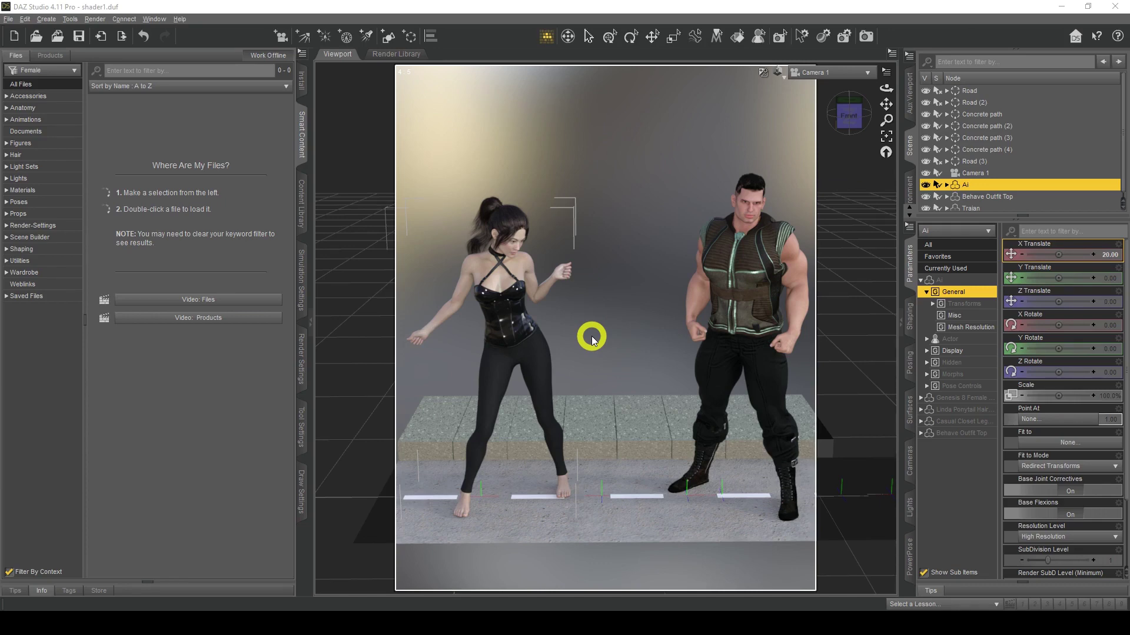
Return to the Node Selection tool and select the woman's Behave Outfit Top
{"action": "key", "text": "ctrl+2"}
{"action": "left_click_drag", "start_coordinate": [480, 290], "coordinate": [540, 292]}
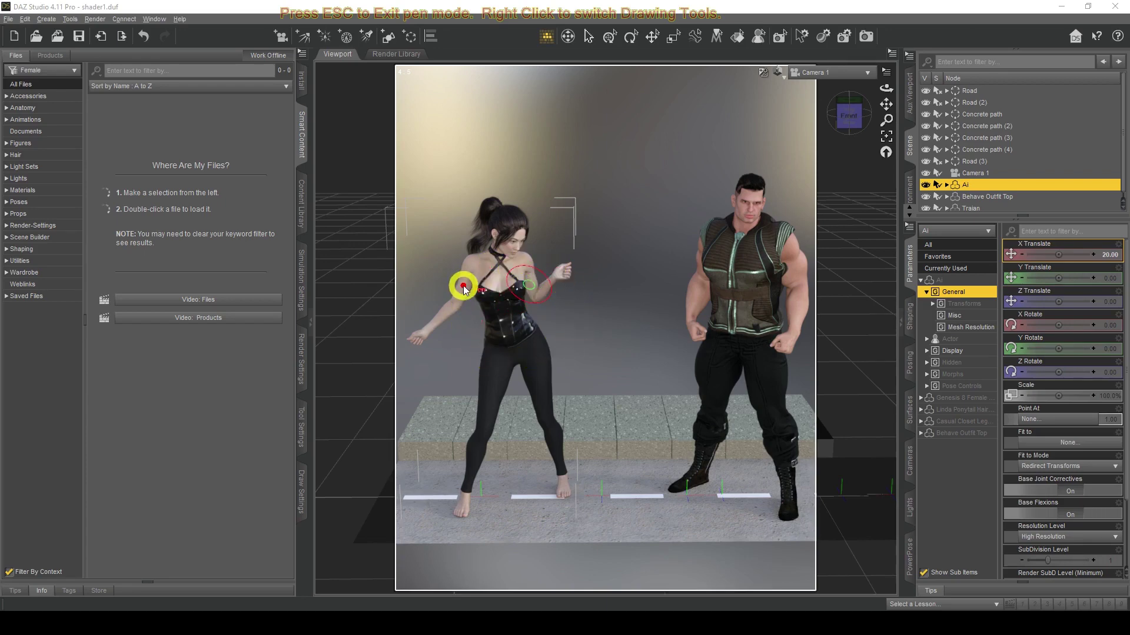
{"action": "key", "text": "Escape"}
{"action": "left_click", "coordinate": [589, 36]}
{"action": "key", "text": "ctrl+2"}
{"action": "mouse_move", "coordinate": [561, 297]}
{"action": "left_mouse_down"}
{"action": "mouse_move", "coordinate": [515, 283]}
{"action": "mouse_move", "coordinate": [455, 299]}
{"action": "mouse_move", "coordinate": [501, 363]}
{"action": "mouse_move", "coordinate": [581, 320]}
{"action": "mouse_move", "coordinate": [550, 273]}
{"action": "left_mouse_up"}
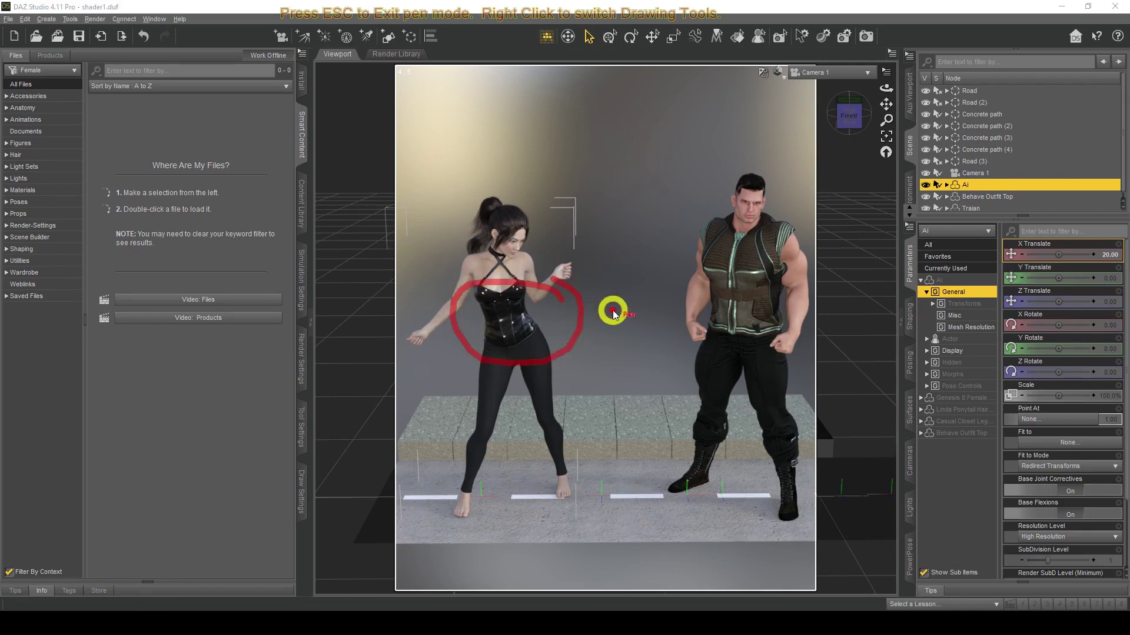
{"action": "key", "text": "Escape"}
{"action": "left_click", "coordinate": [993, 198]}
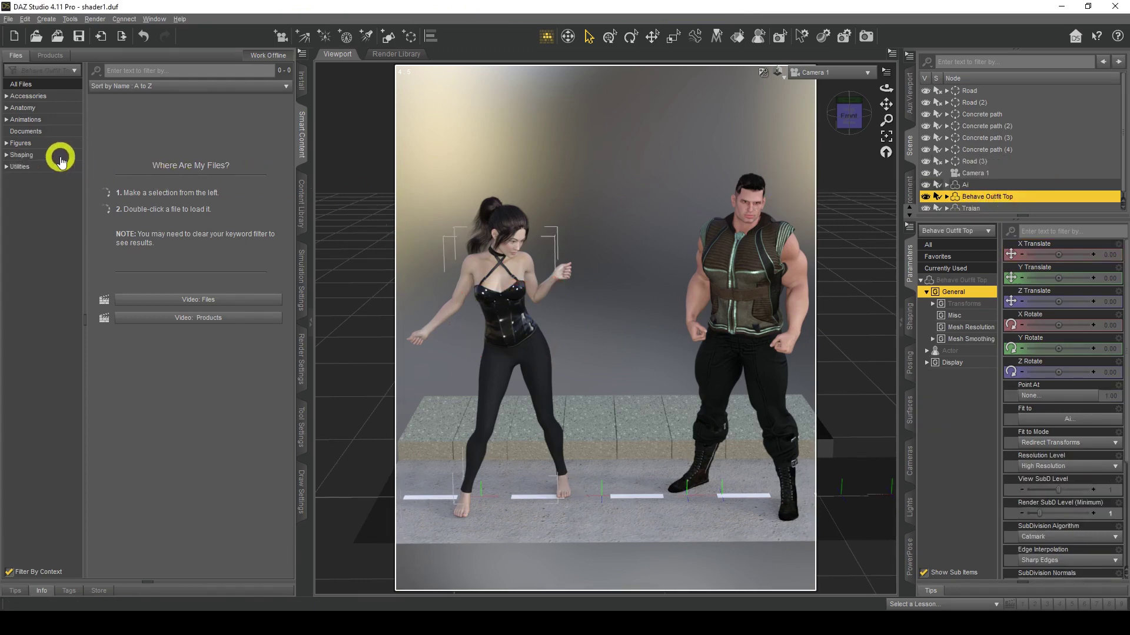
Apply the Behave Outfit Cloth 1 Apple material preset to the top from Smart Content's Materials
{"action": "left_click", "coordinate": [24, 131]}
{"action": "left_click", "coordinate": [302, 126]}
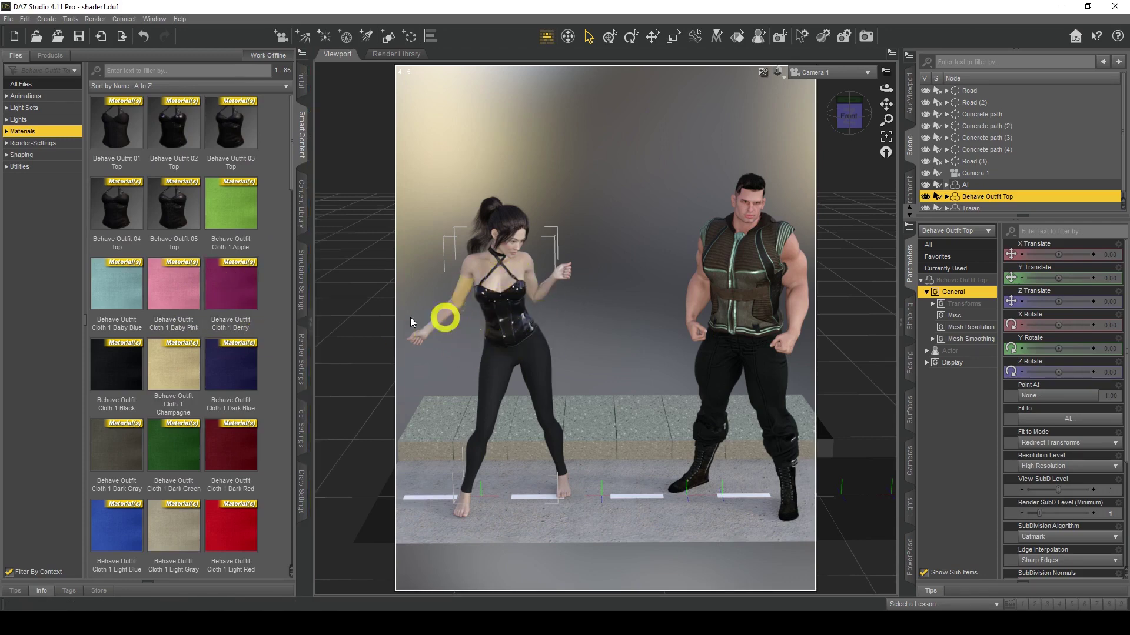
{"action": "double_click", "coordinate": [233, 199]}
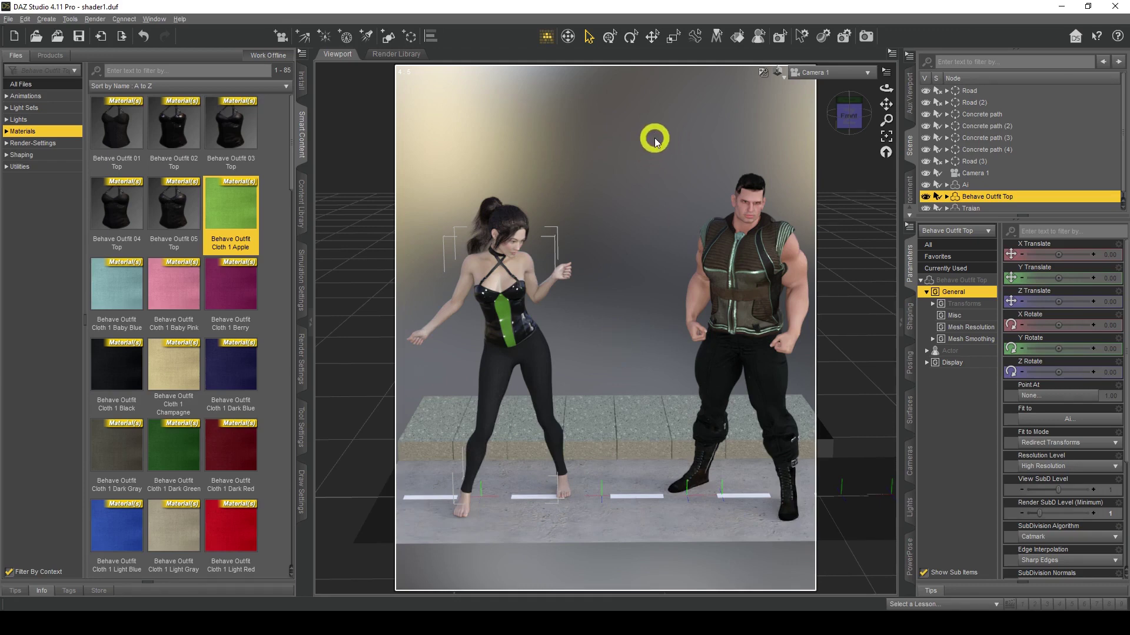
Pick the top's side panels with the Surface Selection tool and show their surface settings
{"action": "left_click", "coordinate": [738, 38]}
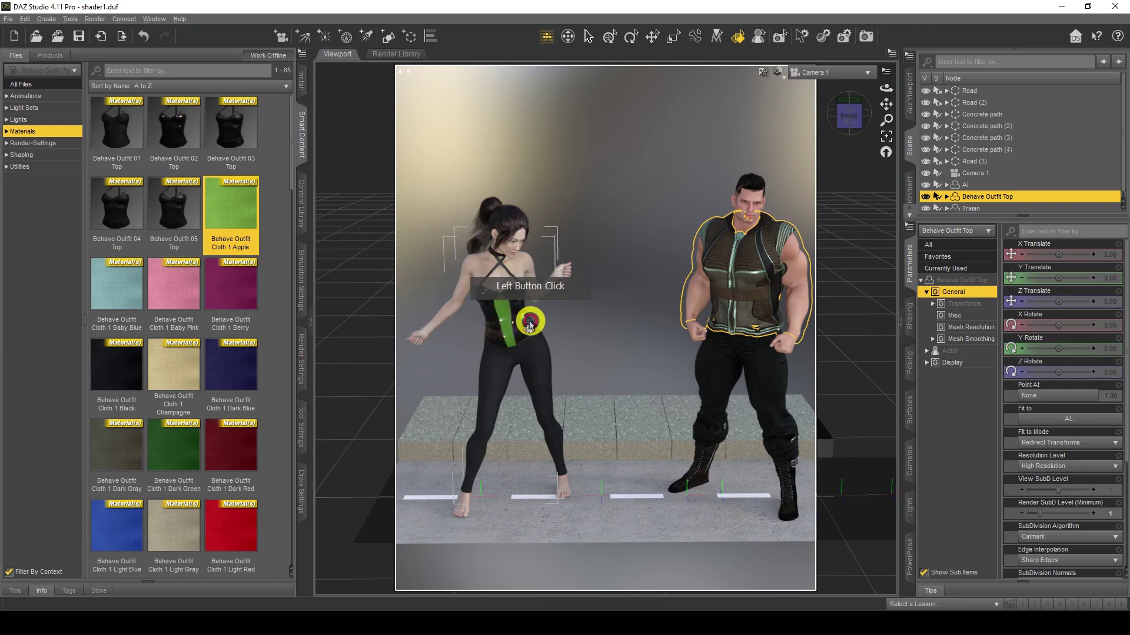
{"action": "left_click", "coordinate": [526, 324]}
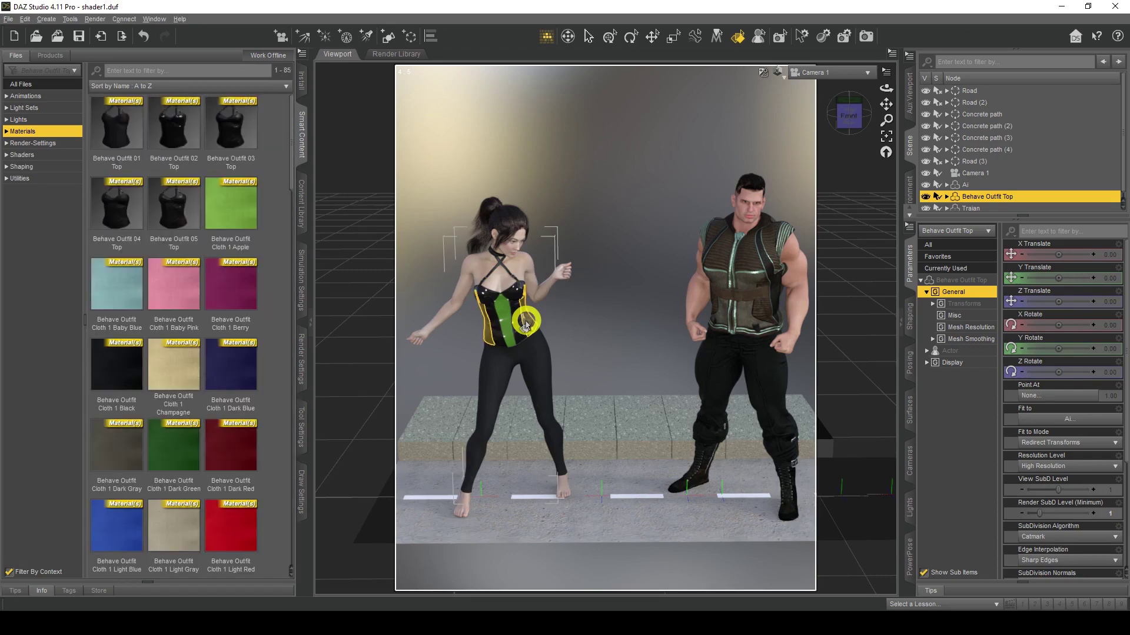
{"action": "left_click", "coordinate": [909, 410]}
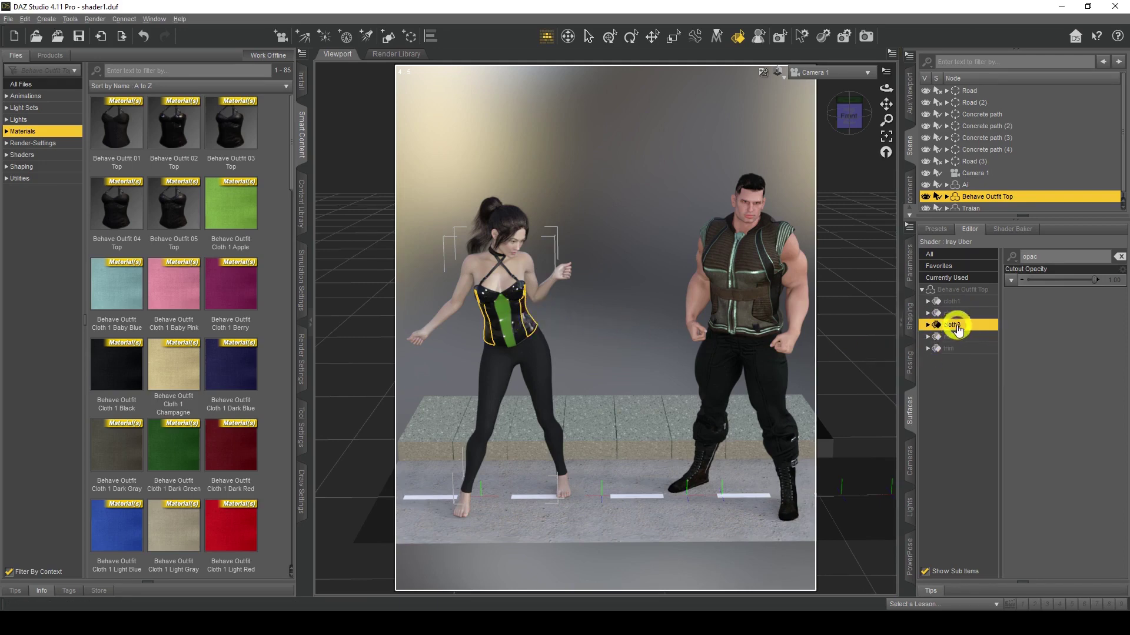
Apply the Shaders > Iray > Leather shader preset to the top's side panels
{"action": "left_click", "coordinate": [937, 229]}
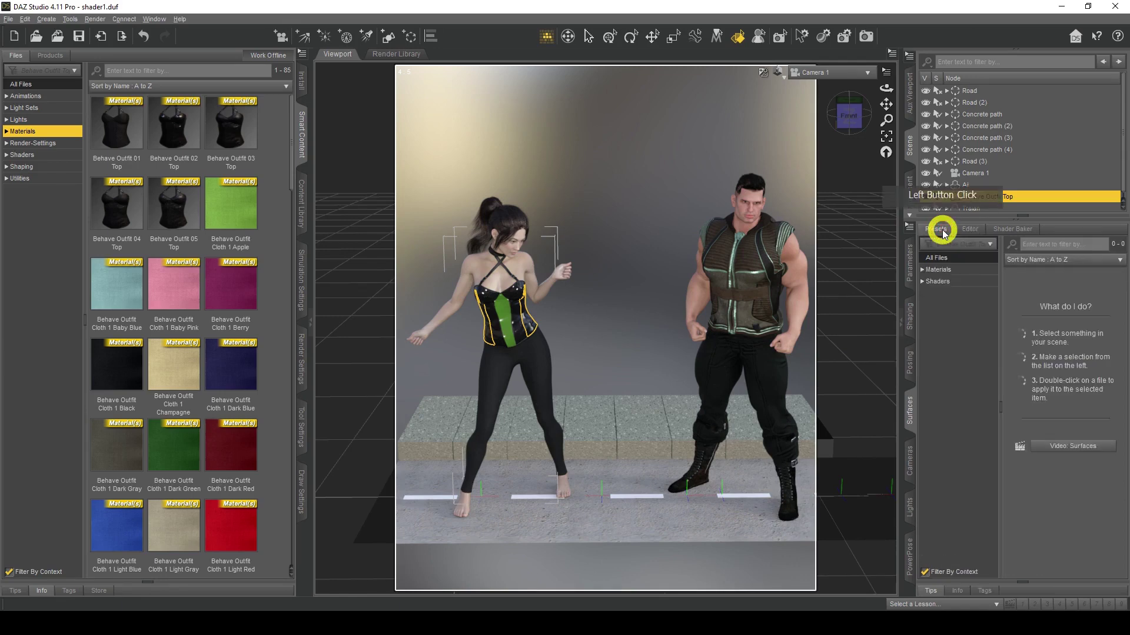
{"action": "left_click", "coordinate": [922, 282]}
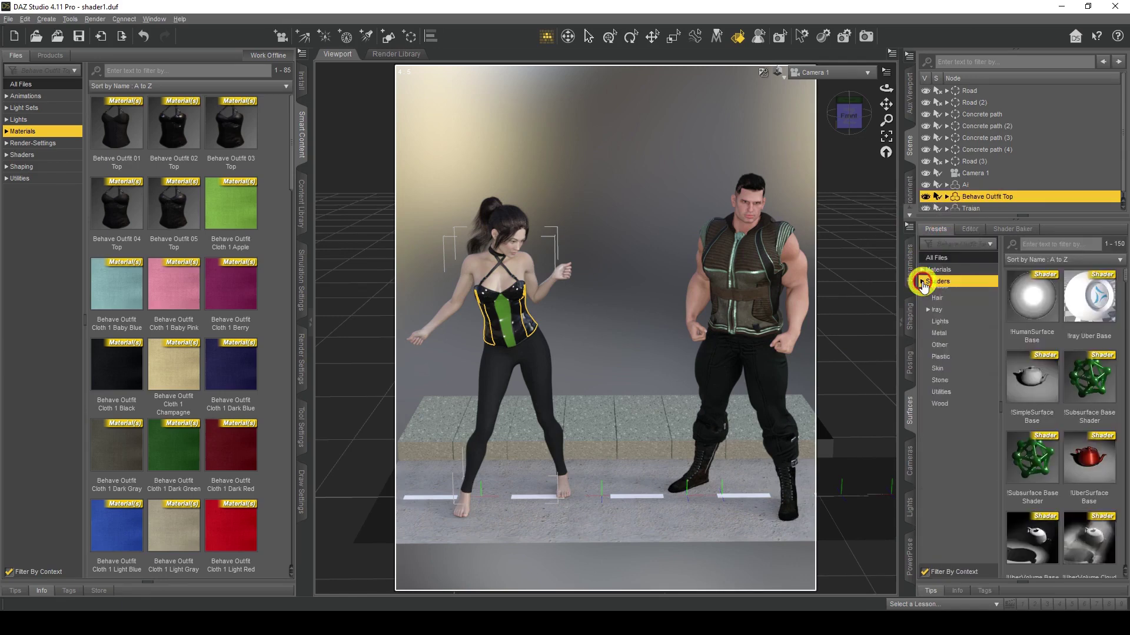
{"action": "left_click", "coordinate": [927, 318]}
{"action": "left_click", "coordinate": [928, 319]}
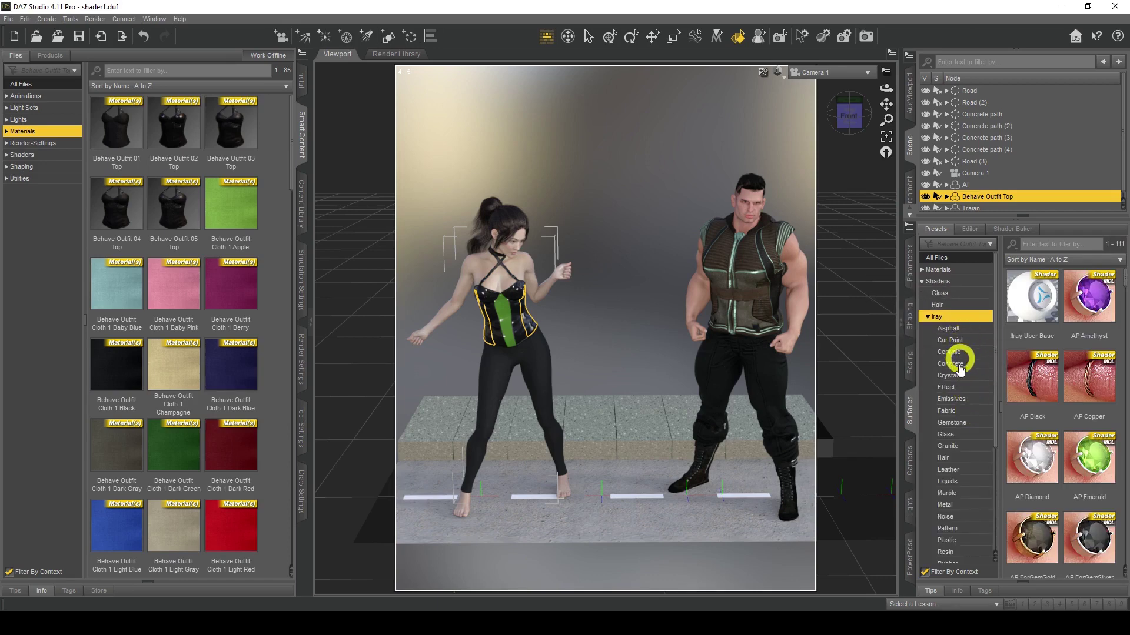
{"action": "scroll", "coordinate": [953, 421], "scroll_direction": "down", "scroll_amount": 1}
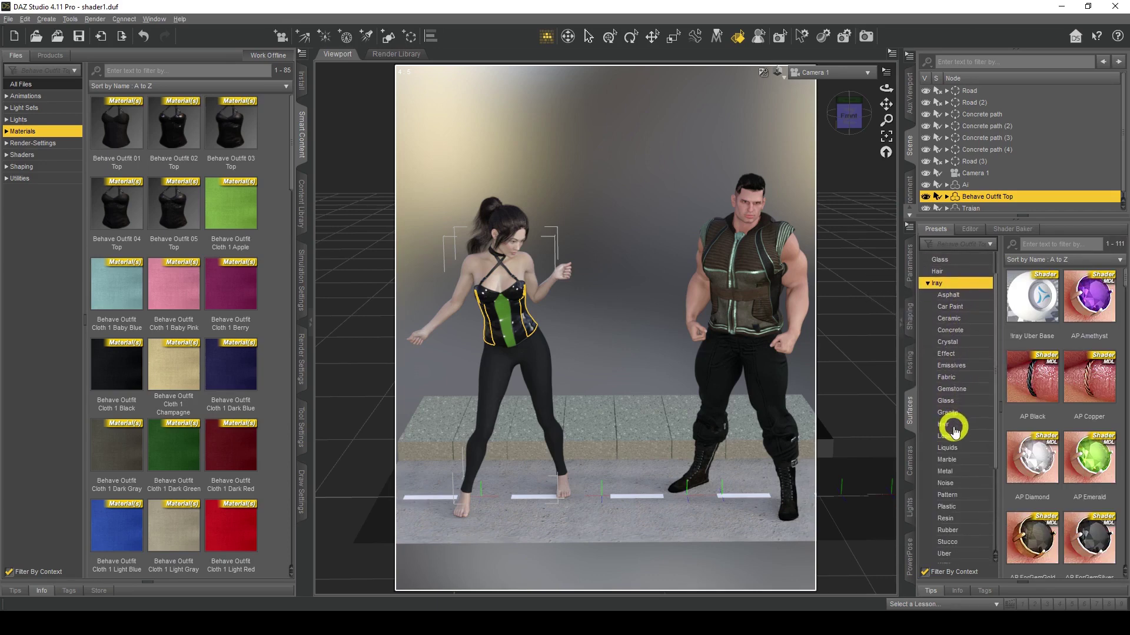
{"action": "scroll", "coordinate": [953, 429], "scroll_direction": "down", "scroll_amount": 1}
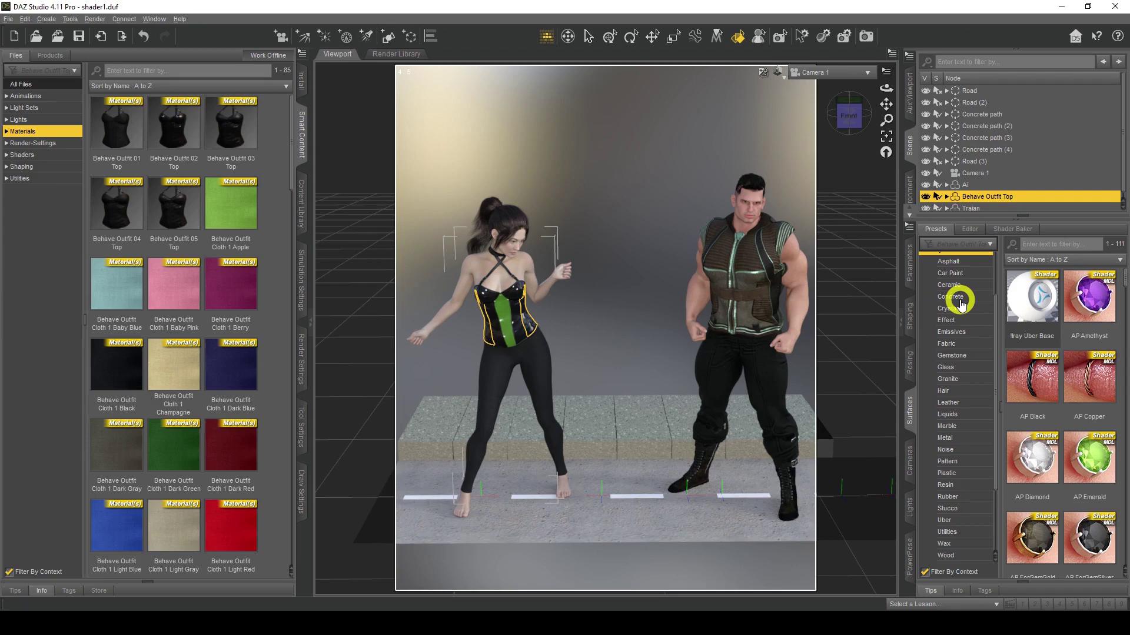
{"action": "left_click", "coordinate": [953, 404]}
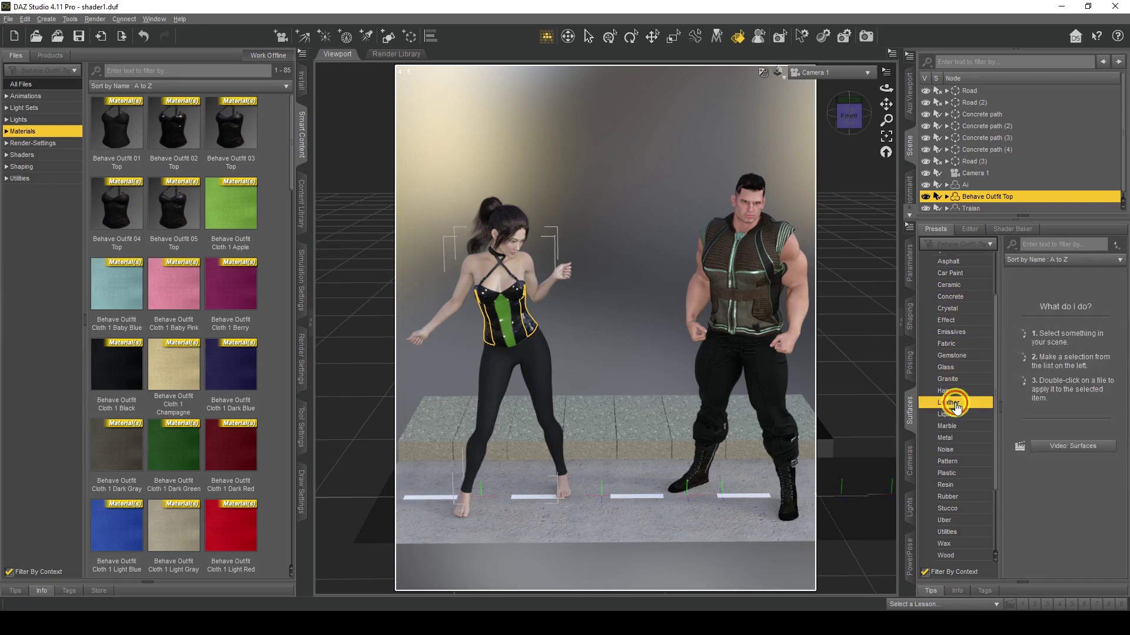
{"action": "left_click", "coordinate": [1037, 353]}
{"action": "left_click", "coordinate": [1031, 310]}
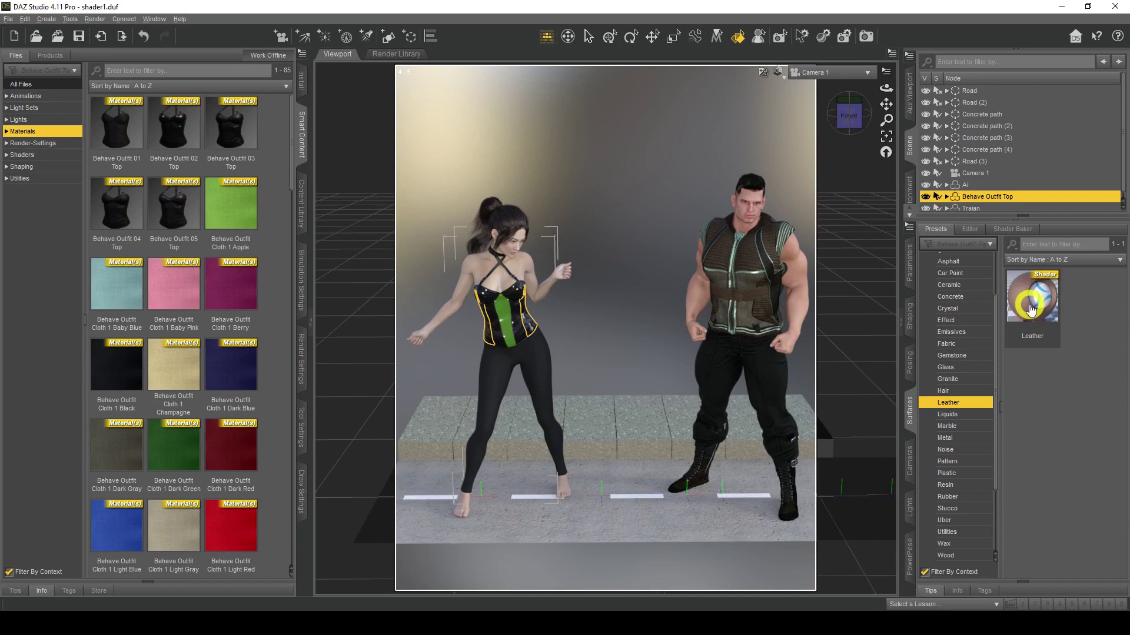
{"action": "double_click", "coordinate": [1031, 310]}
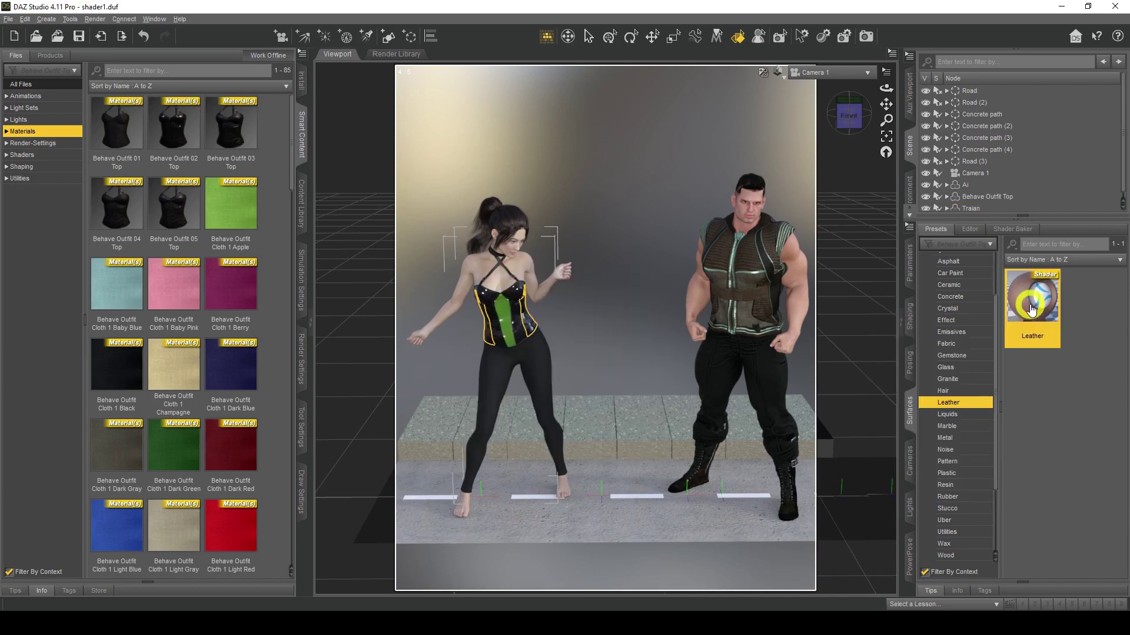
{"action": "left_click_drag", "start_coordinate": [1031, 310], "coordinate": [536, 322]}
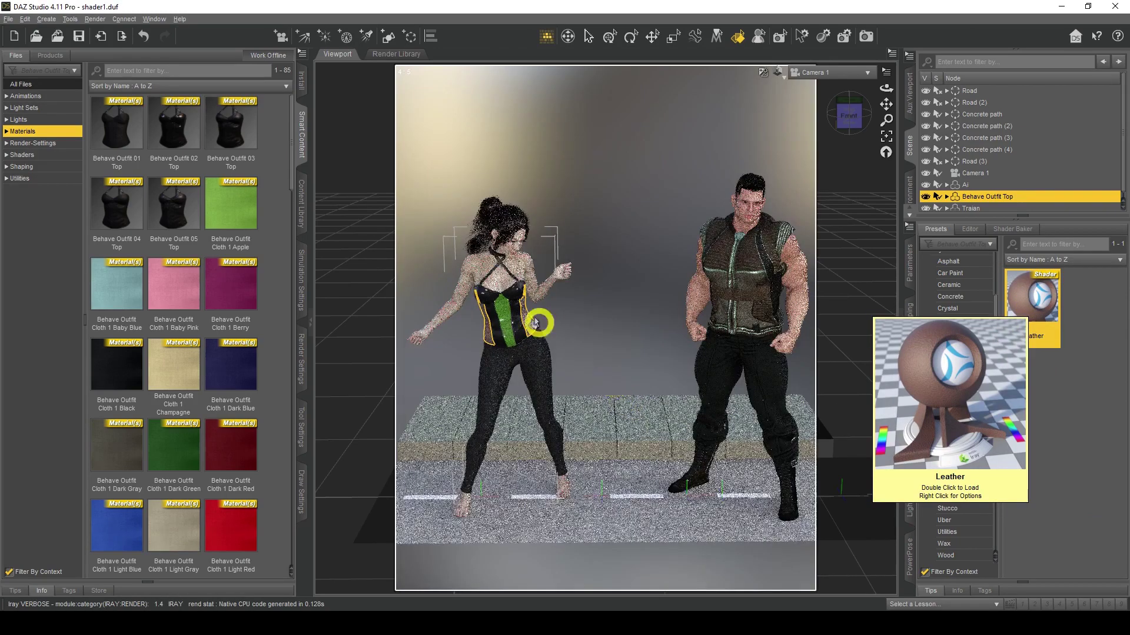
{"action": "left_click", "coordinate": [659, 227]}
{"action": "left_click", "coordinate": [652, 353]}
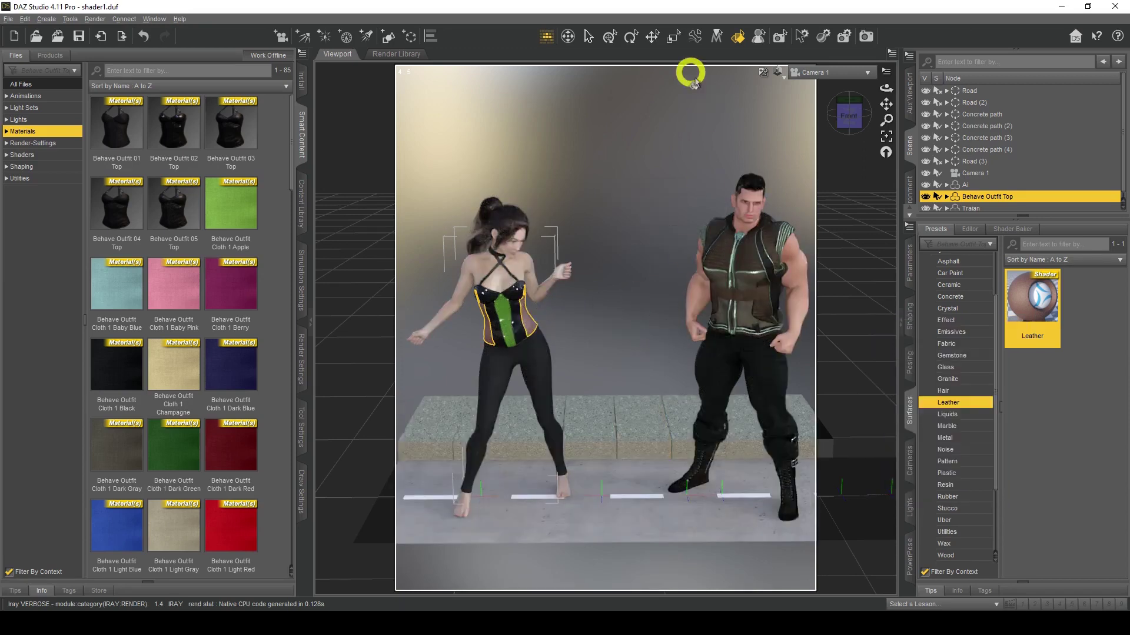
{"action": "left_click", "coordinate": [588, 36]}
{"action": "left_click", "coordinate": [661, 197]}
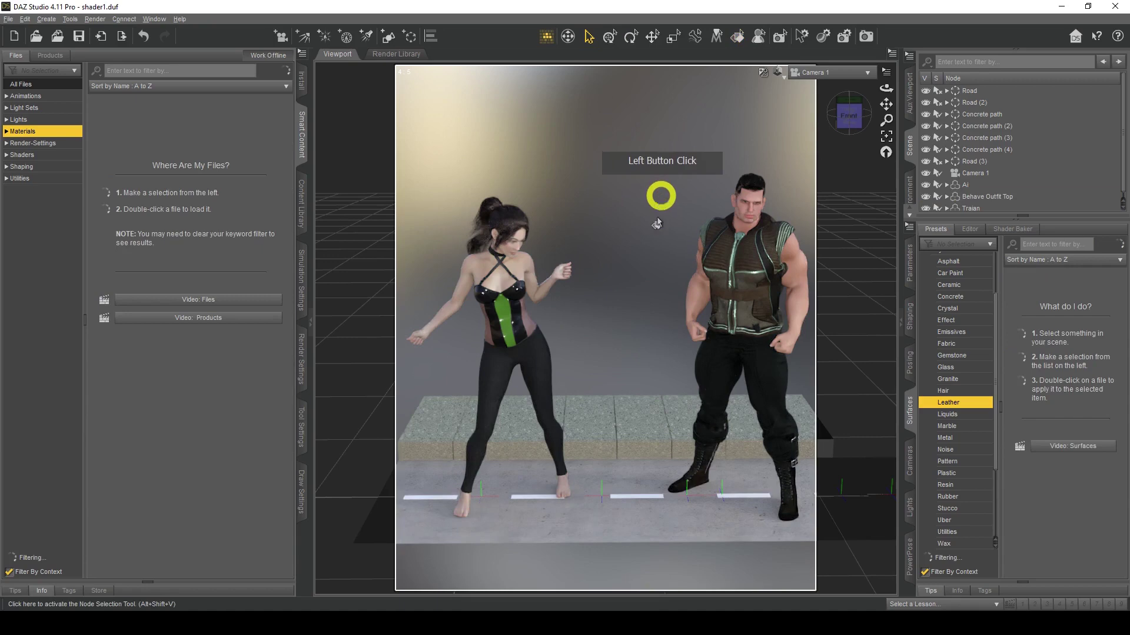
{"action": "left_click", "coordinate": [538, 317]}
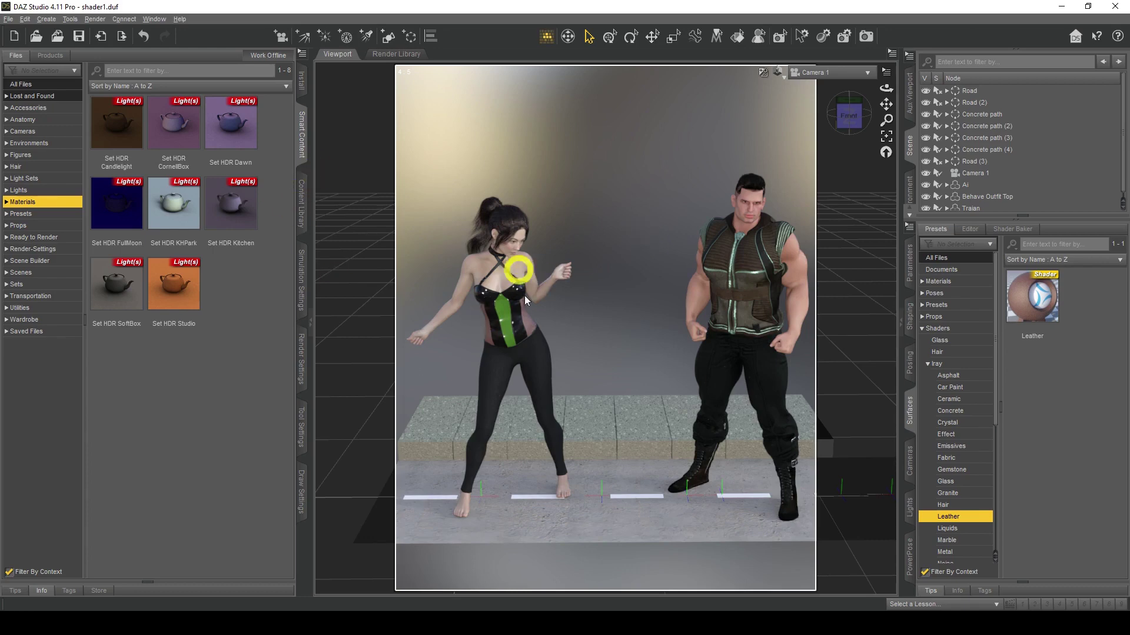
{"action": "left_click", "coordinate": [560, 269]}
{"action": "left_click", "coordinate": [577, 337]}
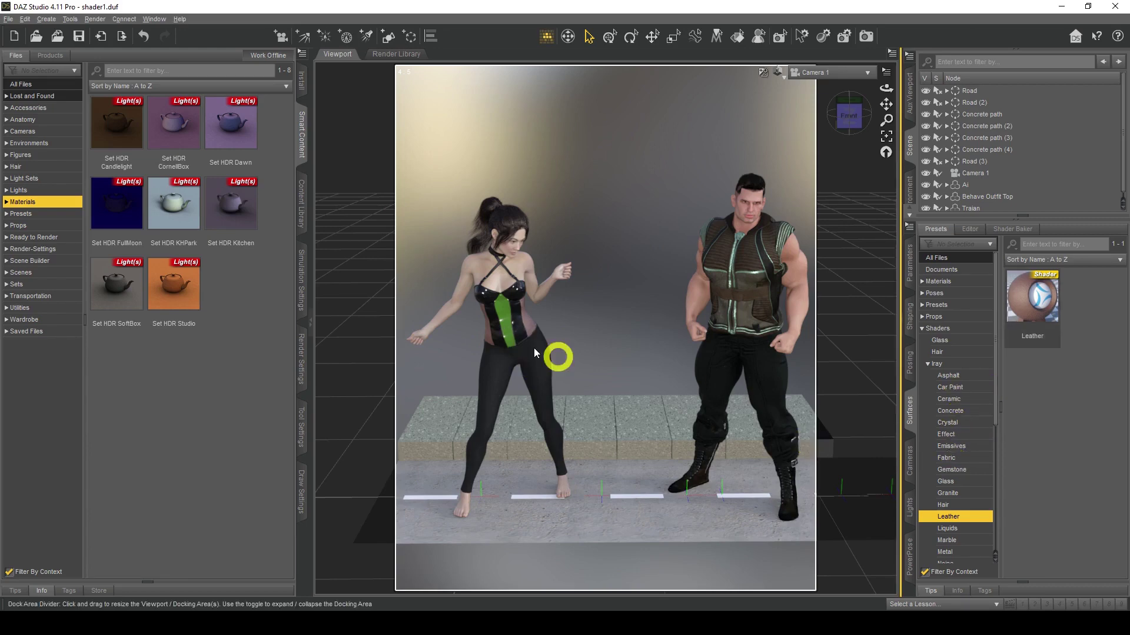
Select the woman's Casual Closet Leggings and choose both belt and pants surfaces
{"action": "left_click", "coordinate": [535, 391]}
{"action": "left_click", "coordinate": [737, 36]}
{"action": "left_click", "coordinate": [628, 266]}
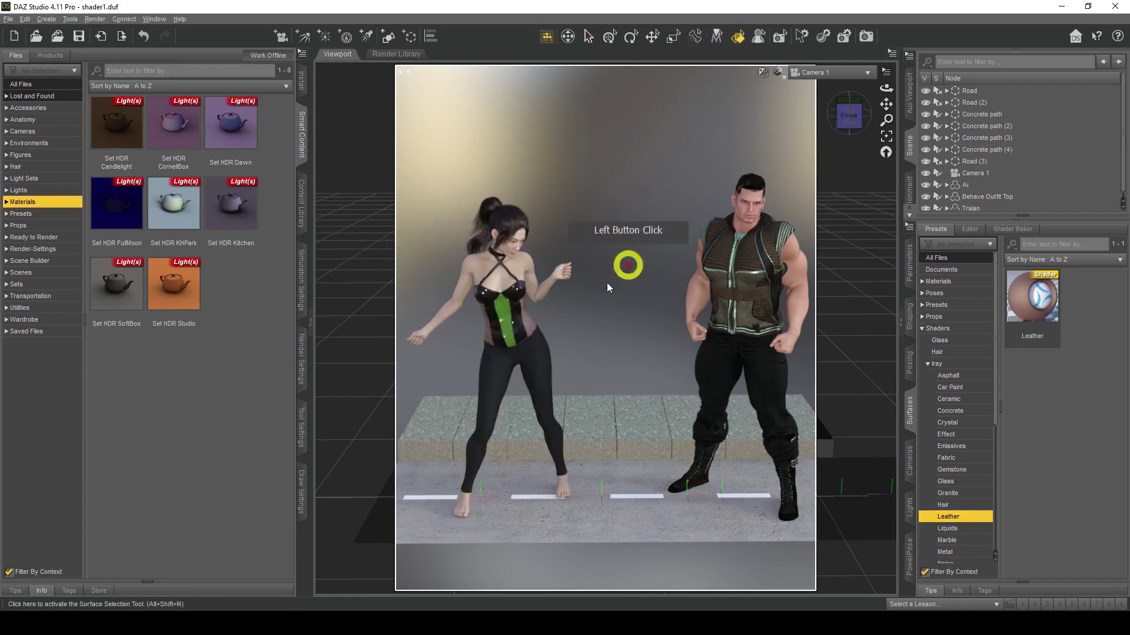
{"action": "left_click", "coordinate": [537, 384]}
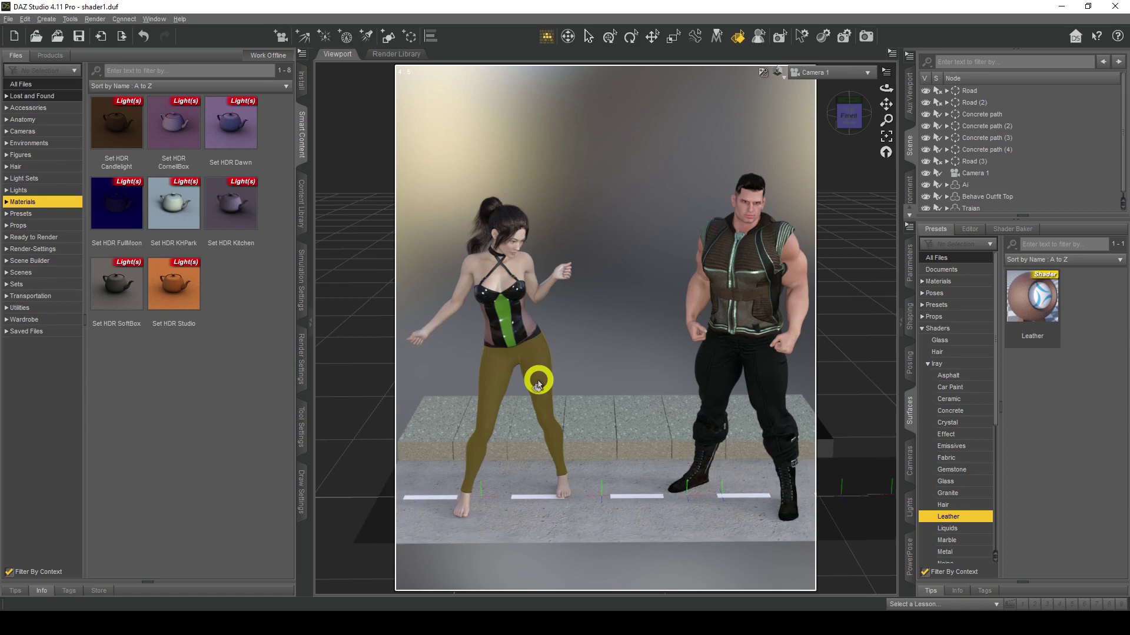
{"action": "left_click", "coordinate": [538, 384]}
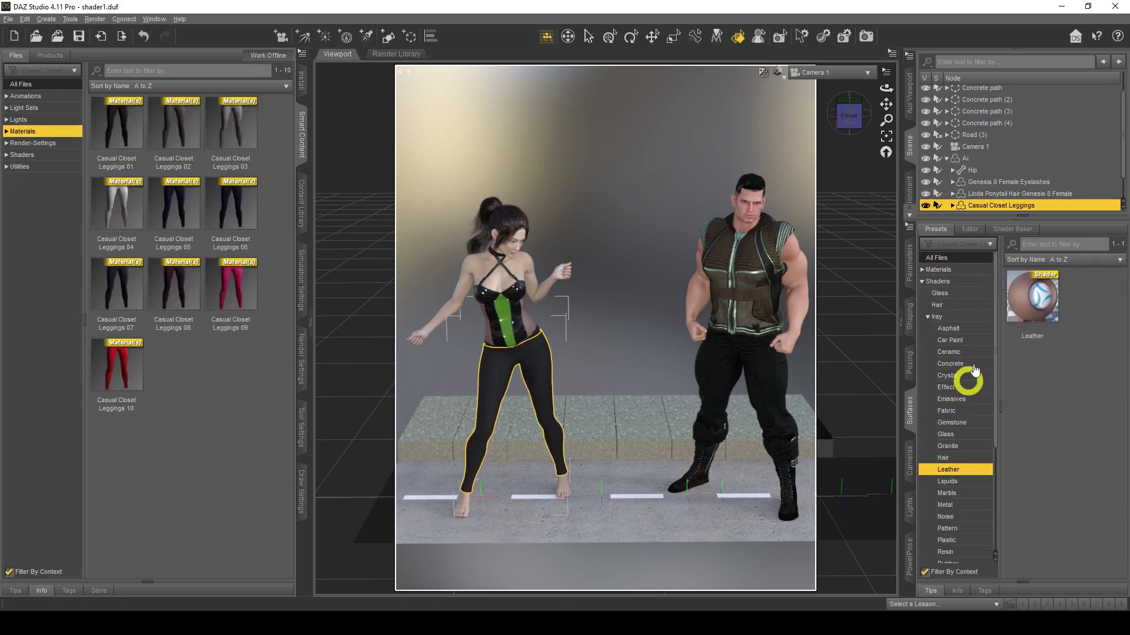
{"action": "left_click", "coordinate": [970, 229]}
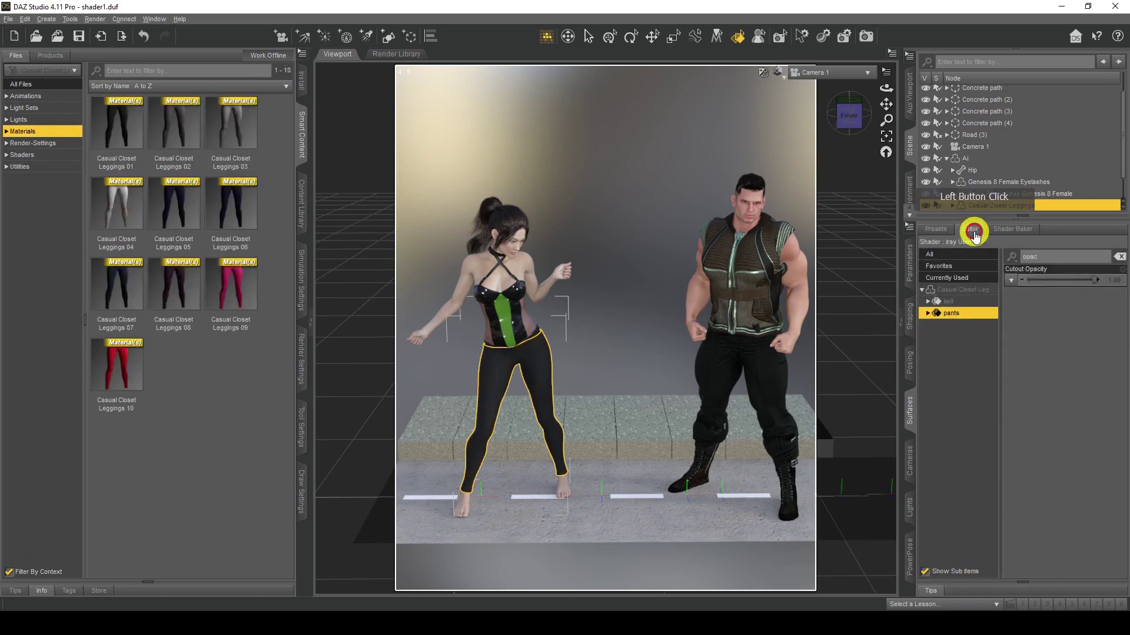
{"action": "left_click", "coordinate": [953, 289]}
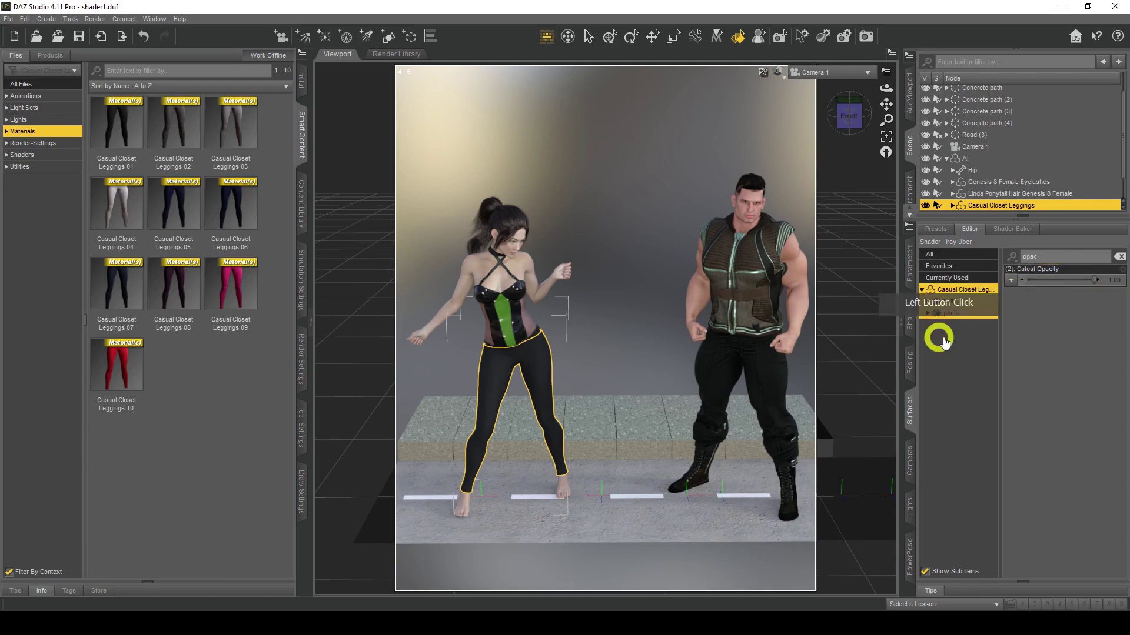
{"action": "left_click", "coordinate": [968, 290]}
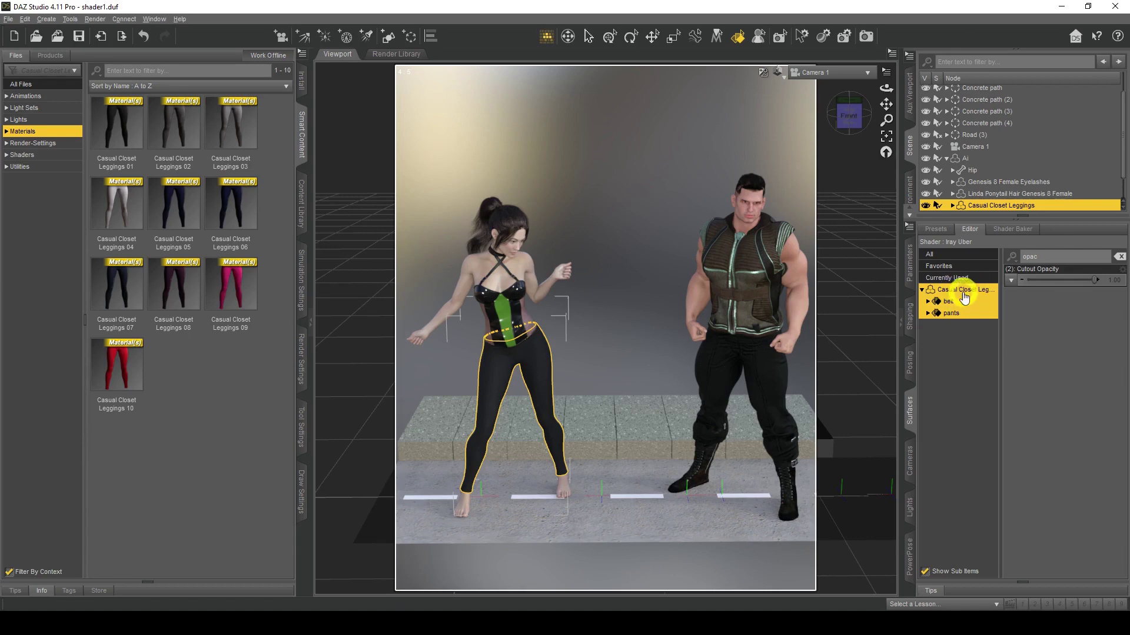
Browse the Iray shader presets through Fabric and Gemstone to the Hair category
{"action": "left_click", "coordinate": [943, 228]}
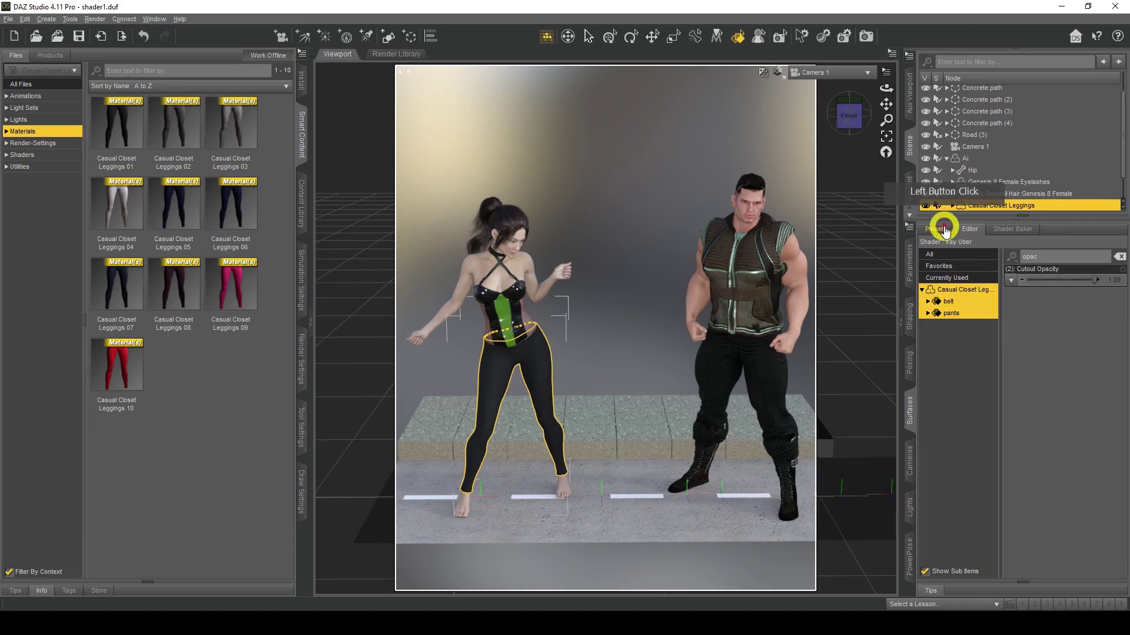
{"action": "left_click", "coordinate": [948, 411]}
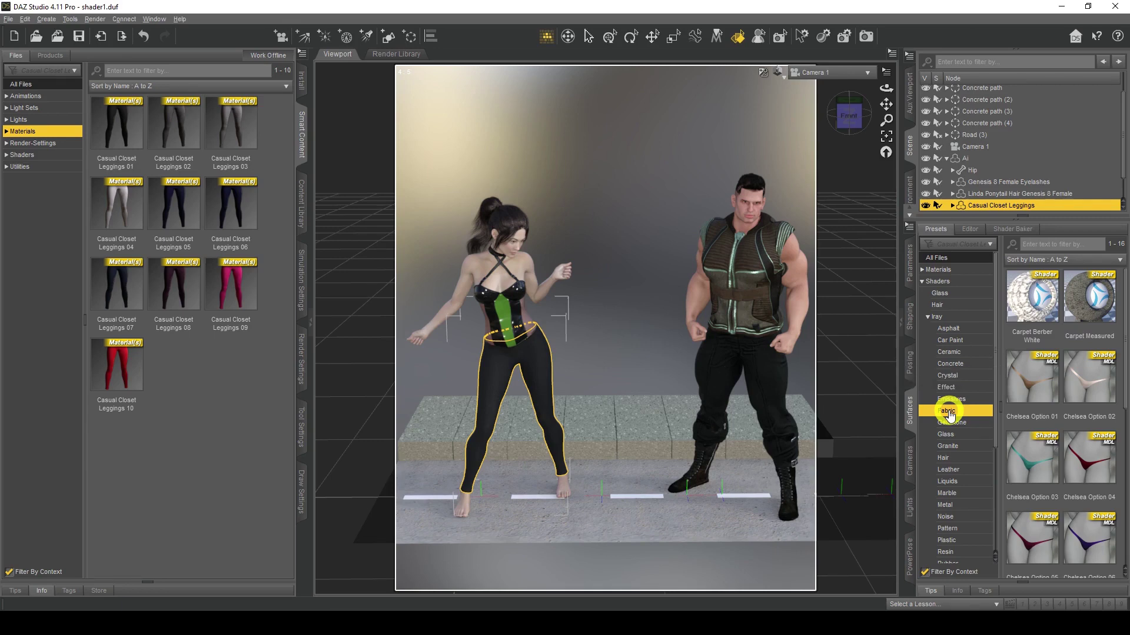
{"action": "left_click", "coordinate": [951, 422]}
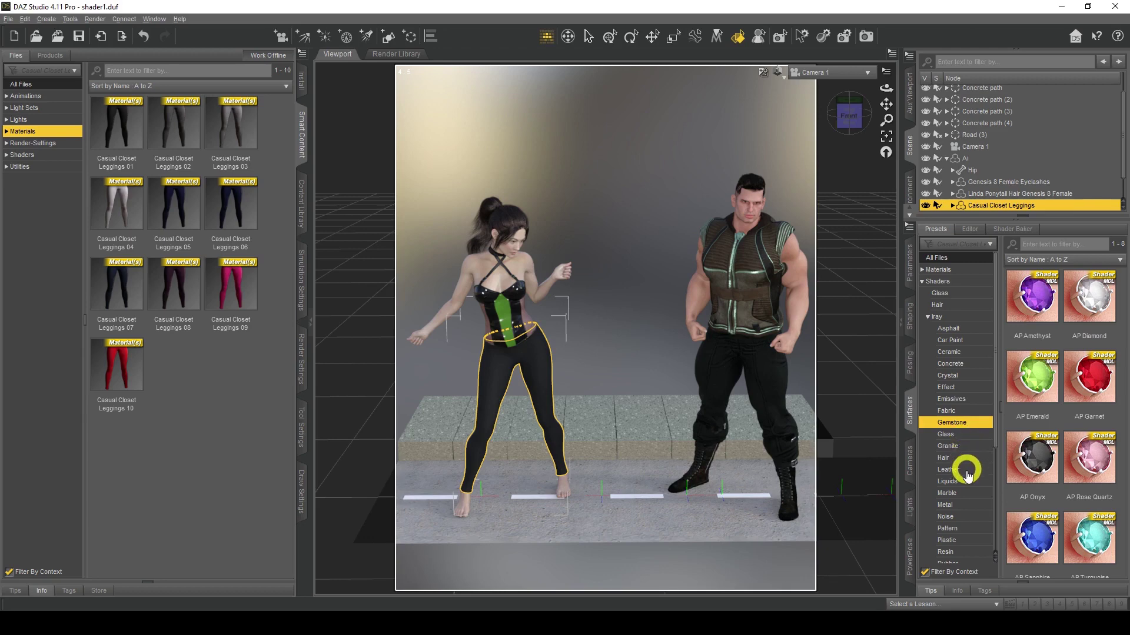
{"action": "left_click", "coordinate": [964, 459]}
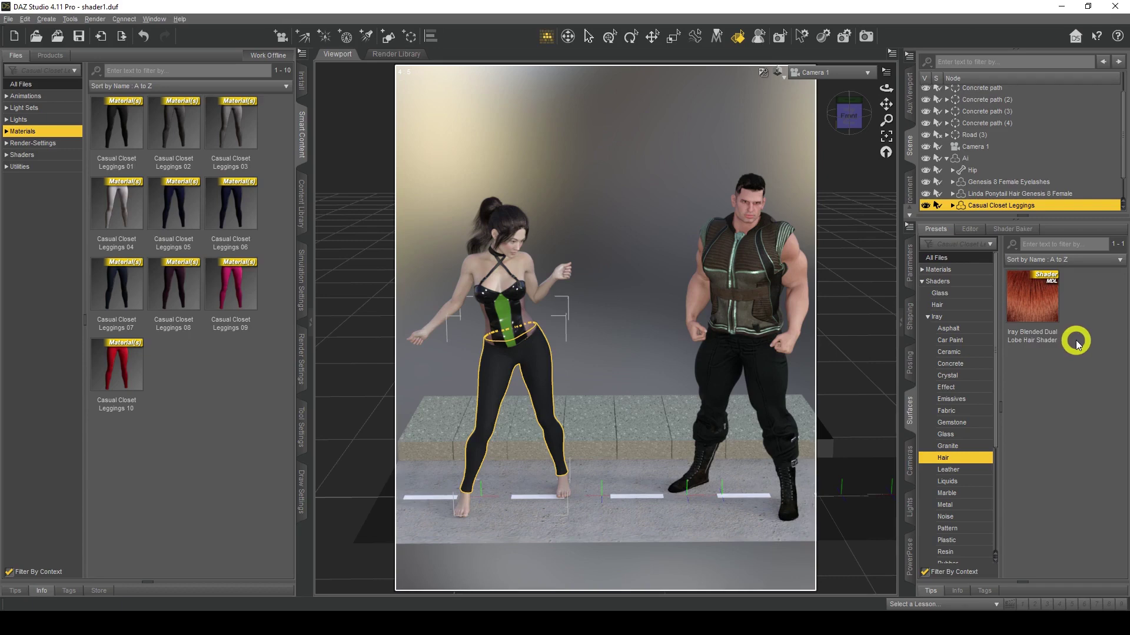
Apply the Iray Blended Dual Lobe Hair Shader to the leggings, then select Ai
{"action": "double_click", "coordinate": [1030, 316]}
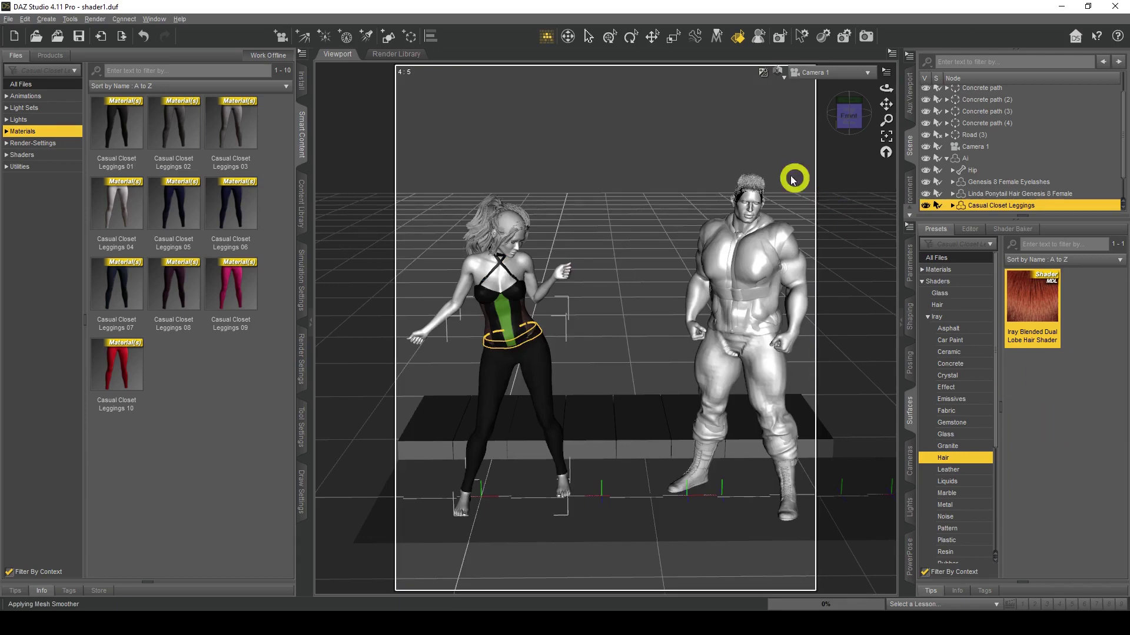
{"action": "left_click", "coordinate": [590, 42]}
{"action": "left_click", "coordinate": [667, 331]}
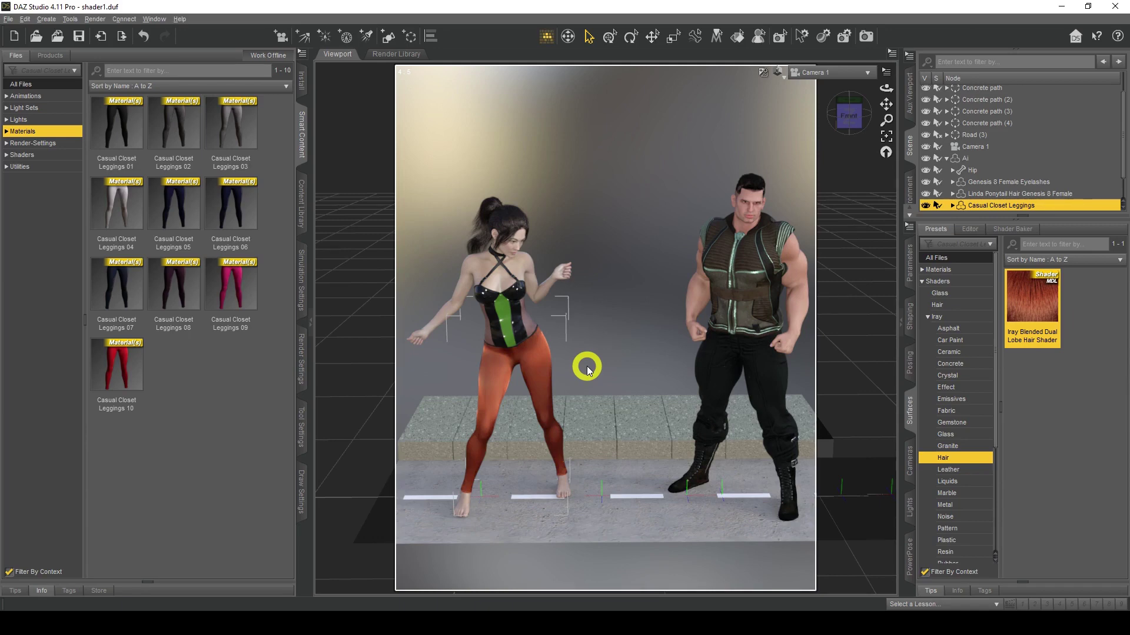
{"action": "left_click", "coordinate": [964, 159]}
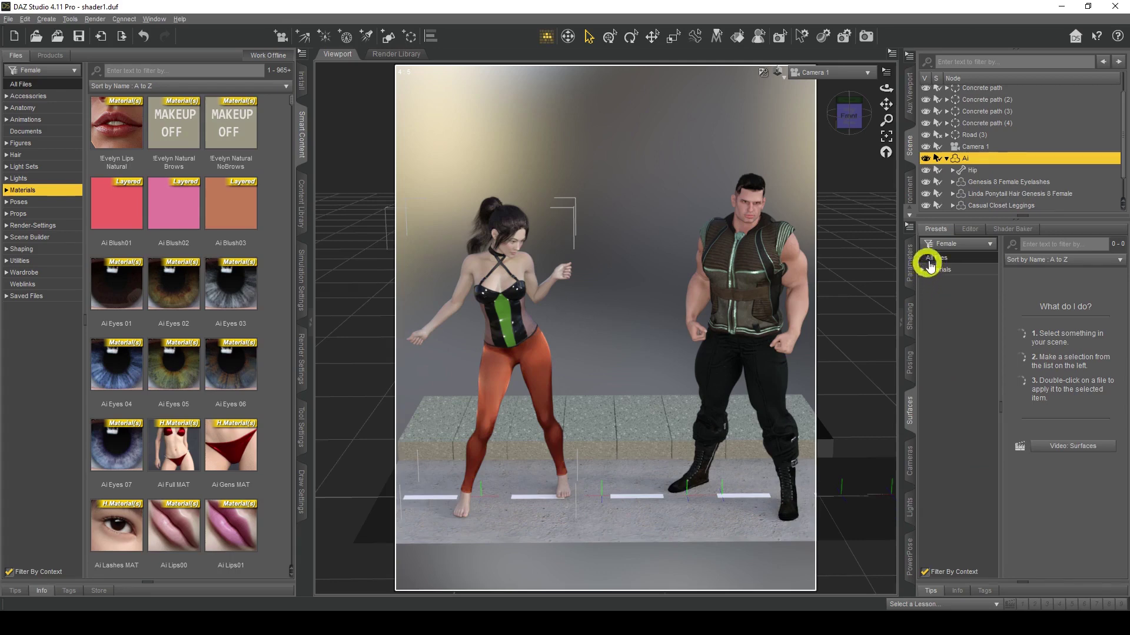
Select all of Ai's body surfaces, Arms through Torso, in the Surfaces editor
{"action": "left_click", "coordinate": [970, 230]}
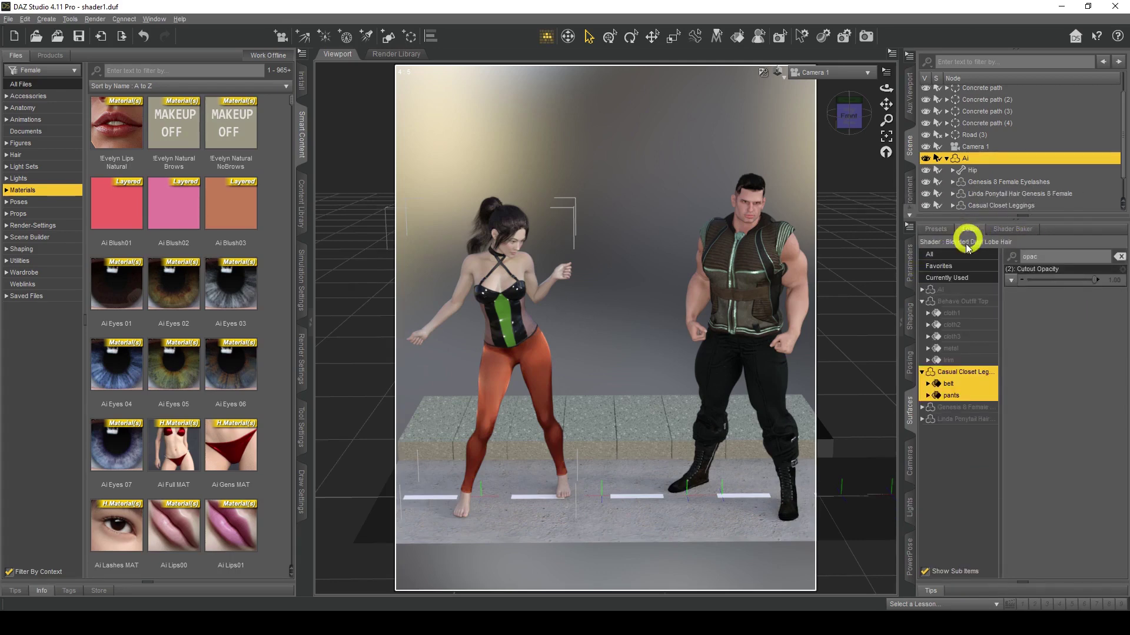
{"action": "left_click", "coordinate": [922, 372]}
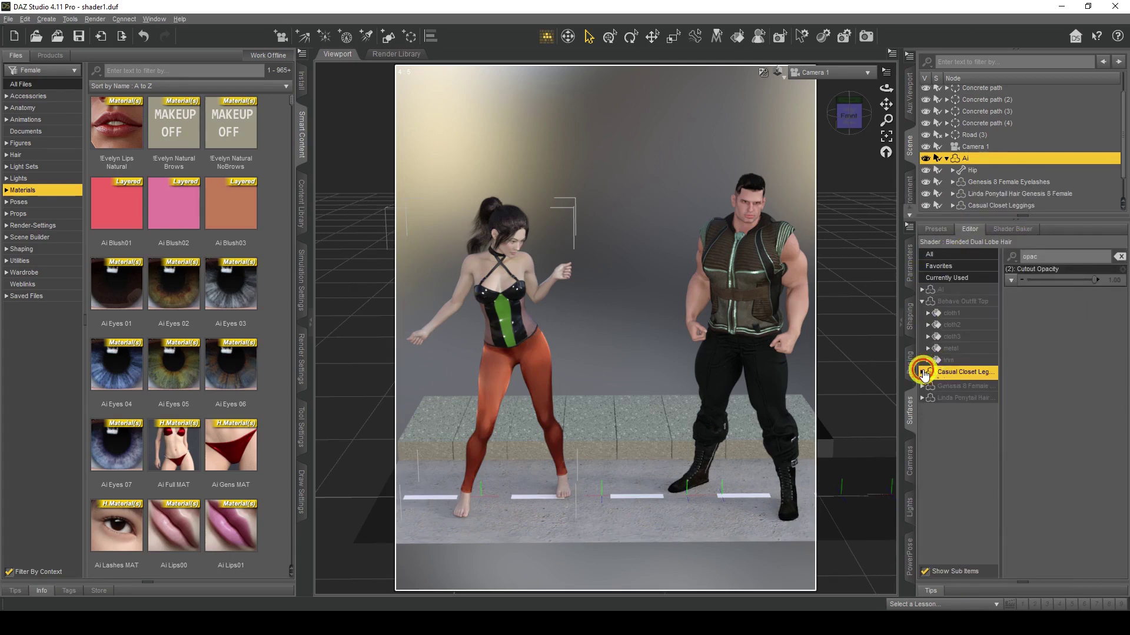
{"action": "left_click", "coordinate": [931, 290]}
{"action": "left_click", "coordinate": [921, 290]}
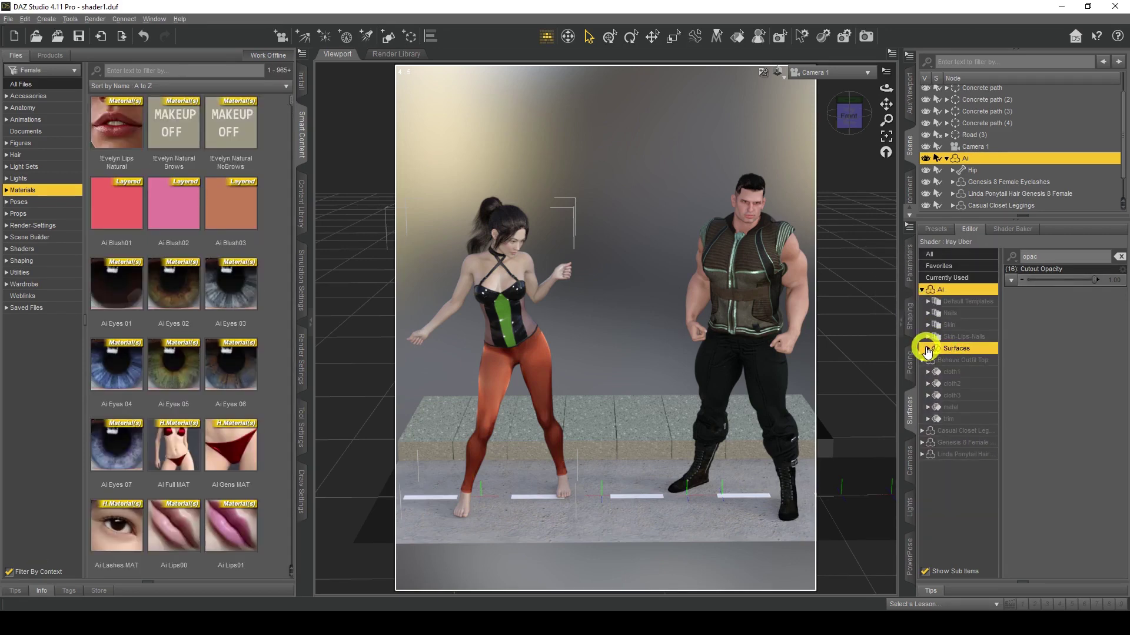
{"action": "double_click", "coordinate": [948, 351]}
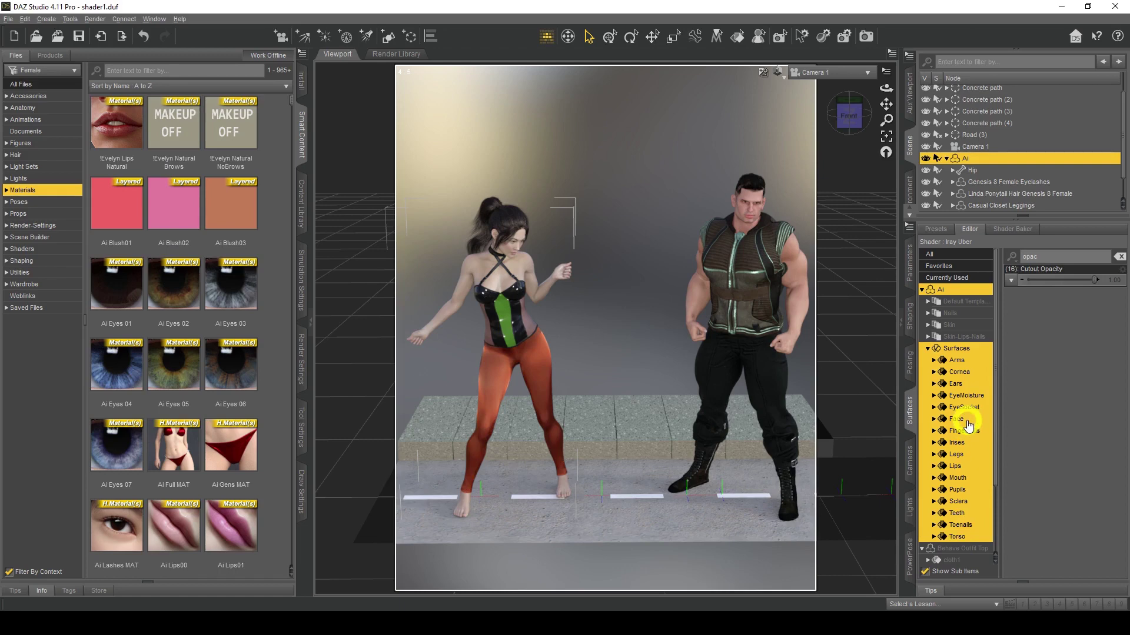
Apply the Shaders > Iray > Crystal Diamond shader to Ai's skin surfaces
{"action": "left_click", "coordinate": [941, 230]}
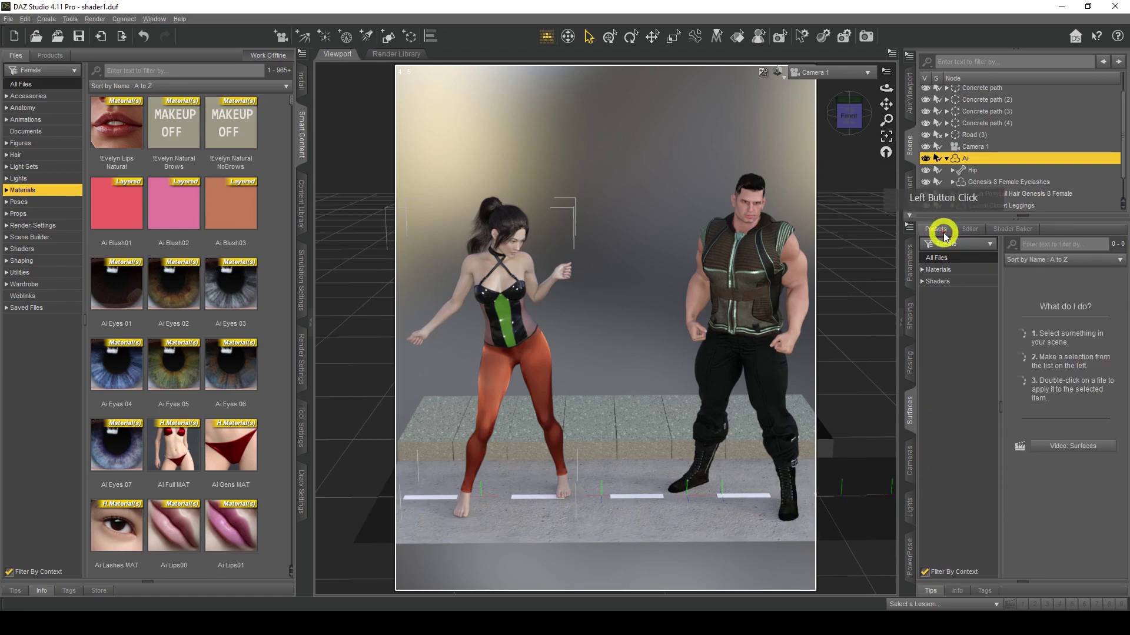
{"action": "left_click", "coordinate": [937, 281]}
{"action": "left_click", "coordinate": [922, 282]}
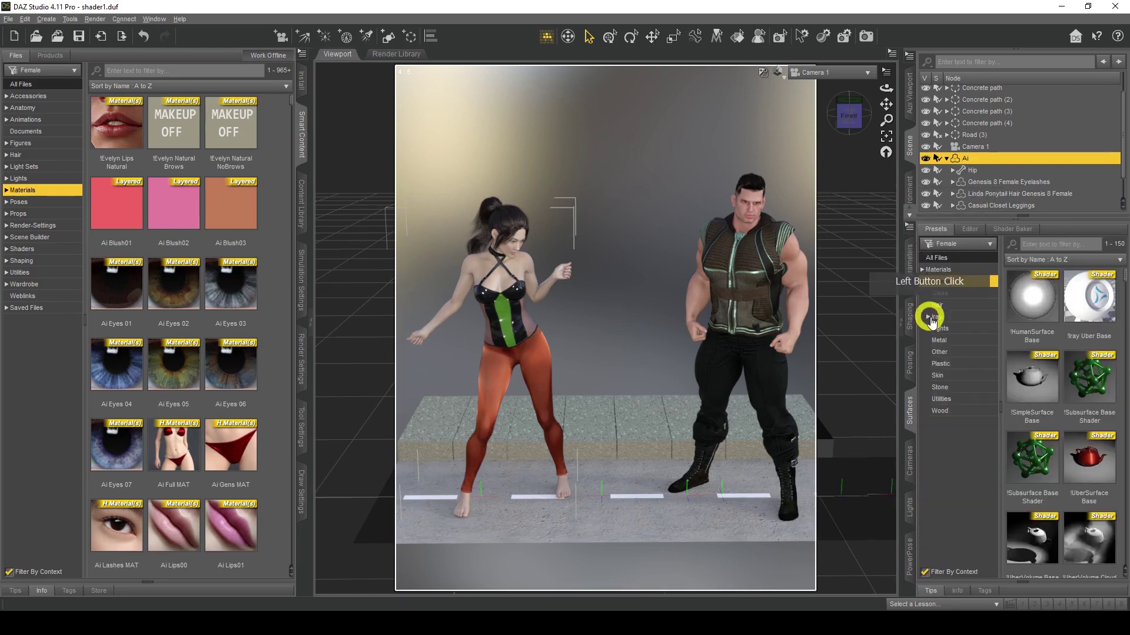
{"action": "left_click", "coordinate": [934, 317]}
{"action": "left_click", "coordinate": [927, 316]}
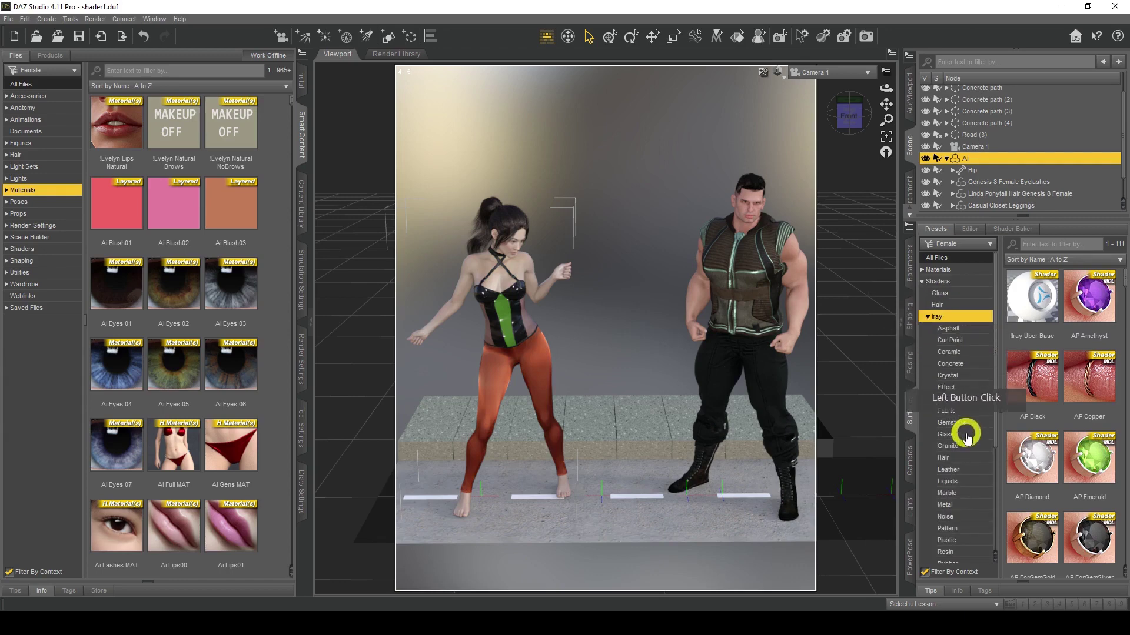
{"action": "left_click", "coordinate": [959, 378]}
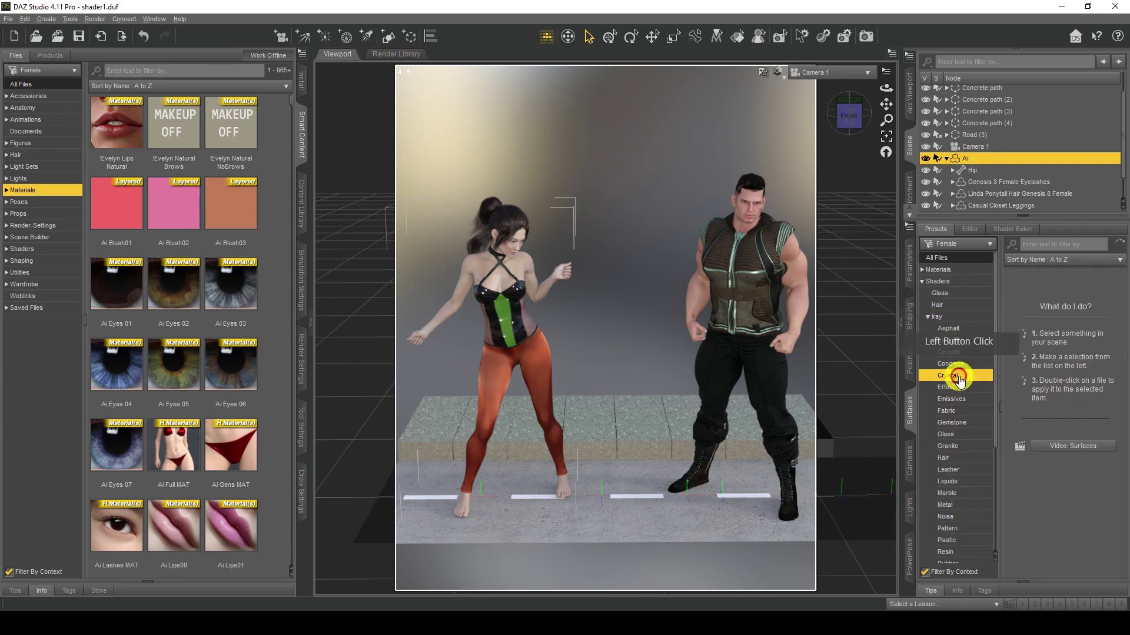
{"action": "double_click", "coordinate": [1102, 301]}
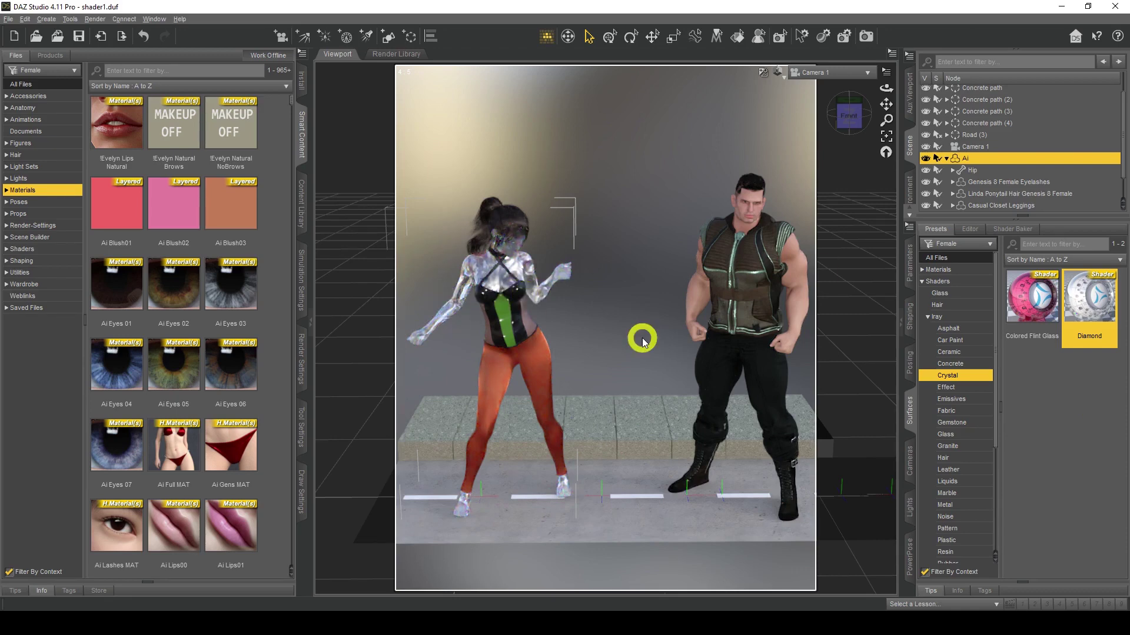
Select Linda Ponytail Hair under Ai and choose its surfaces in the editor
{"action": "left_click", "coordinate": [503, 221]}
{"action": "left_click", "coordinate": [948, 160]}
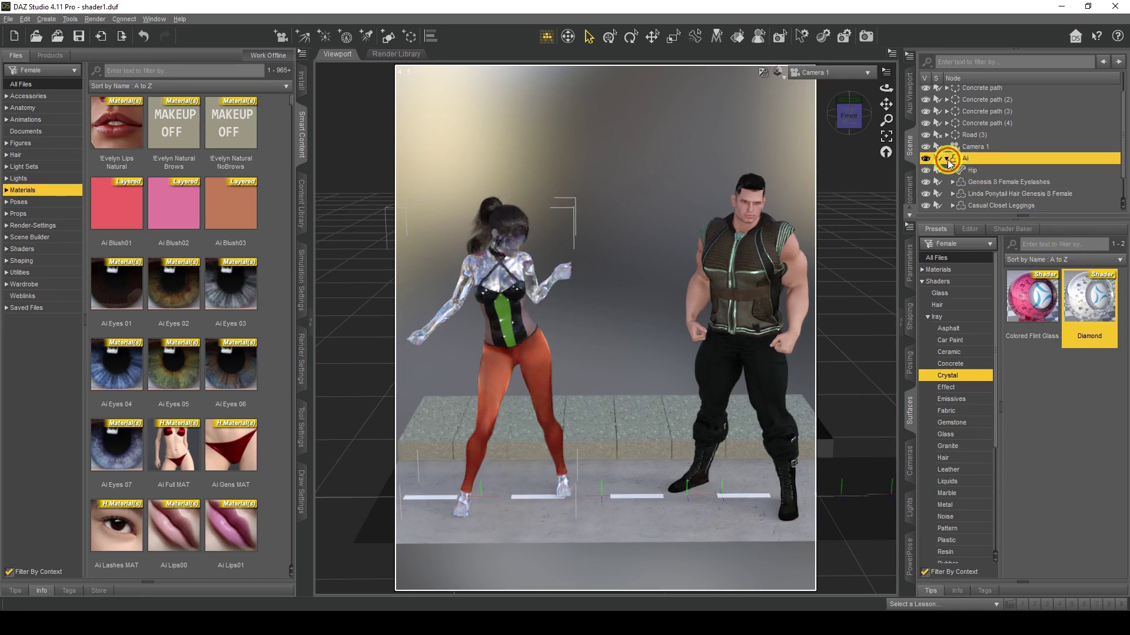
{"action": "left_click", "coordinate": [947, 159]}
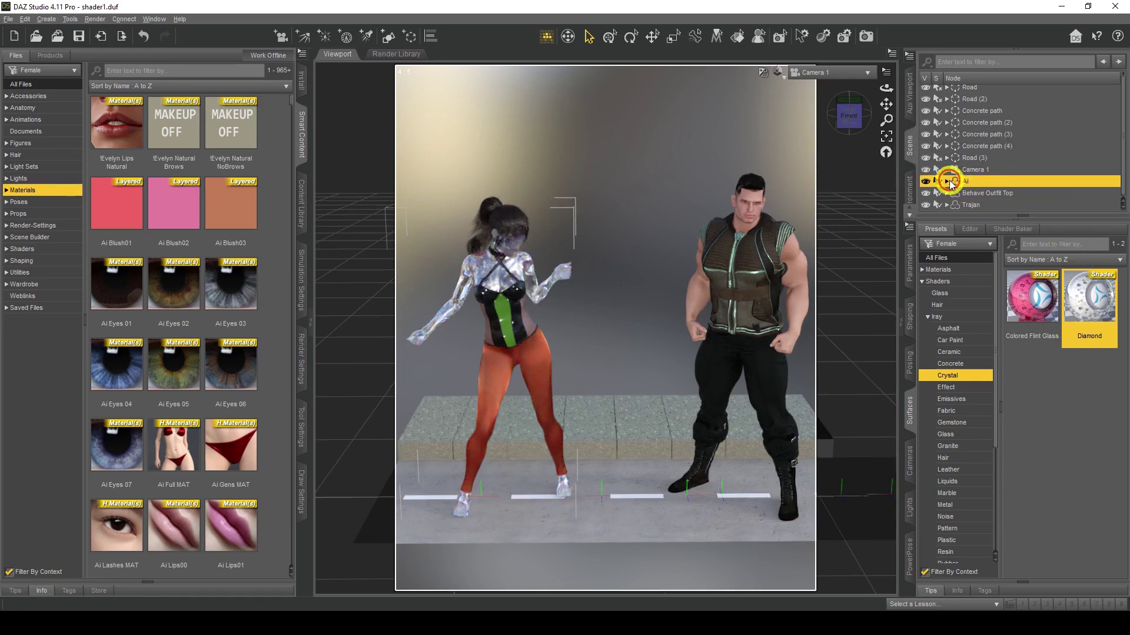
{"action": "left_click", "coordinate": [947, 182]}
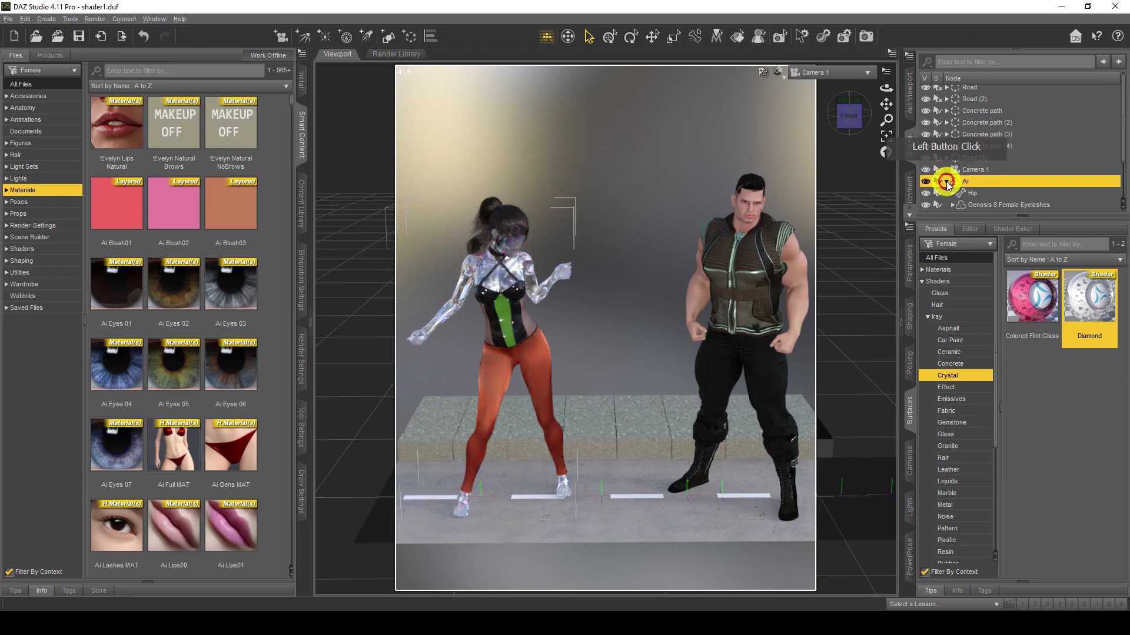
{"action": "scroll", "coordinate": [1030, 188], "scroll_direction": "down", "scroll_amount": 1}
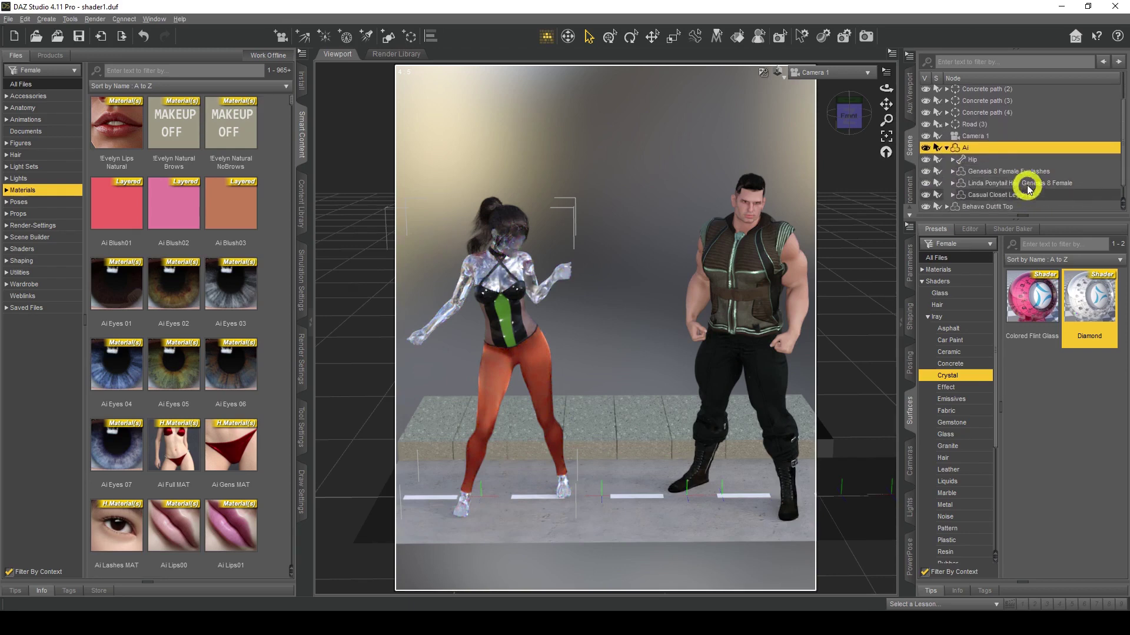
{"action": "left_click", "coordinate": [1022, 183]}
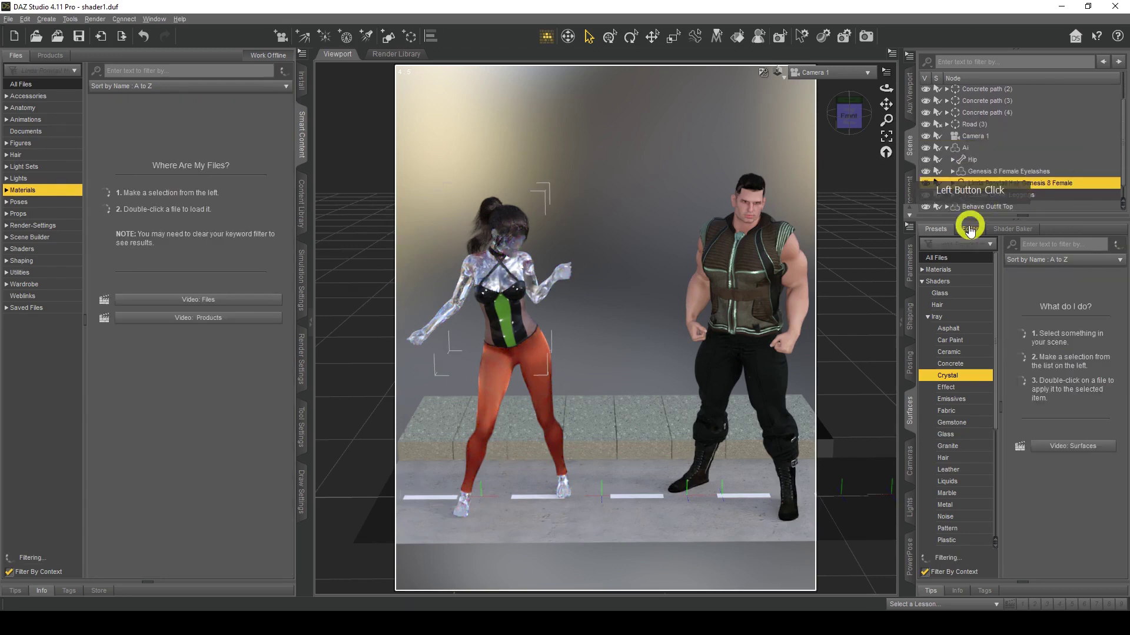
{"action": "left_click", "coordinate": [969, 229]}
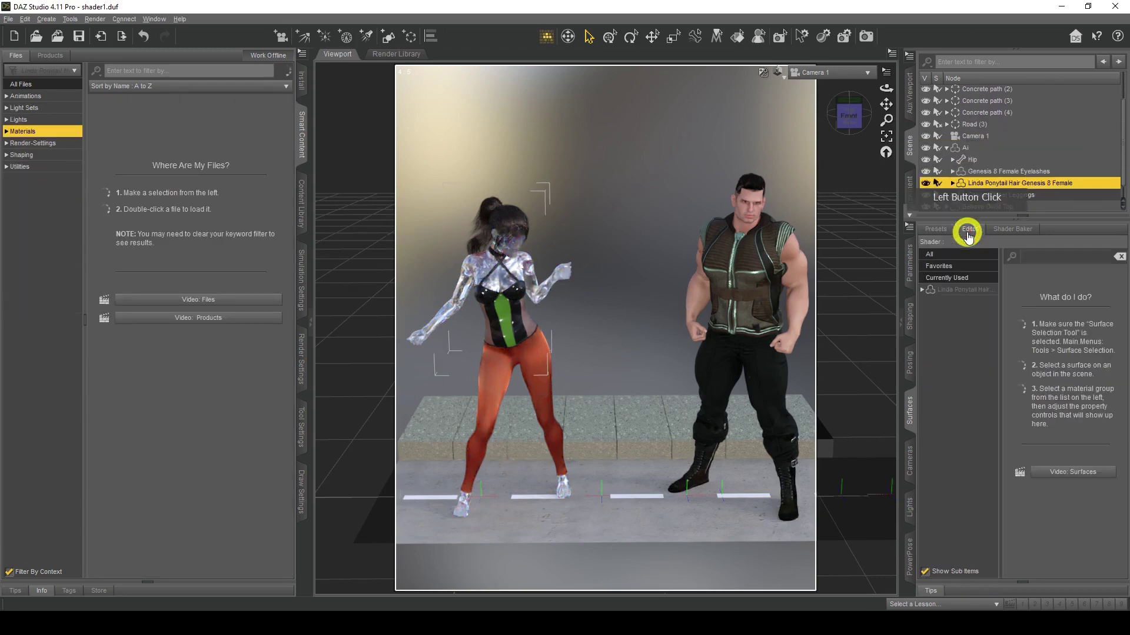
{"action": "left_click", "coordinate": [952, 292]}
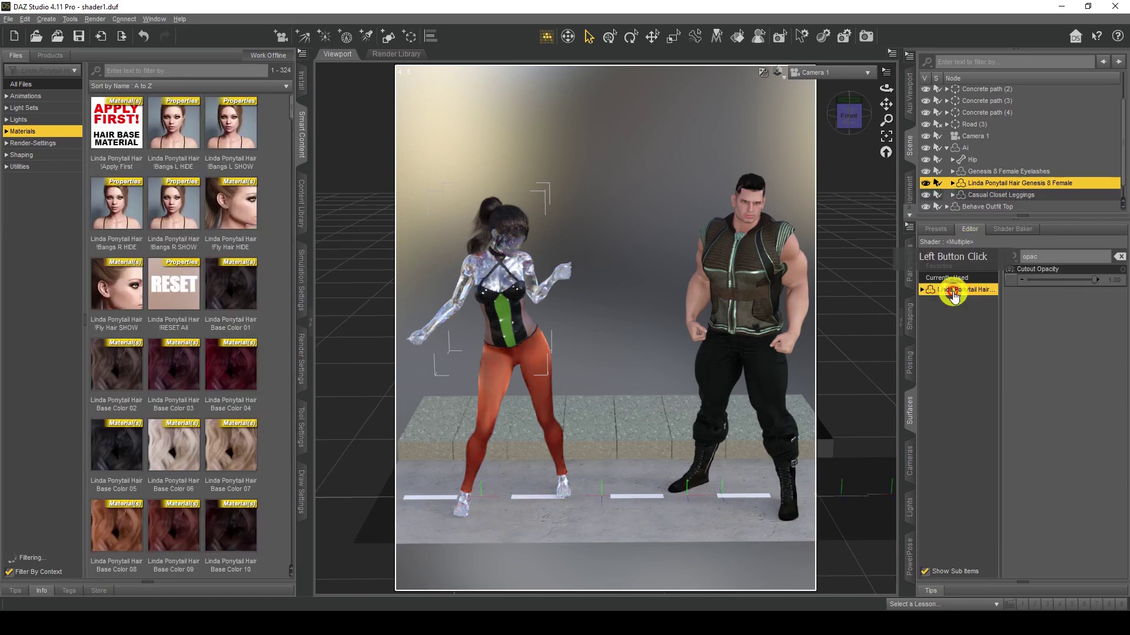
Apply the Iray Crystal Diamond shader to the ponytail hair surfaces
{"action": "left_click", "coordinate": [929, 228]}
{"action": "left_click", "coordinate": [922, 283]}
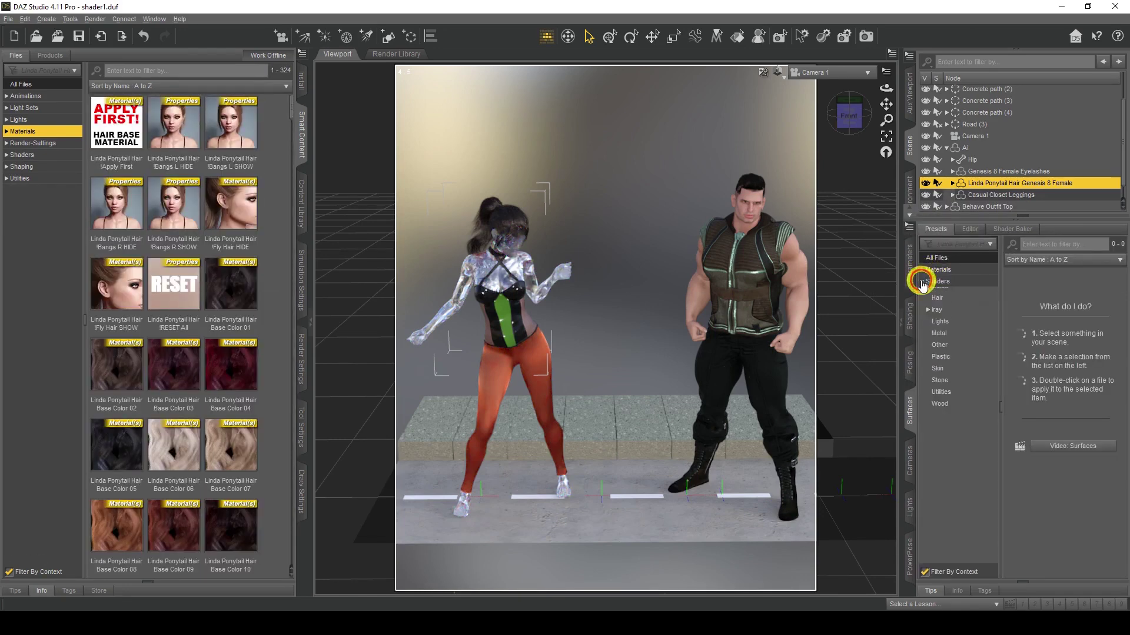
{"action": "left_click", "coordinate": [928, 316]}
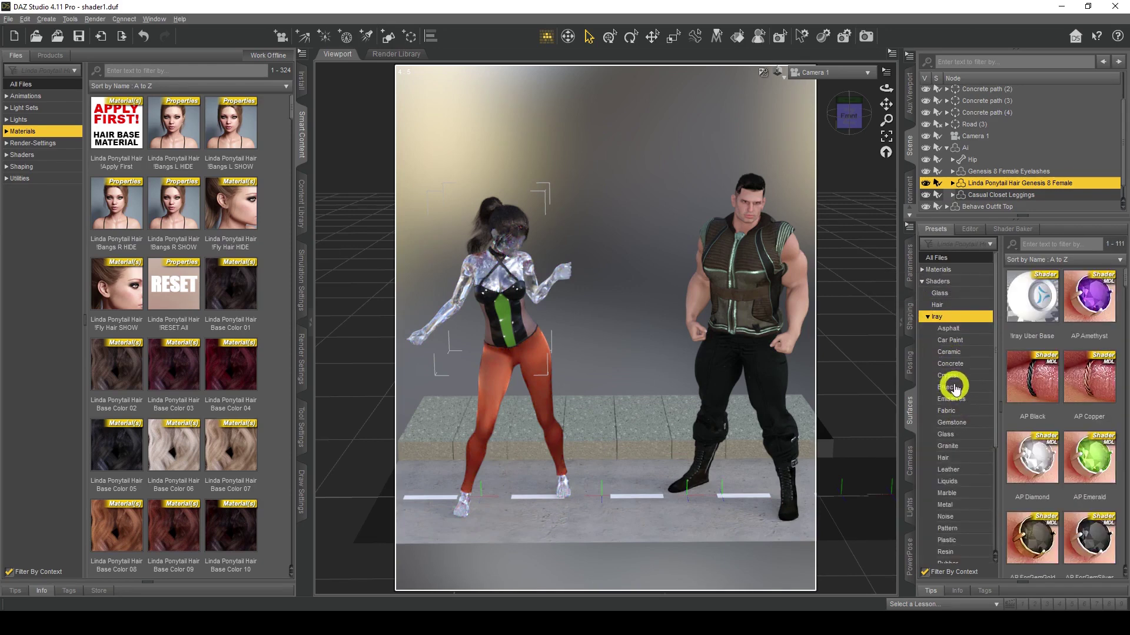
{"action": "left_click", "coordinate": [947, 376]}
{"action": "double_click", "coordinate": [1089, 300]}
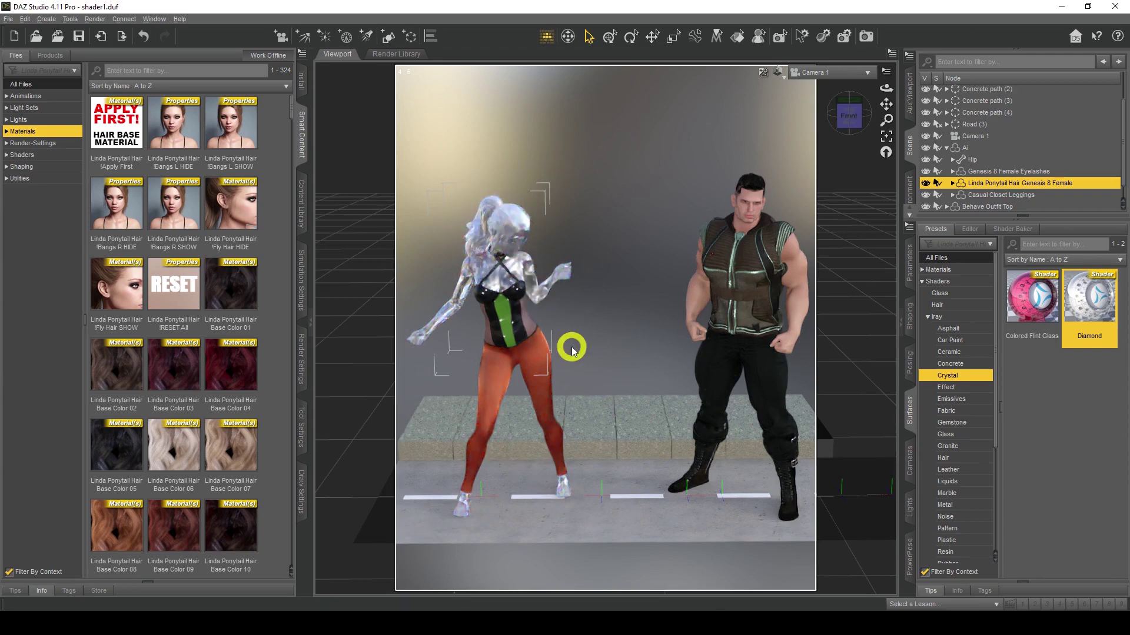
Select Trajan and pick his vest's front panel surfaces with the Surface Selection tool
{"action": "left_click", "coordinate": [767, 265]}
{"action": "left_click", "coordinate": [737, 37]}
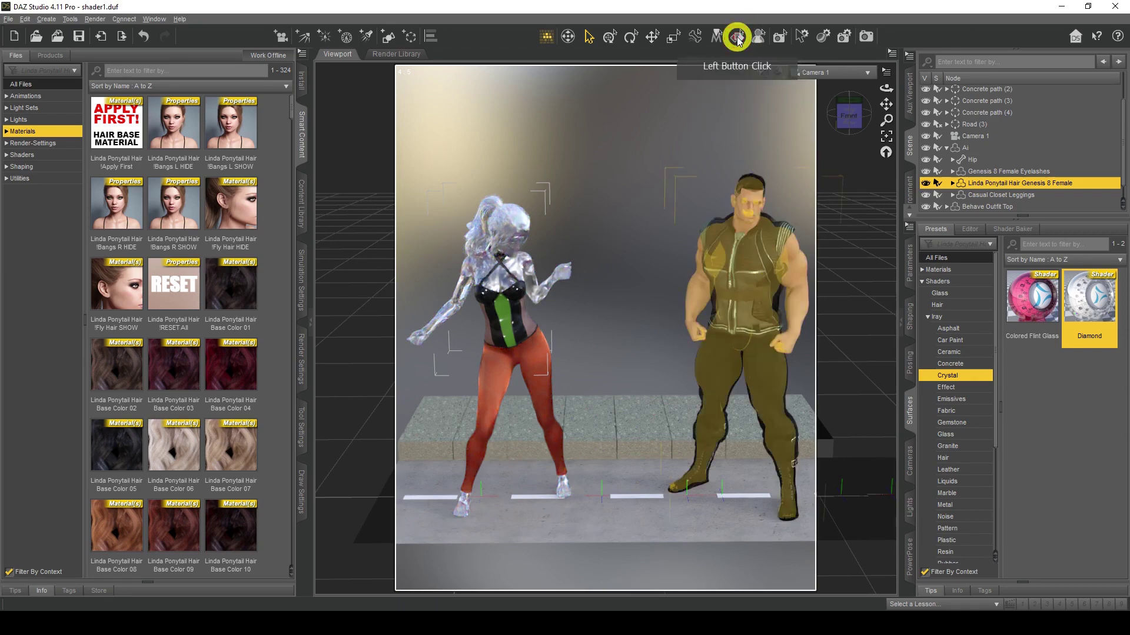
{"action": "left_click", "coordinate": [764, 219]}
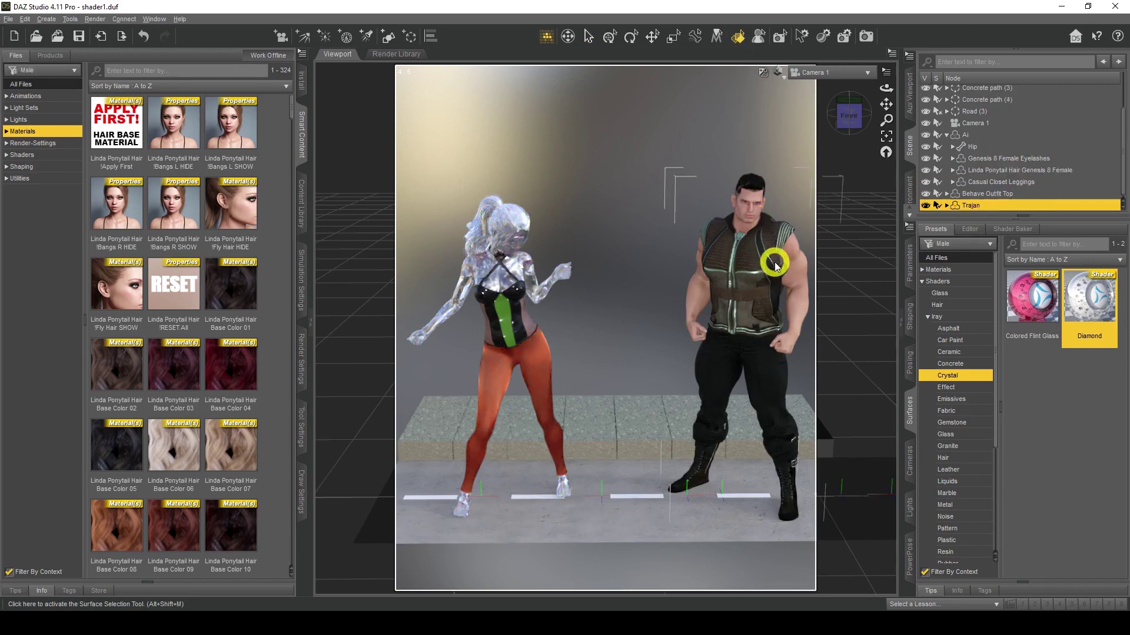
{"action": "left_click", "coordinate": [762, 264]}
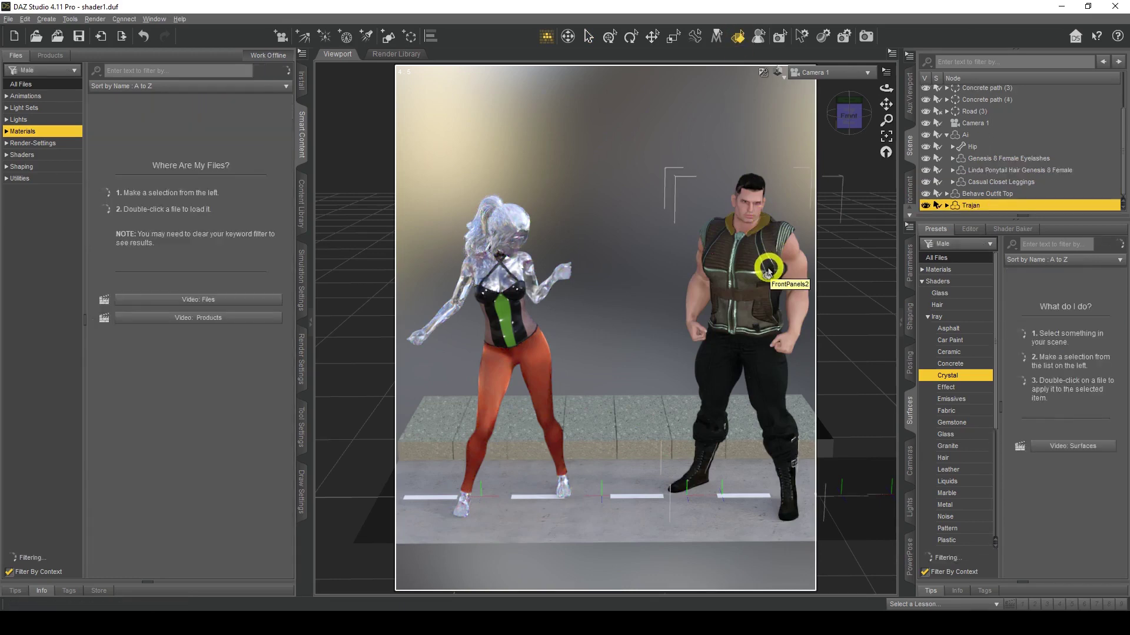
{"action": "left_click", "coordinate": [721, 261]}
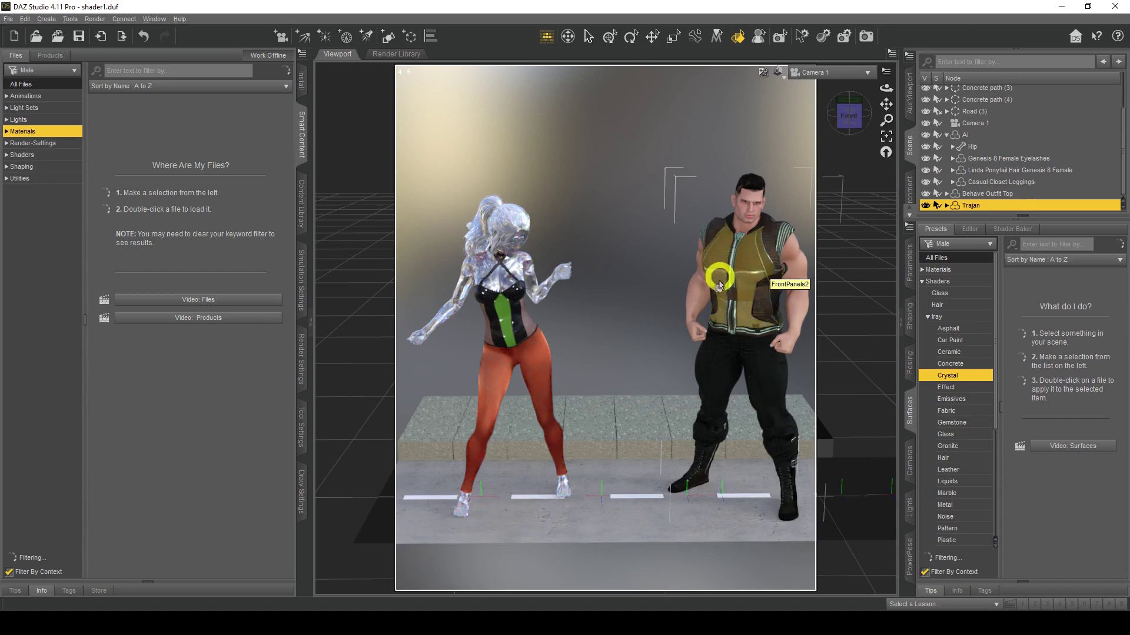
{"action": "left_click", "coordinate": [767, 318]}
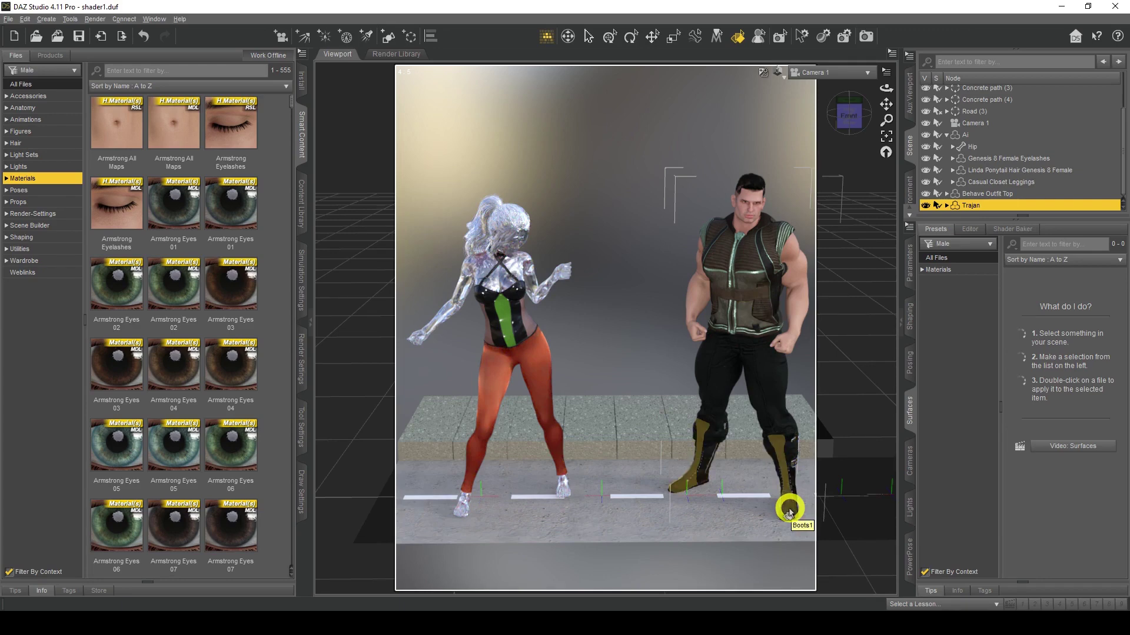
Select Trajan's Gothic Prince Boots and apply the Iray Liquids Water shader
{"action": "left_click", "coordinate": [789, 513]}
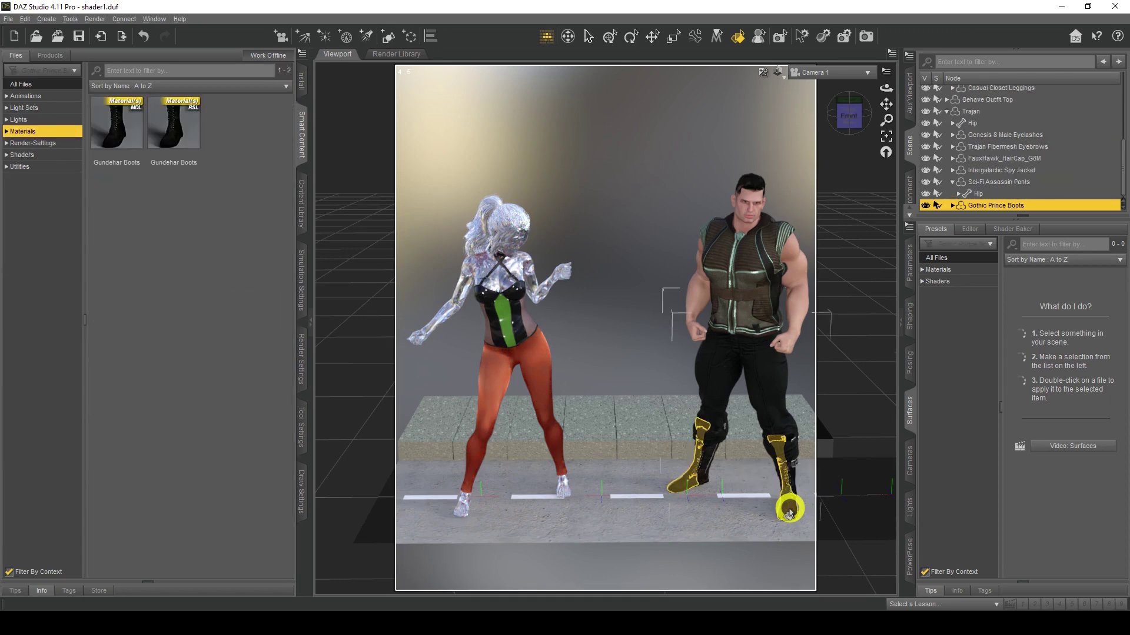
{"action": "left_click", "coordinate": [939, 283]}
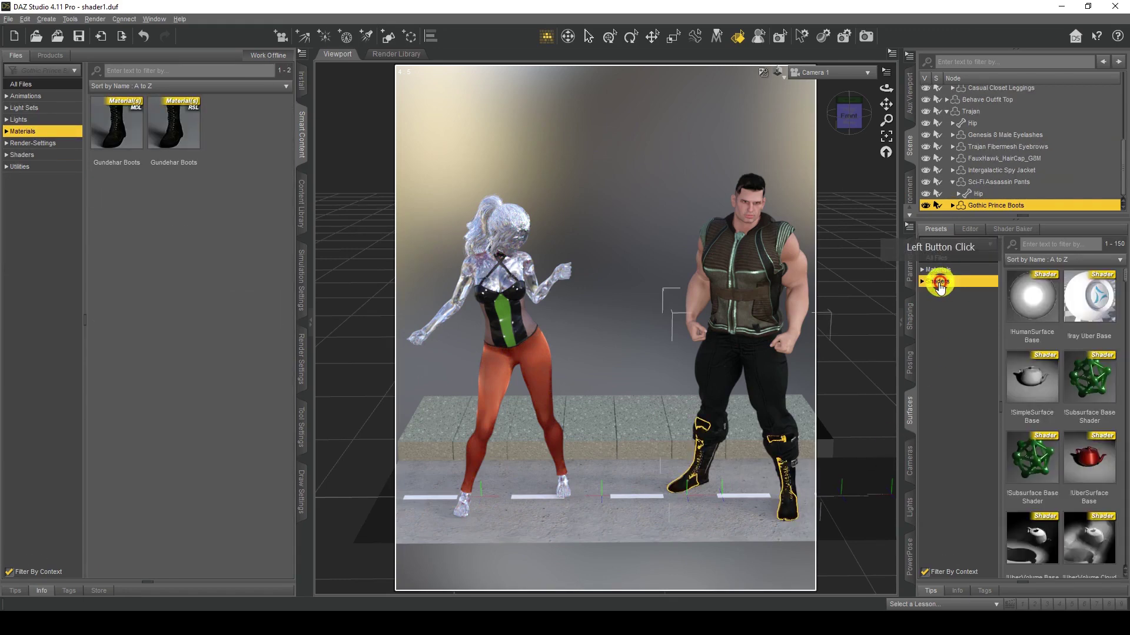
{"action": "left_click", "coordinate": [943, 232]}
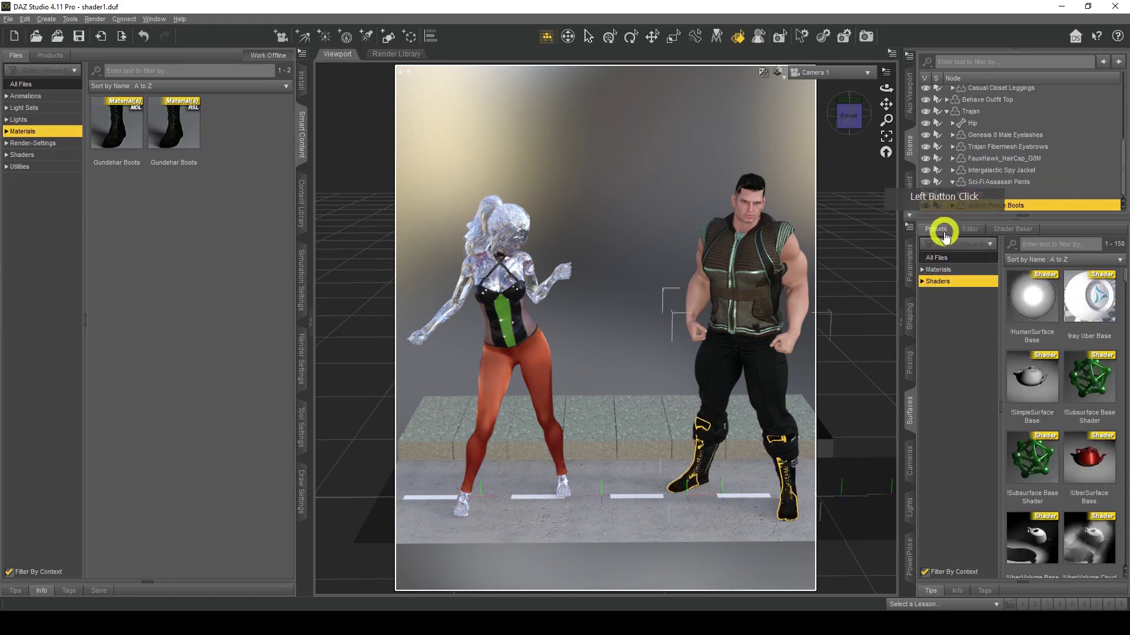
{"action": "left_click", "coordinate": [922, 281]}
{"action": "left_click", "coordinate": [931, 317]}
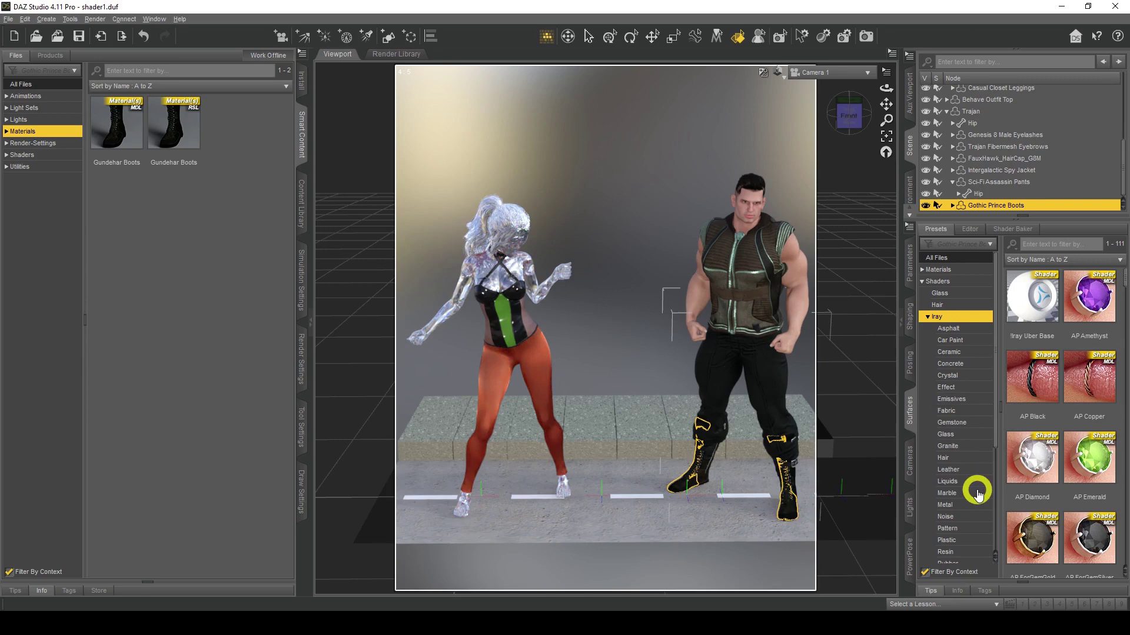
{"action": "left_click", "coordinate": [966, 470]}
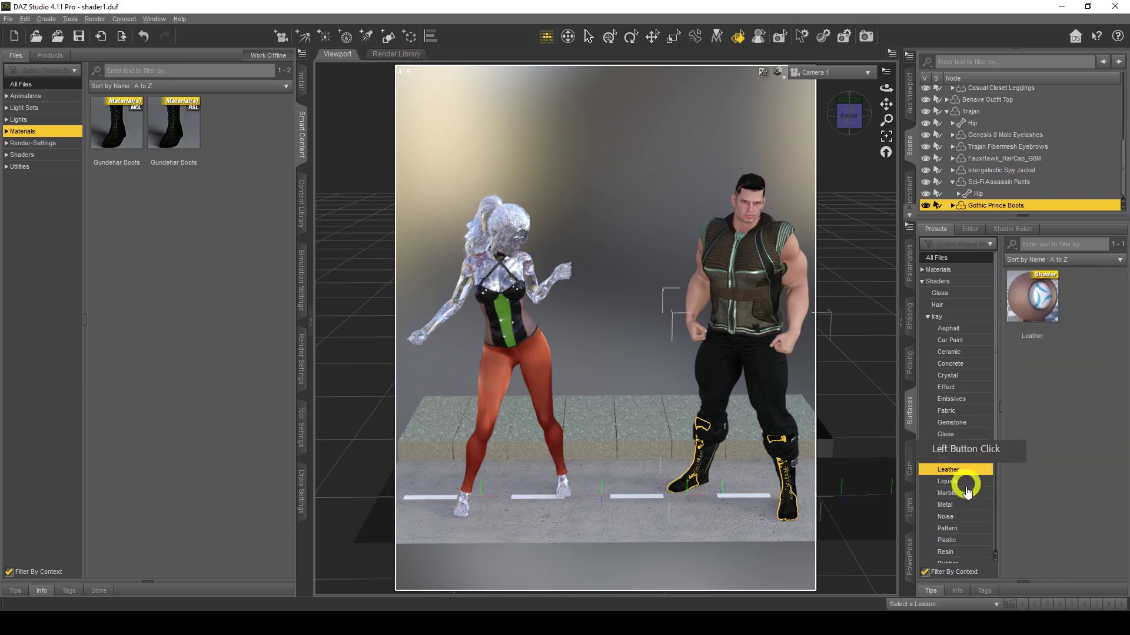
{"action": "scroll", "coordinate": [968, 489], "scroll_direction": "down", "scroll_amount": 1}
{"action": "left_click", "coordinate": [966, 450]}
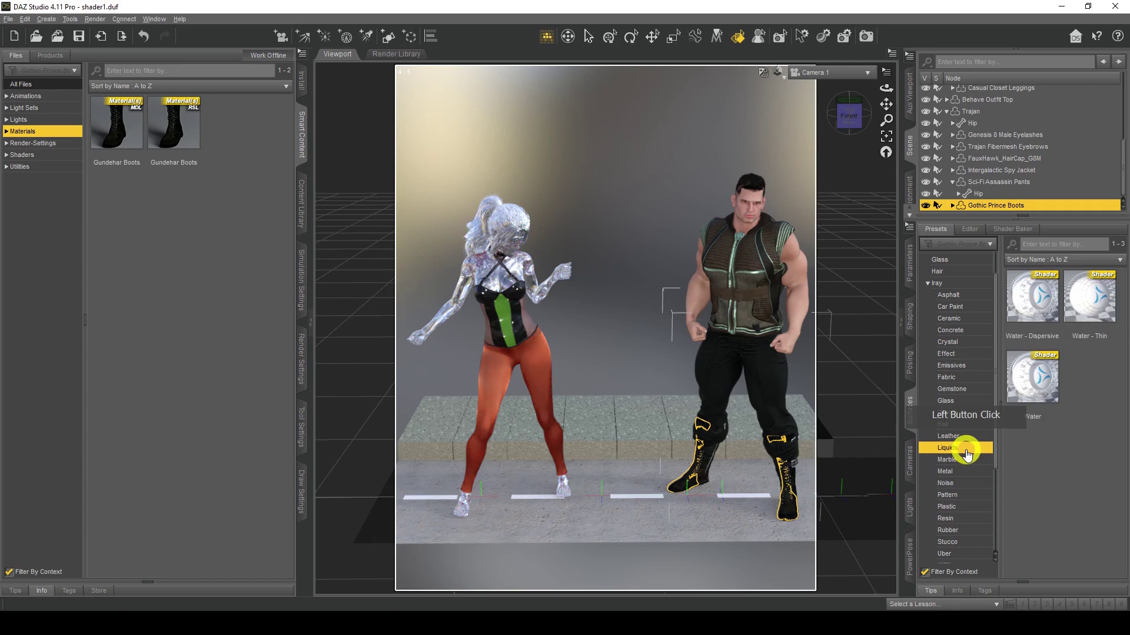
{"action": "double_click", "coordinate": [1033, 373]}
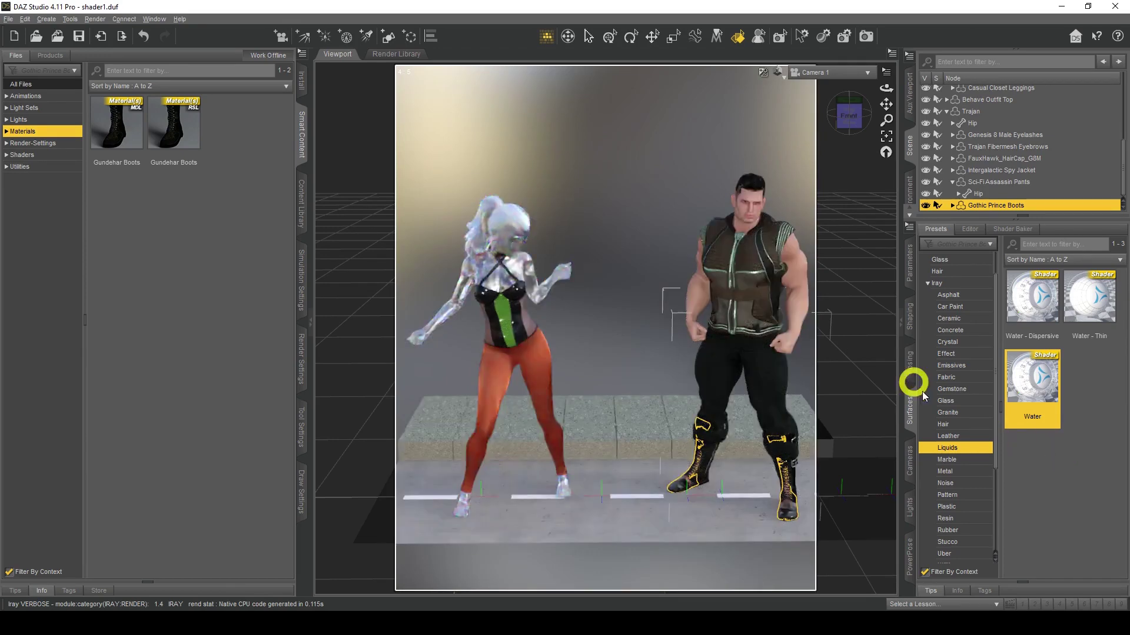
Return to the Node Selection tool so whole objects are picked instead of surfaces
{"action": "left_click", "coordinate": [588, 38]}
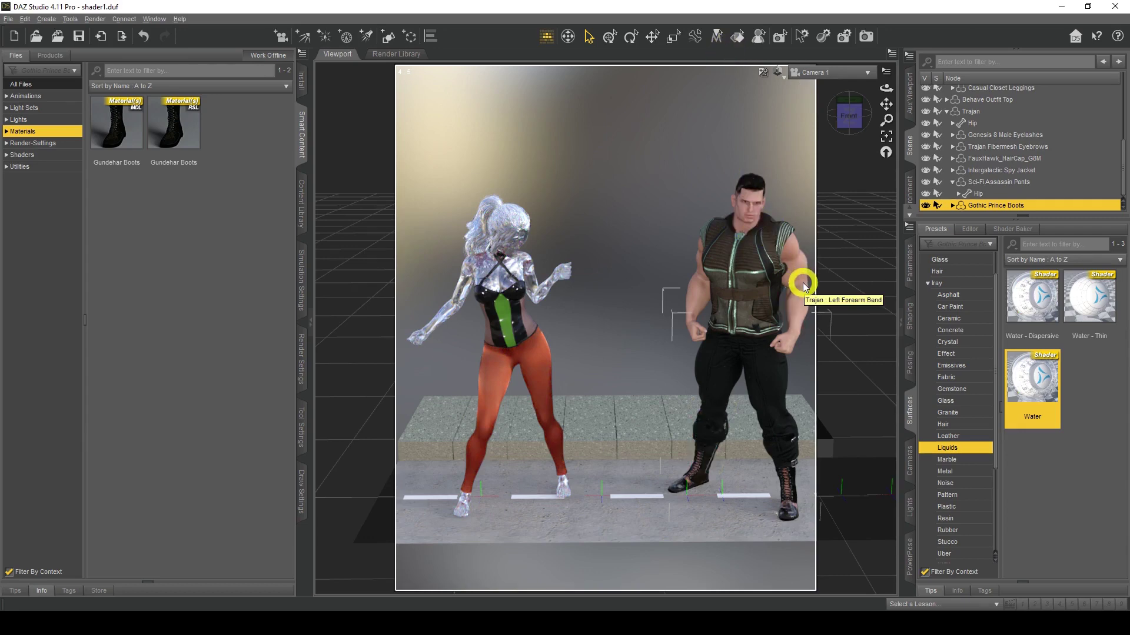
Select Trajan and bring up his surfaces in the Surfaces Editor
{"action": "left_click", "coordinate": [972, 113]}
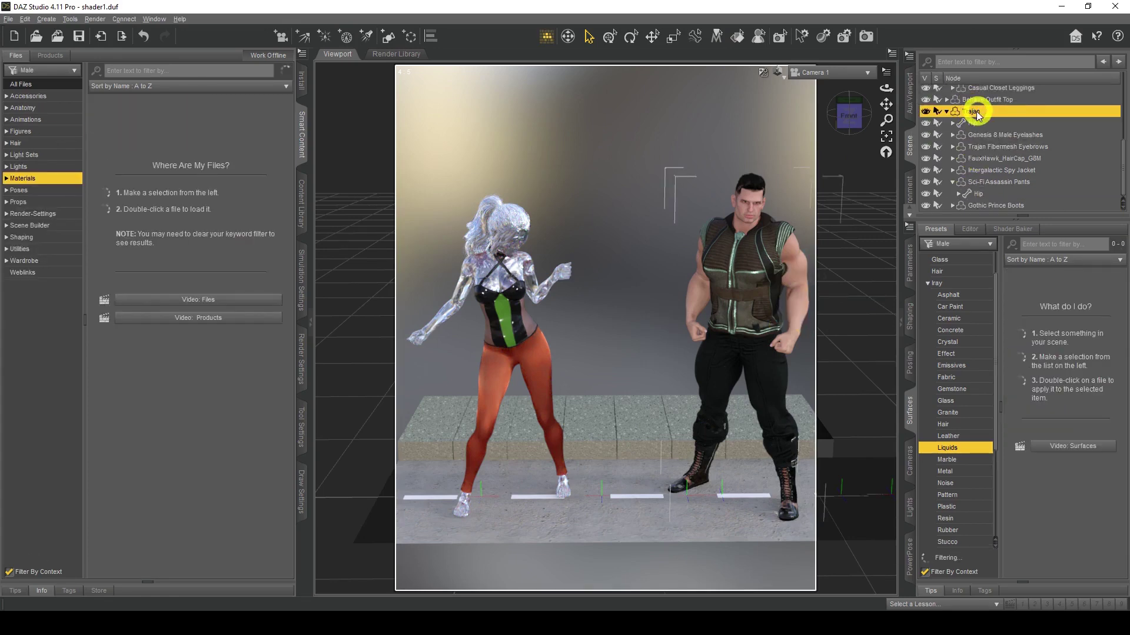
{"action": "left_click", "coordinate": [965, 229]}
{"action": "left_click", "coordinate": [956, 324]}
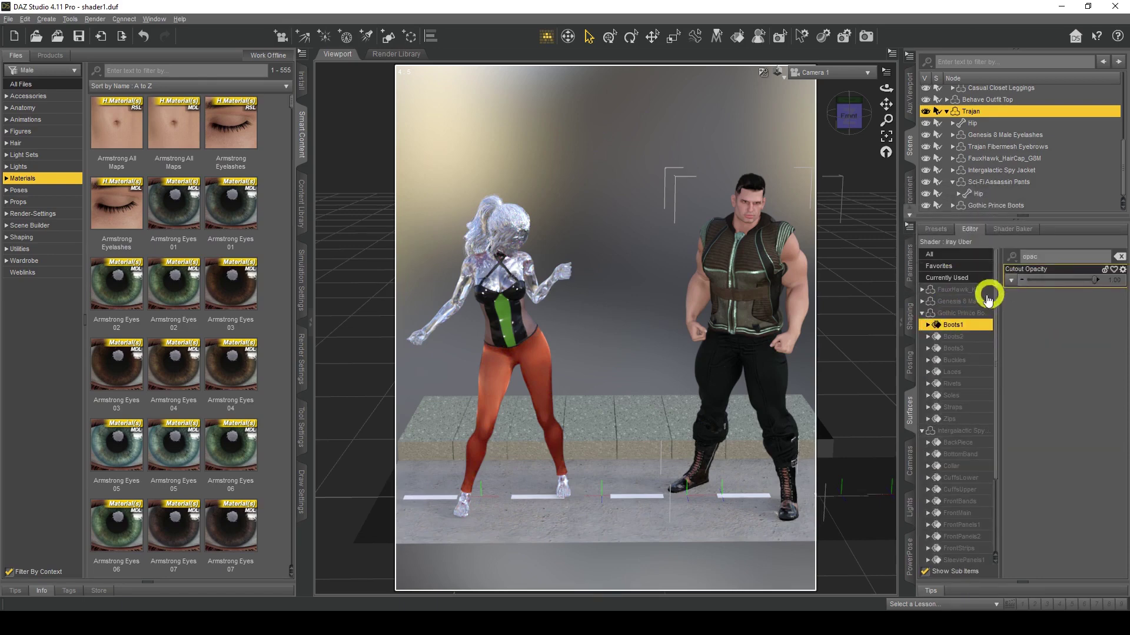
{"action": "left_click", "coordinate": [923, 302]}
{"action": "left_click", "coordinate": [922, 302]}
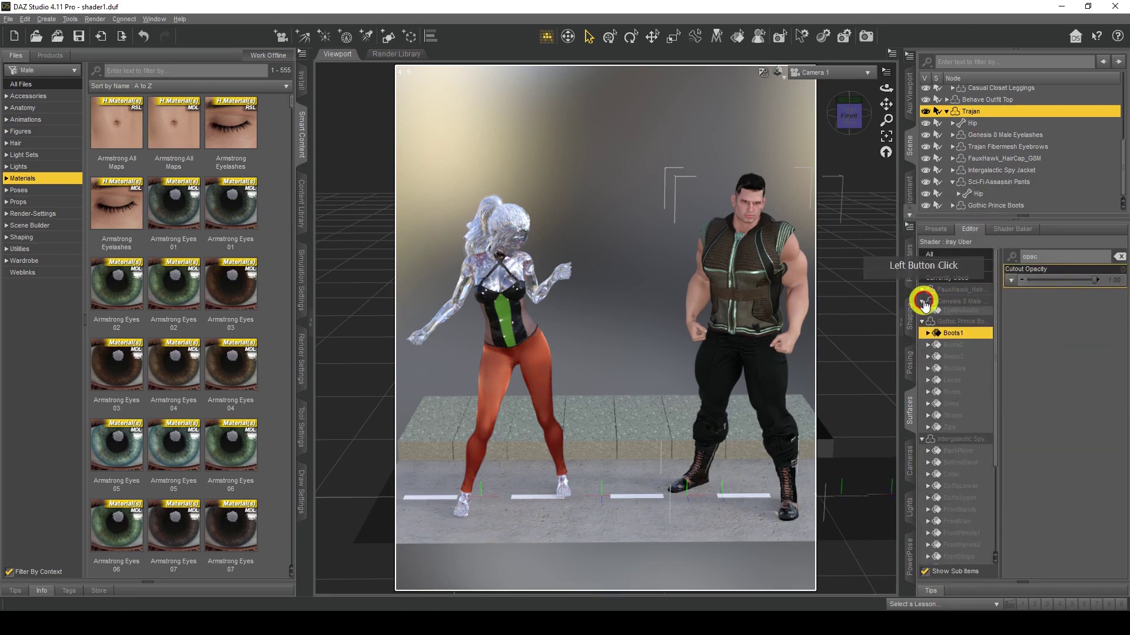
Choose all 16 of Trajan's body surfaces, Arms through Pupils, ready for a preset
{"action": "scroll", "coordinate": [975, 333], "scroll_direction": "down", "scroll_amount": 3}
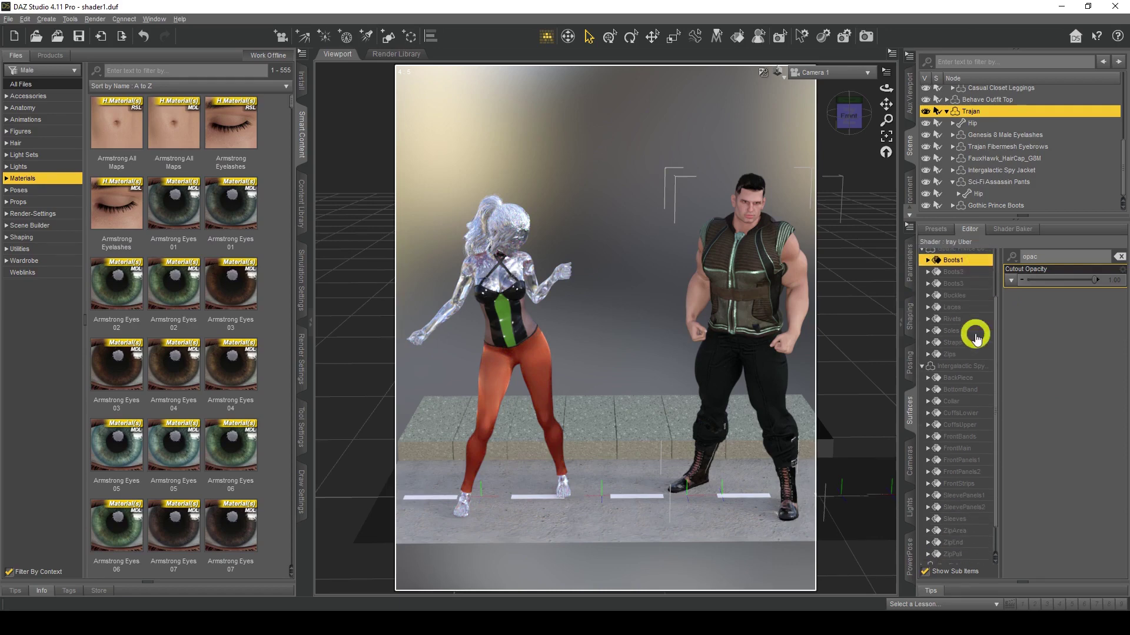
{"action": "left_click", "coordinate": [921, 549]}
{"action": "scroll", "coordinate": [974, 529], "scroll_direction": "down", "scroll_amount": 2}
{"action": "left_click", "coordinate": [956, 547]}
{"action": "left_click", "coordinate": [929, 548]}
{"action": "scroll", "coordinate": [965, 516], "scroll_direction": "down", "scroll_amount": 4}
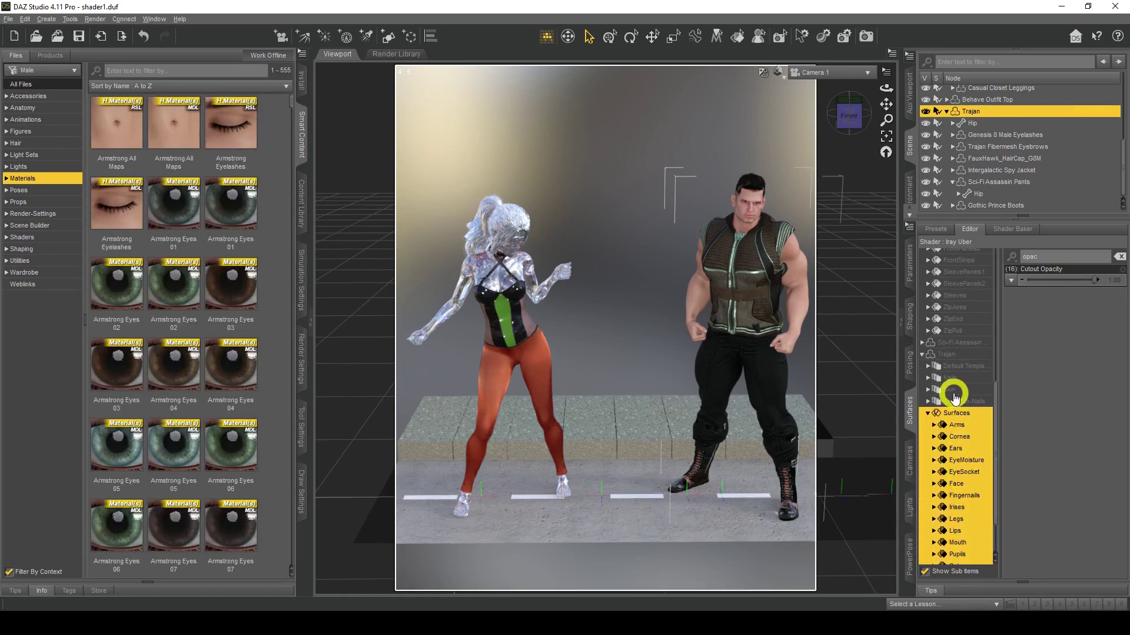
{"action": "left_click", "coordinate": [938, 228]}
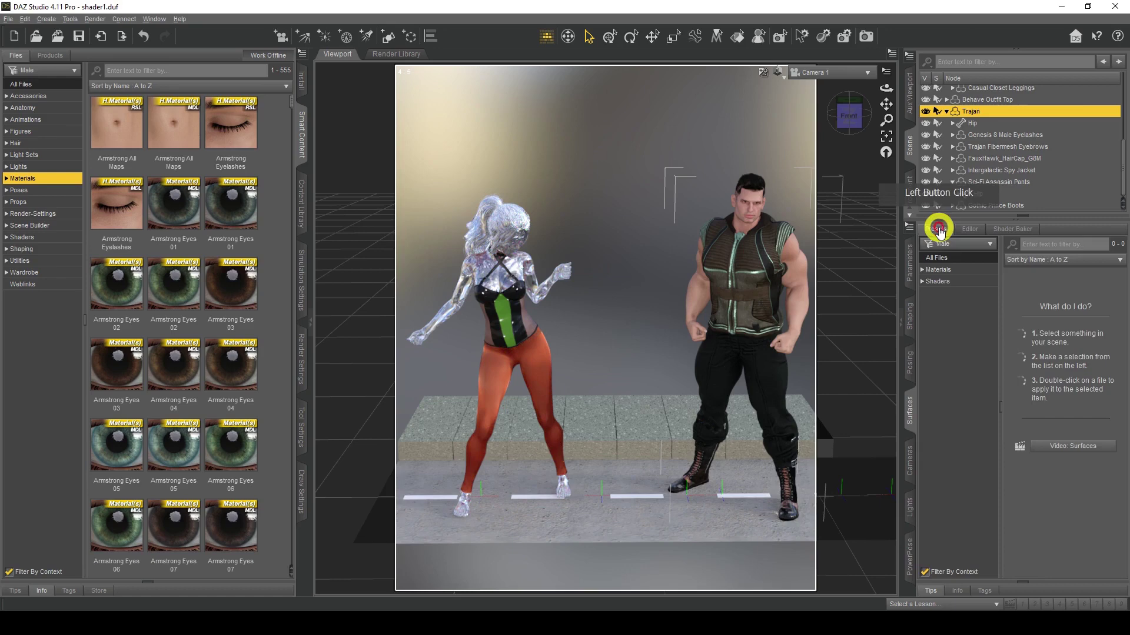
List the 24 Iray Metal shader presets, from Aluminium Satin down to Titanium and Brushed
{"action": "left_click", "coordinate": [923, 282]}
{"action": "left_click", "coordinate": [921, 283]}
{"action": "left_click", "coordinate": [926, 318]}
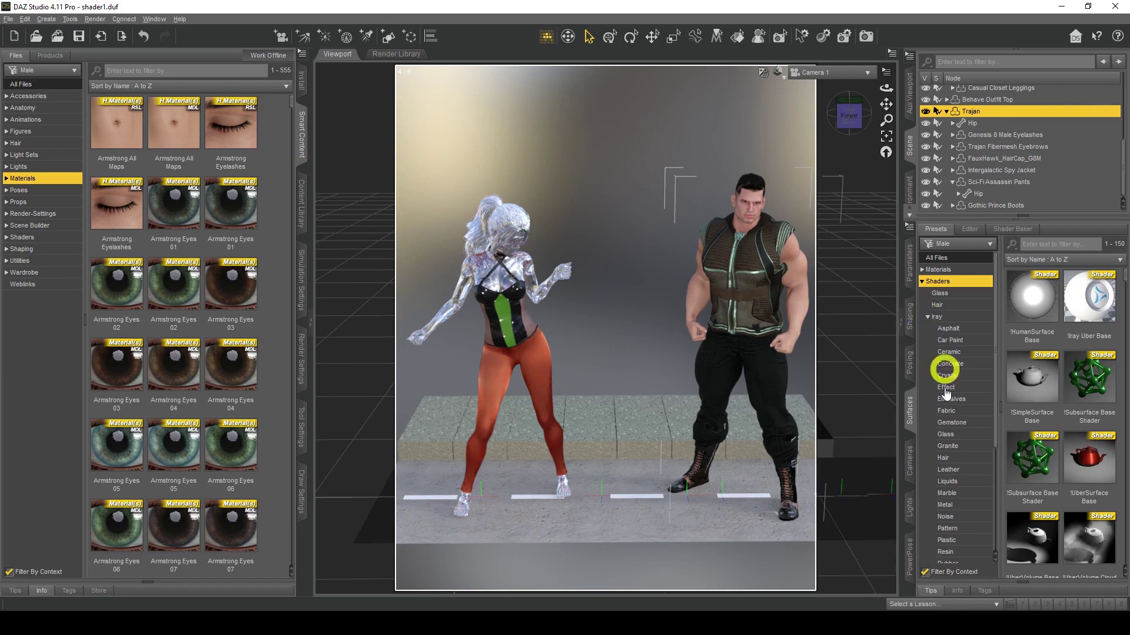
{"action": "scroll", "coordinate": [959, 406], "scroll_direction": "down", "scroll_amount": 1}
{"action": "left_click", "coordinate": [946, 471]}
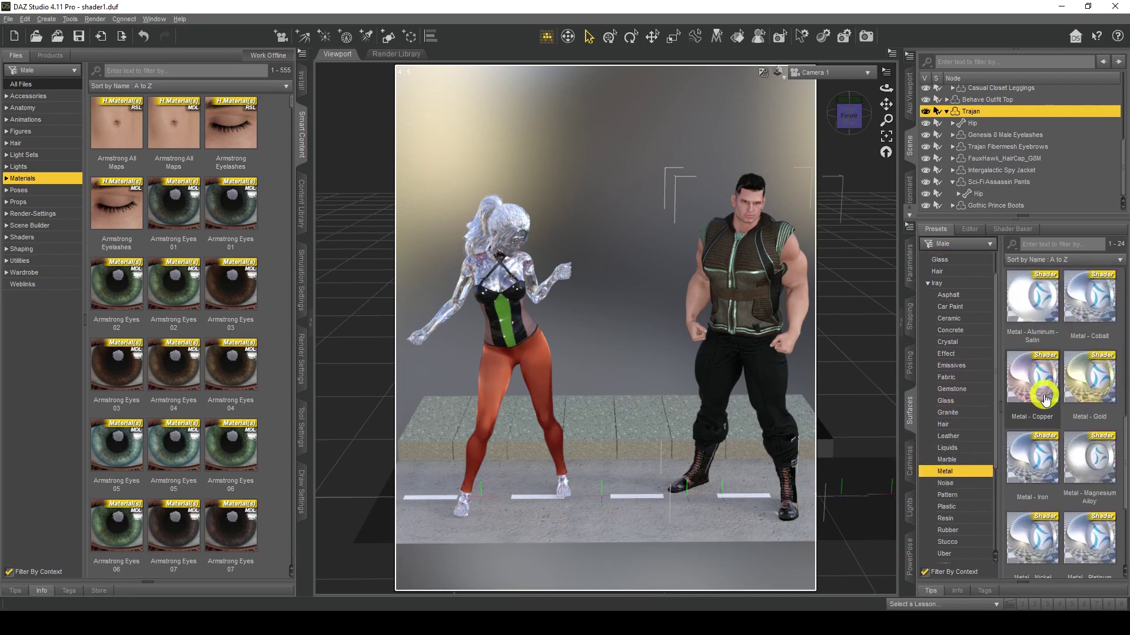
{"action": "scroll", "coordinate": [1052, 425], "scroll_direction": "down", "scroll_amount": 3}
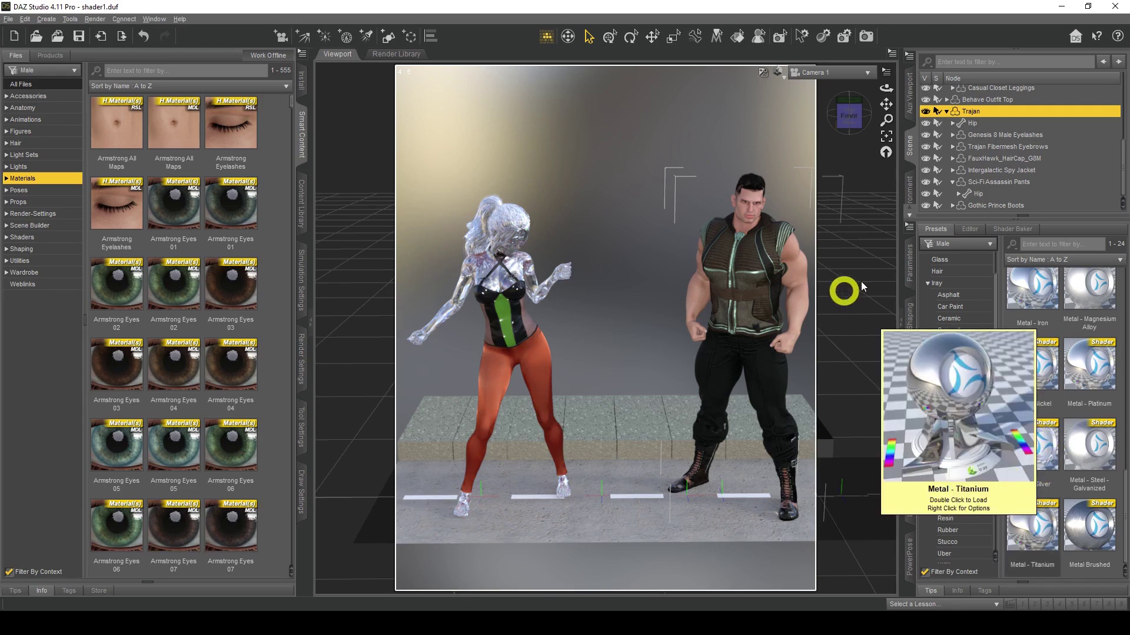
With surface picking on, click Trajan's jacket and forearm until his Arms surface is chosen
{"action": "left_click", "coordinate": [740, 37]}
{"action": "left_click", "coordinate": [794, 235]}
{"action": "left_click", "coordinate": [797, 313]}
{"action": "left_click", "coordinate": [797, 316]}
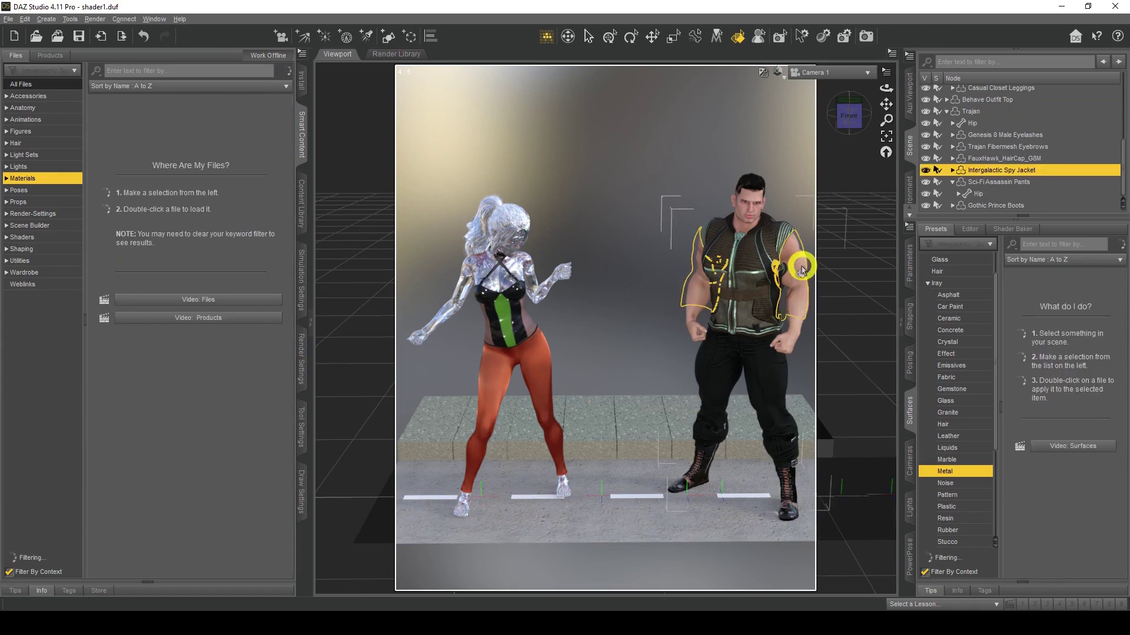
{"action": "left_click", "coordinate": [799, 265]}
{"action": "left_click", "coordinate": [795, 338]}
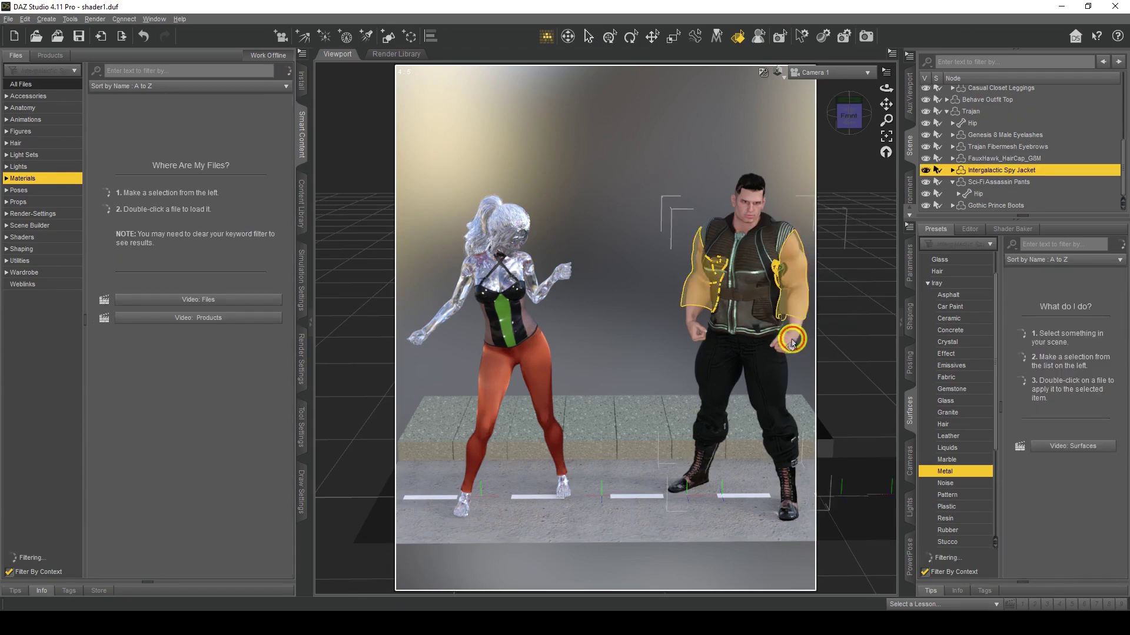
{"action": "left_click", "coordinate": [792, 341]}
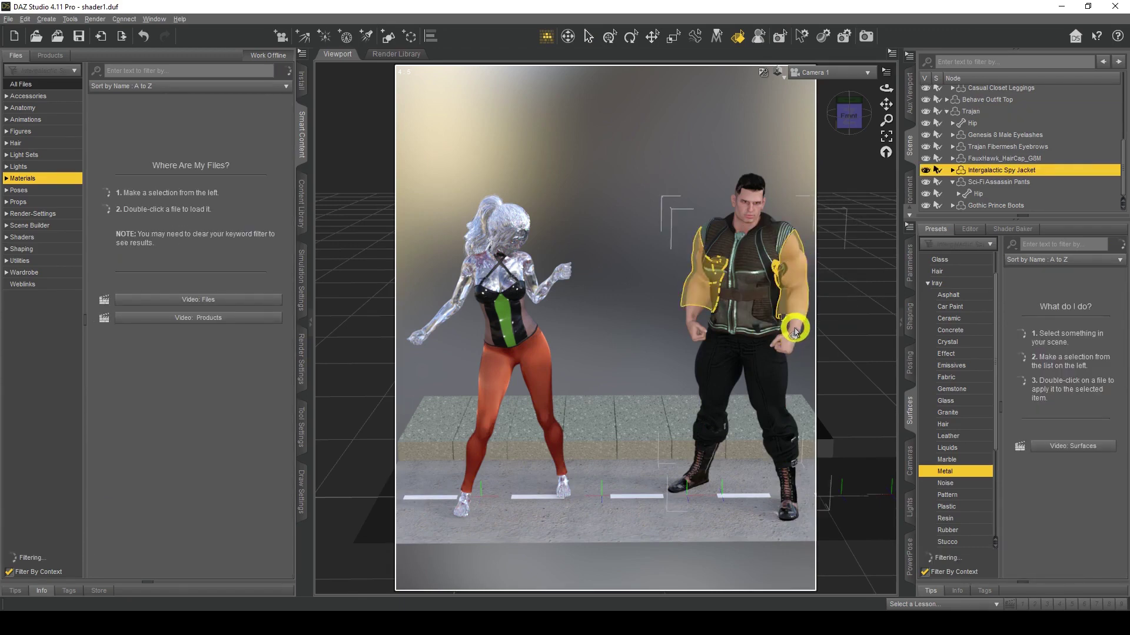
{"action": "left_click", "coordinate": [795, 332]}
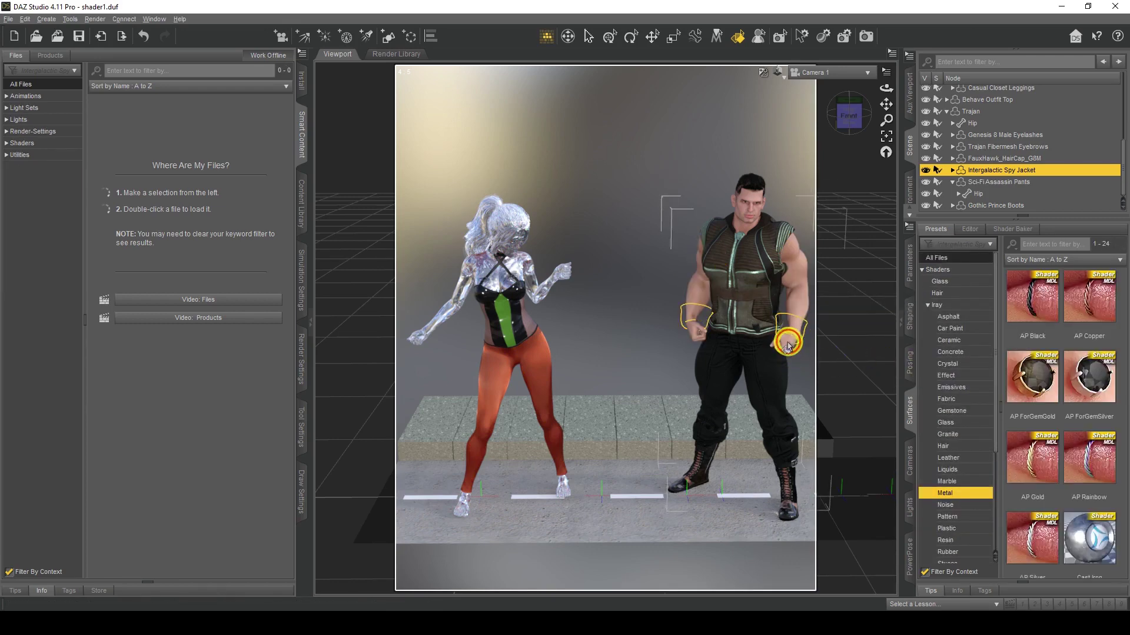
{"action": "left_click", "coordinate": [788, 340]}
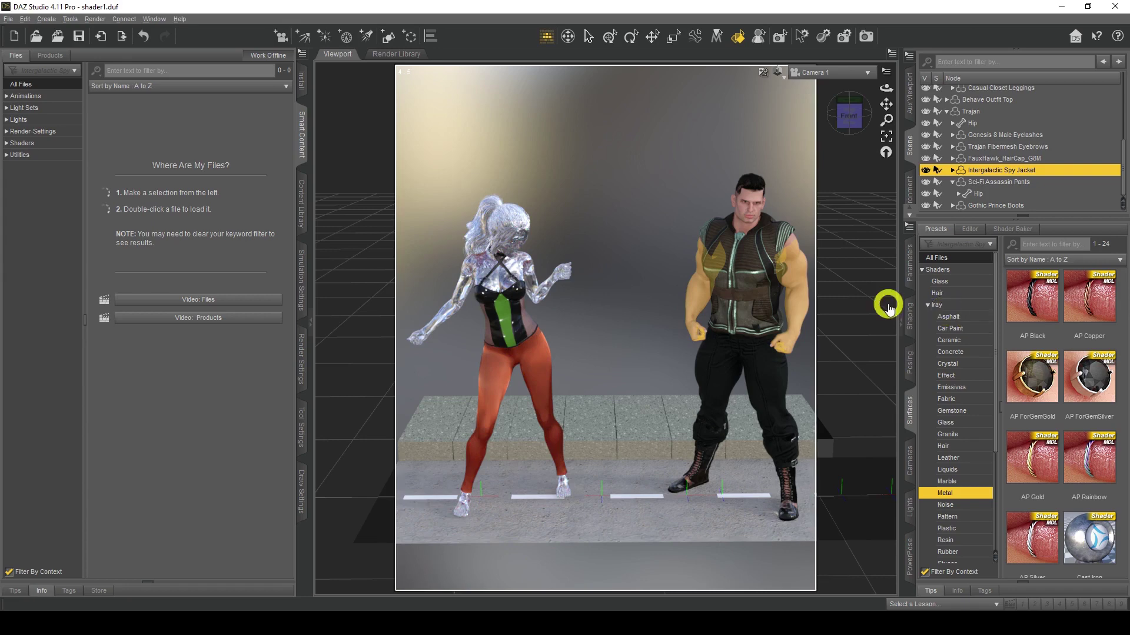
{"action": "left_click", "coordinate": [970, 229]}
{"action": "left_click", "coordinate": [928, 434]}
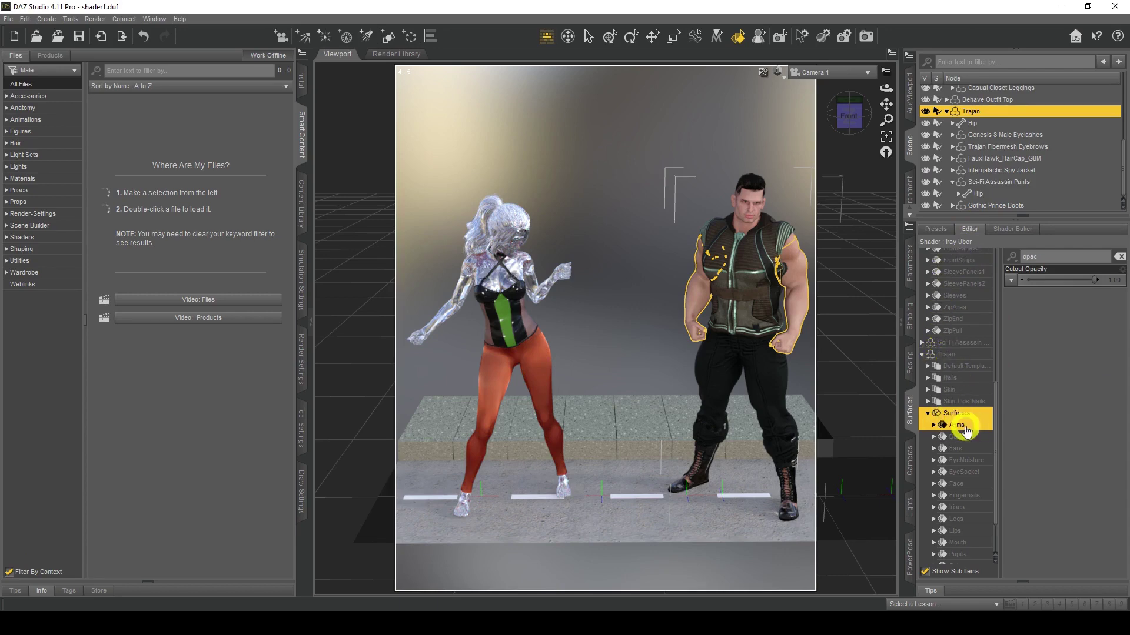
Apply the Iray Metal - Titanium shader to Trajan's Arms surface and jacket
{"action": "left_click", "coordinate": [937, 229]}
{"action": "scroll", "coordinate": [1101, 485], "scroll_direction": "down", "scroll_amount": 5}
{"action": "double_click", "coordinate": [1045, 536]}
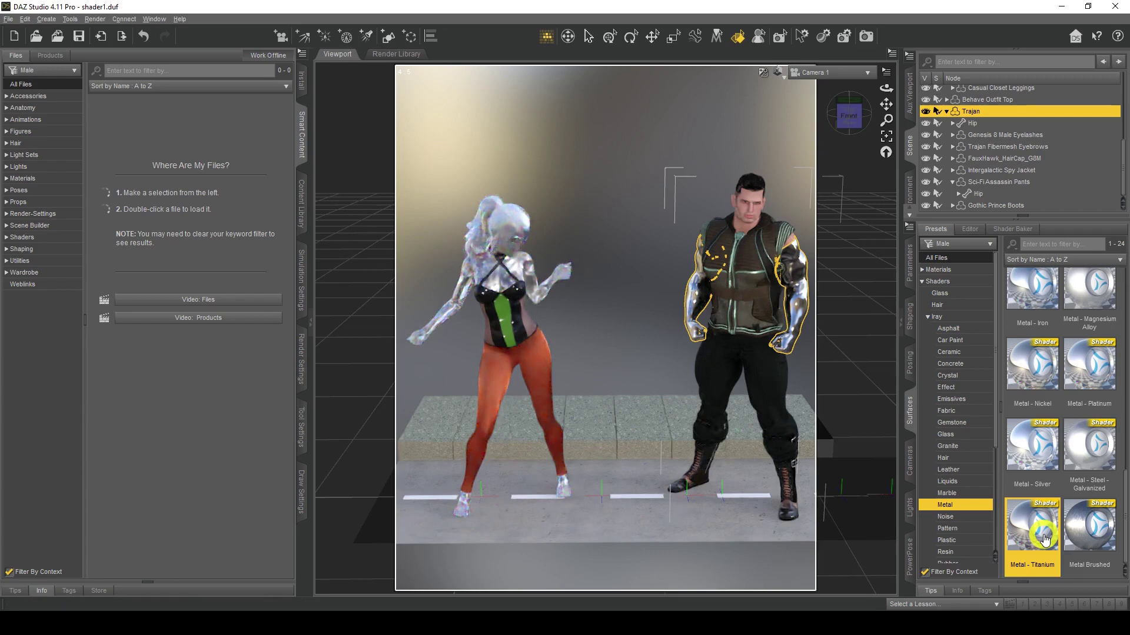
{"action": "left_click_drag", "start_coordinate": [1044, 540], "coordinate": [793, 241]}
{"action": "left_click", "coordinate": [974, 230]}
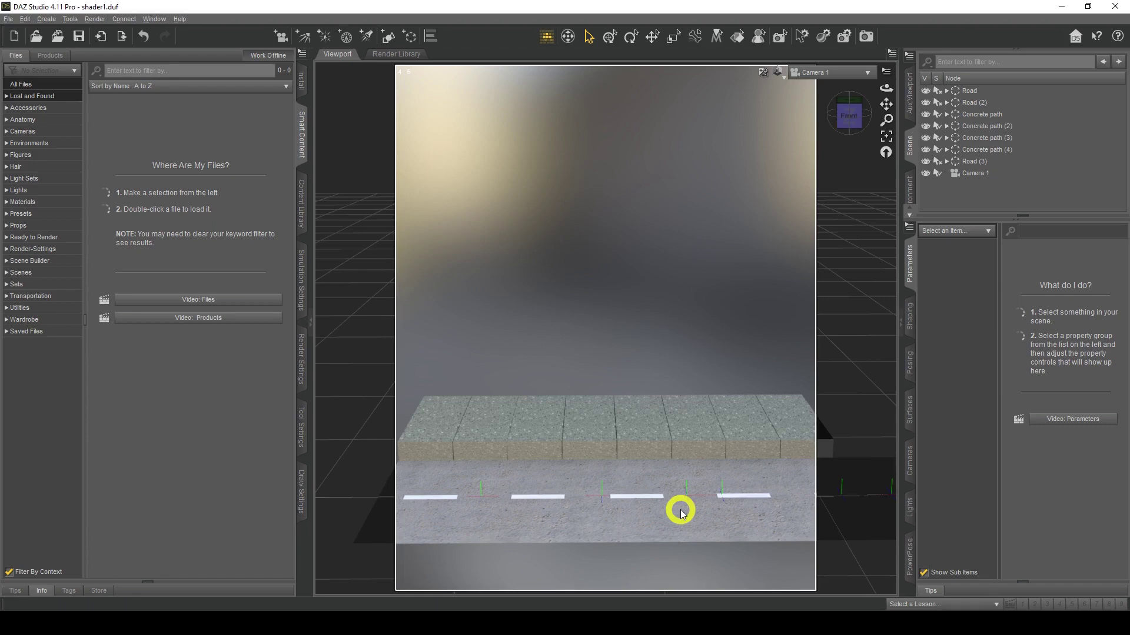
Switch the viewport to Texture Shaded and create Plane (4), a 10 m plane with 100 divisions
{"action": "left_click", "coordinate": [777, 72]}
{"action": "left_click", "coordinate": [779, 189]}
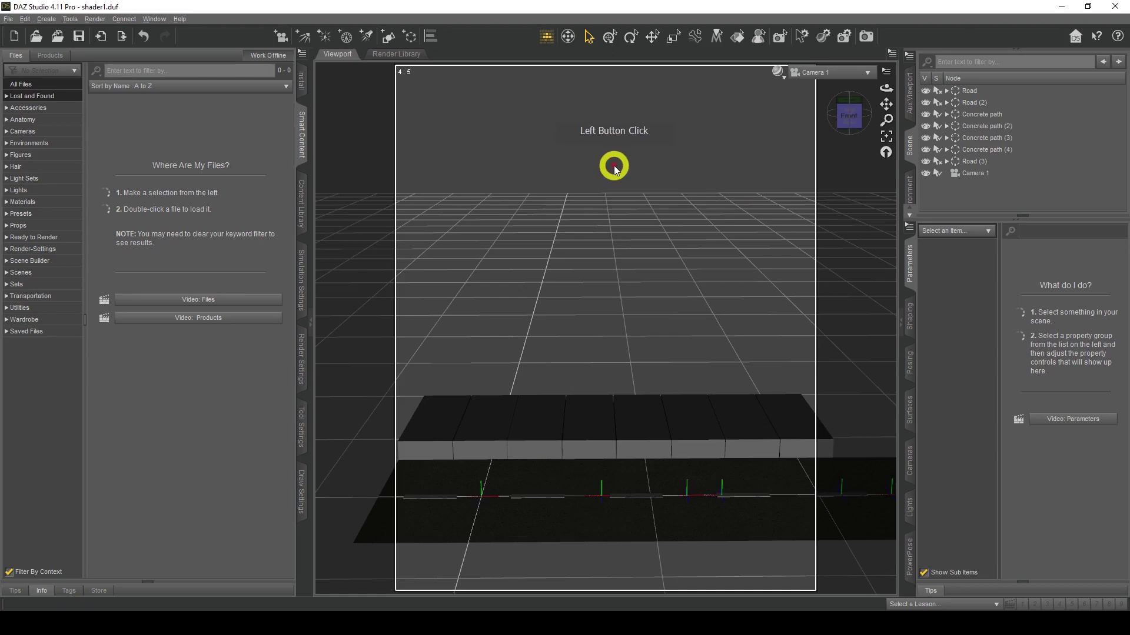
{"action": "left_click", "coordinate": [44, 24]}
{"action": "left_click", "coordinate": [88, 94]}
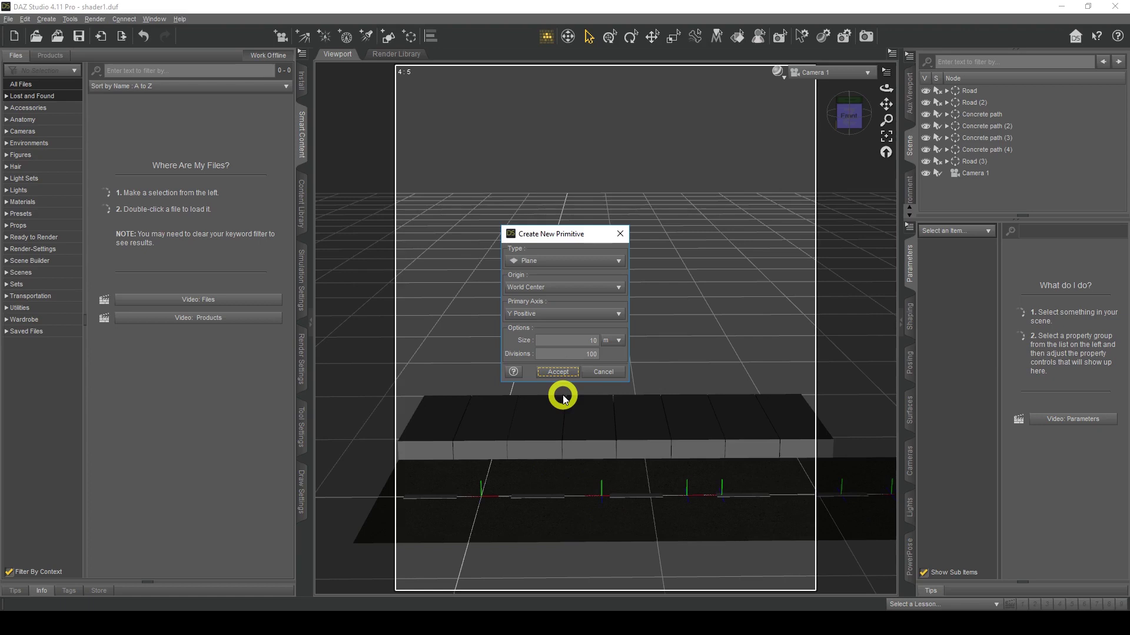
{"action": "left_click", "coordinate": [562, 373]}
{"action": "left_click", "coordinate": [605, 491]}
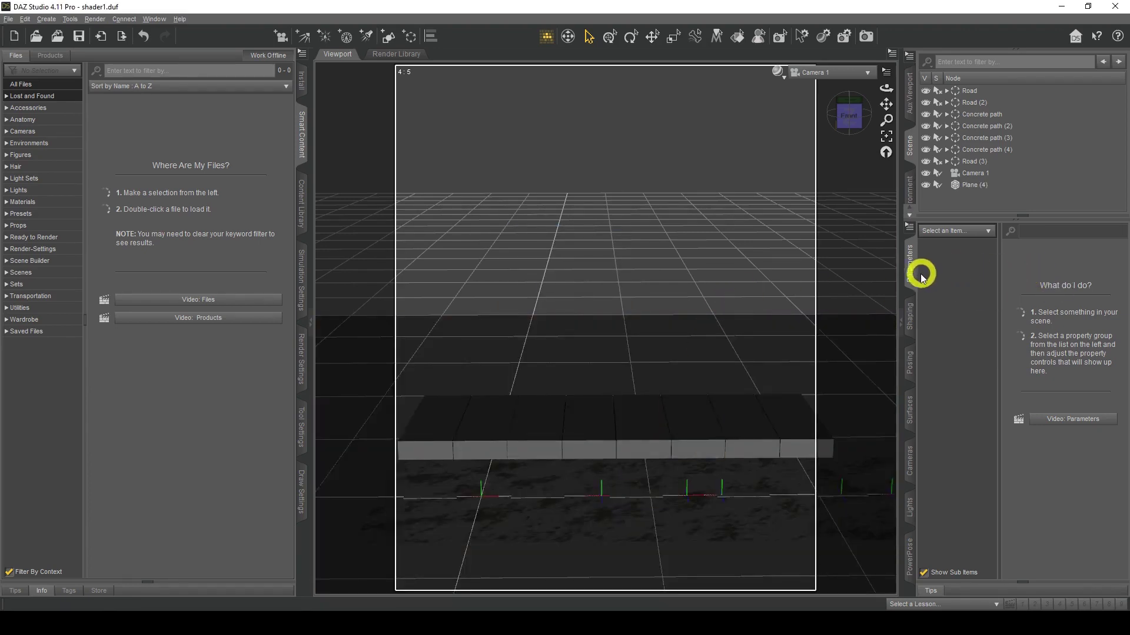
Move Plane (4) far back along Z, scale it to 20%, and preview in NVIDIA Iray
{"action": "left_click", "coordinate": [975, 186]}
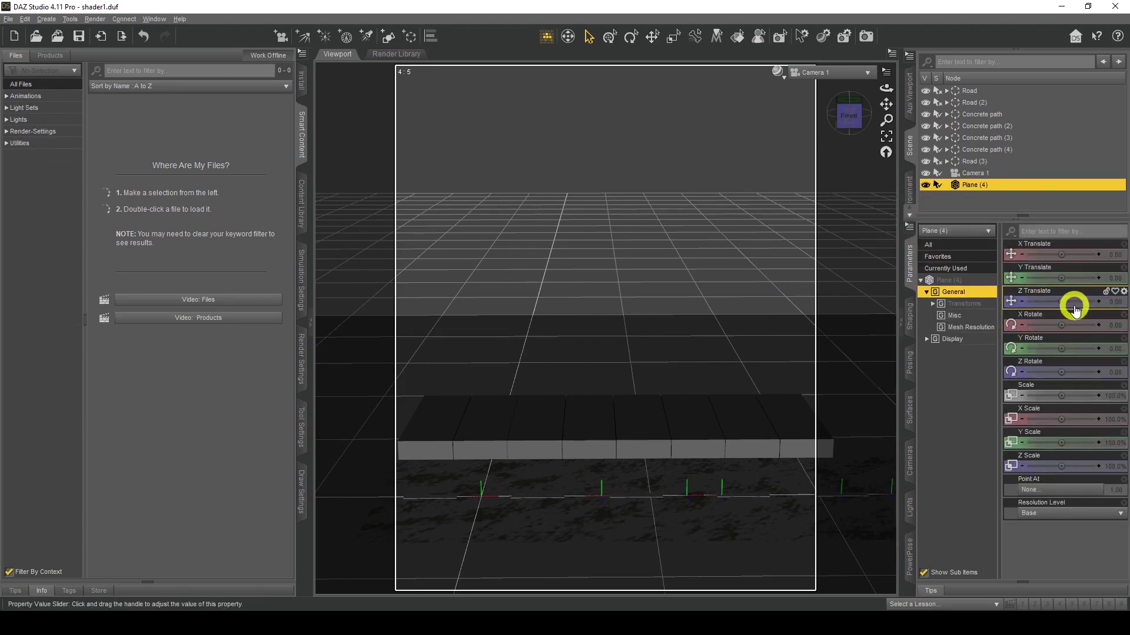
{"action": "mouse_move", "coordinate": [1079, 302]}
{"action": "left_mouse_down"}
{"action": "mouse_move", "coordinate": [1024, 301]}
{"action": "mouse_move", "coordinate": [1061, 301]}
{"action": "left_mouse_up"}
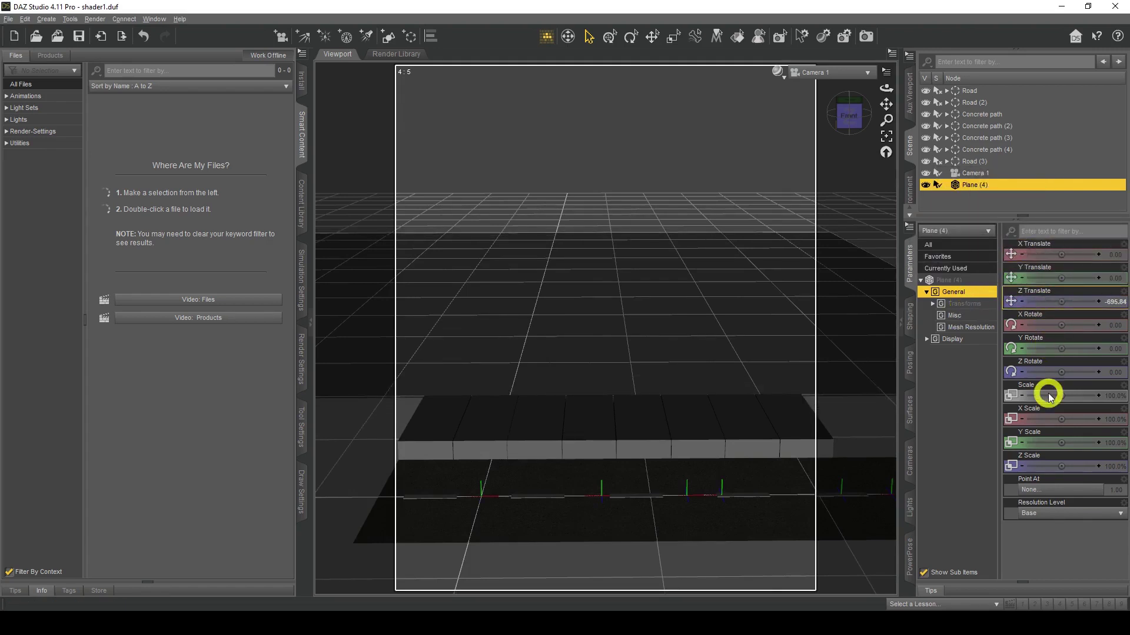
{"action": "left_click_drag", "start_coordinate": [1062, 392], "coordinate": [1062, 394]}
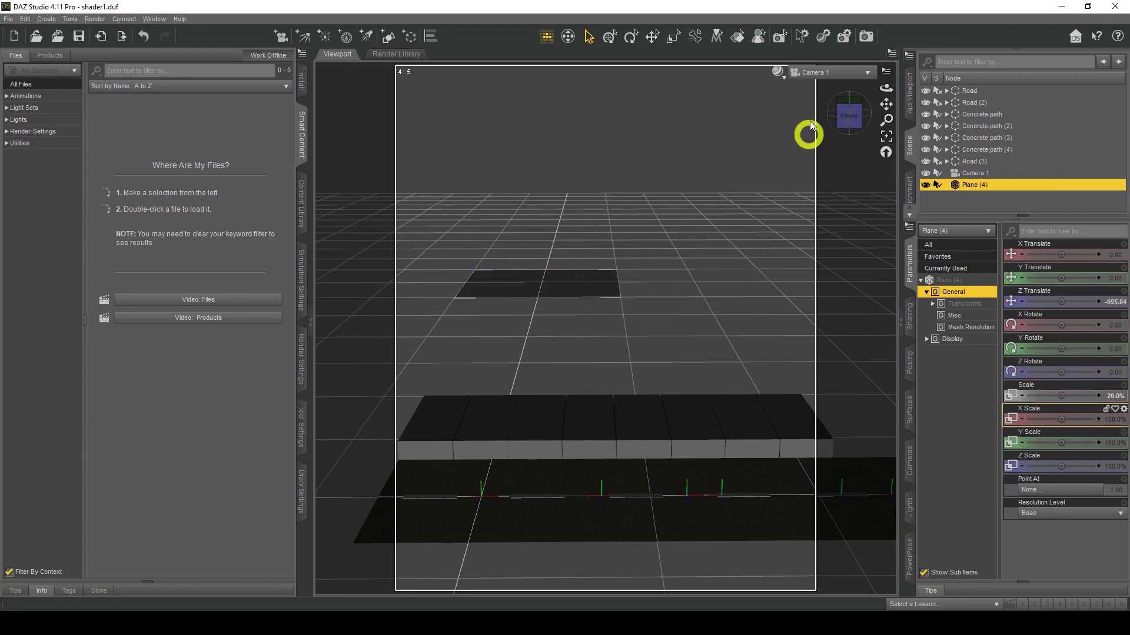
{"action": "left_click", "coordinate": [779, 71]}
{"action": "left_click", "coordinate": [787, 217]}
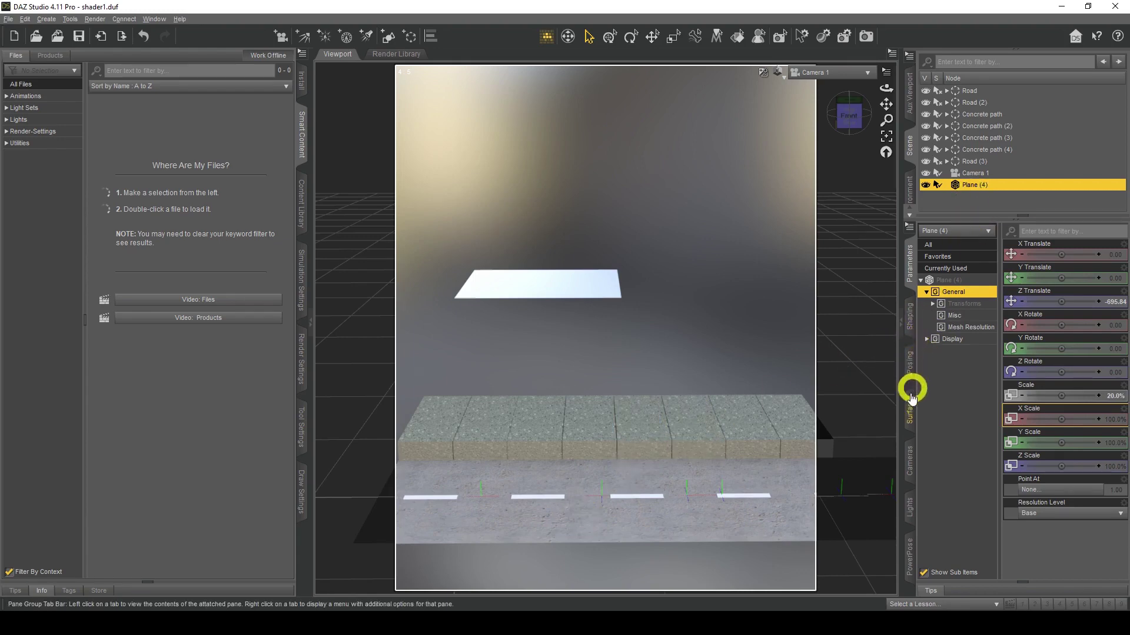
Apply the Iray Concrete shader preset to Plane (4)'s surface
{"action": "left_click", "coordinate": [910, 415]}
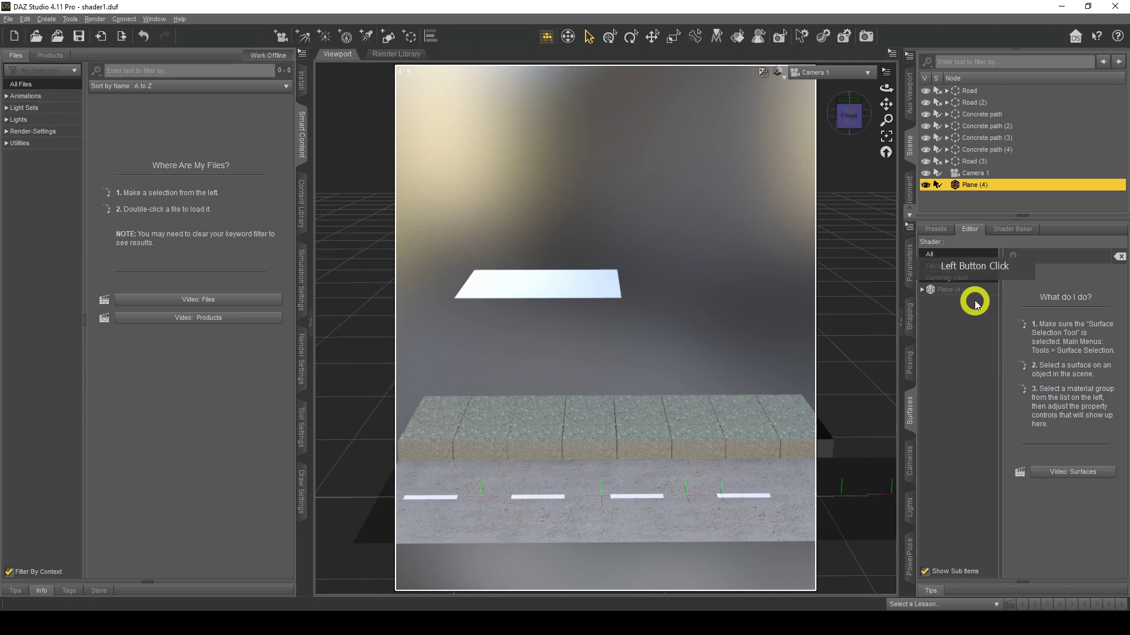
{"action": "left_click", "coordinate": [957, 289]}
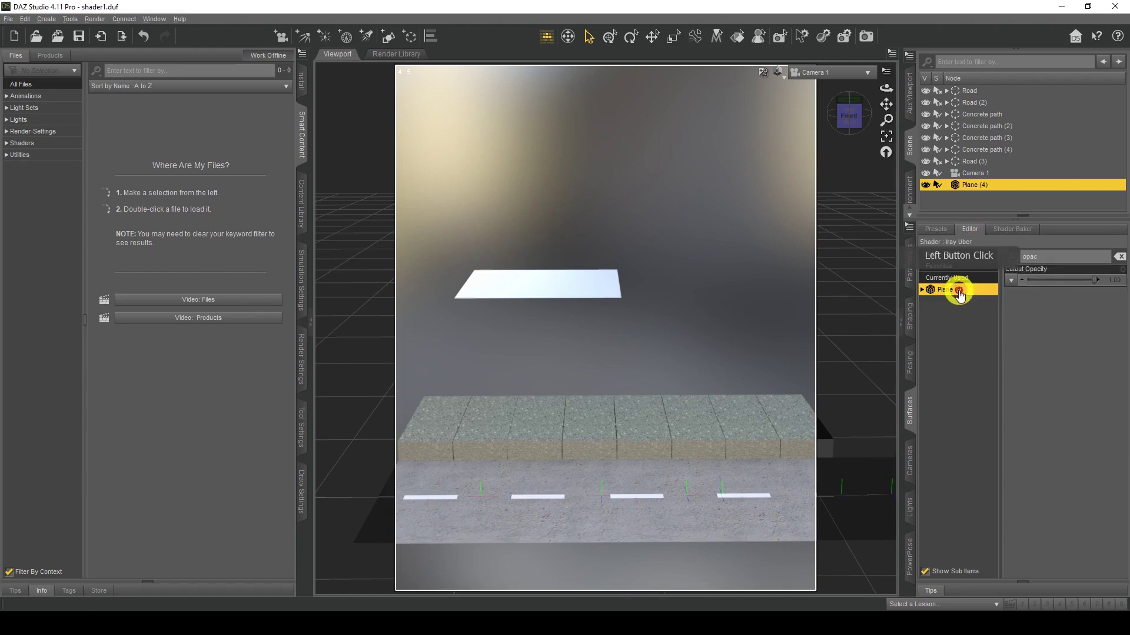
{"action": "left_click", "coordinate": [936, 229]}
{"action": "left_click", "coordinate": [944, 267]}
{"action": "left_click", "coordinate": [935, 305]}
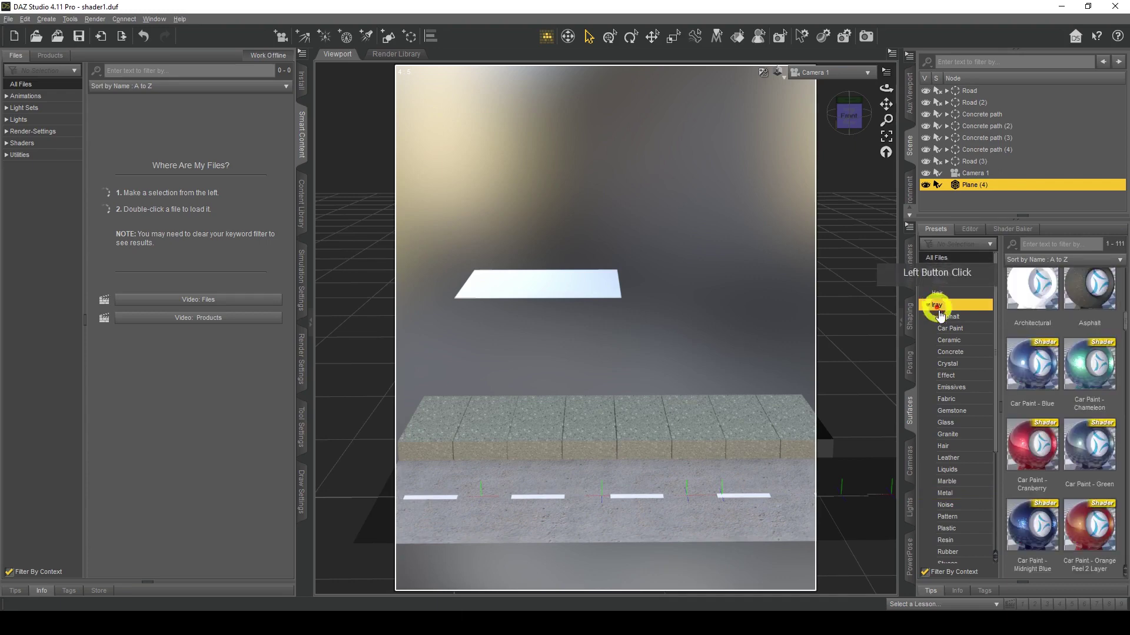
{"action": "left_click", "coordinate": [961, 353]}
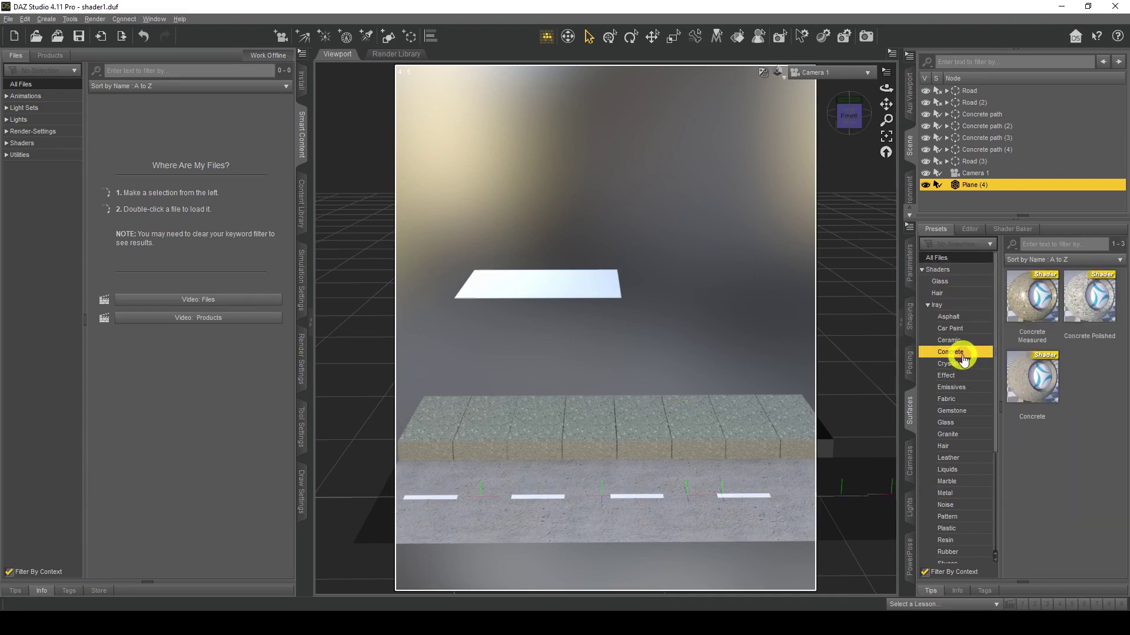
{"action": "double_click", "coordinate": [1045, 389]}
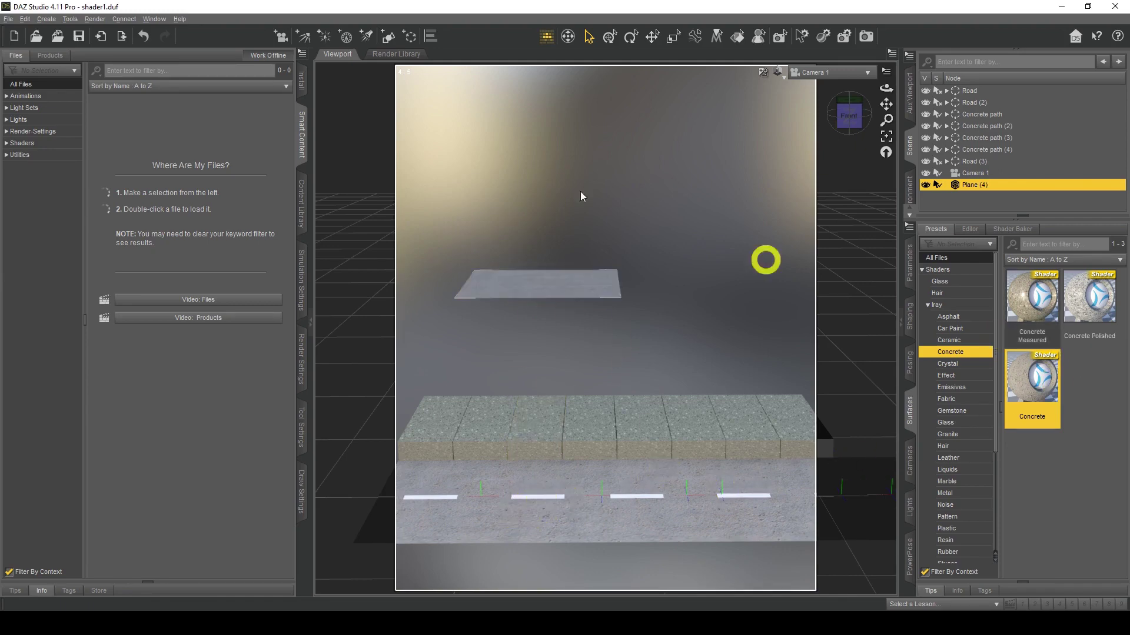
Create a new plane primitive, Plane (5), with size 1
{"action": "left_click", "coordinate": [50, 20]}
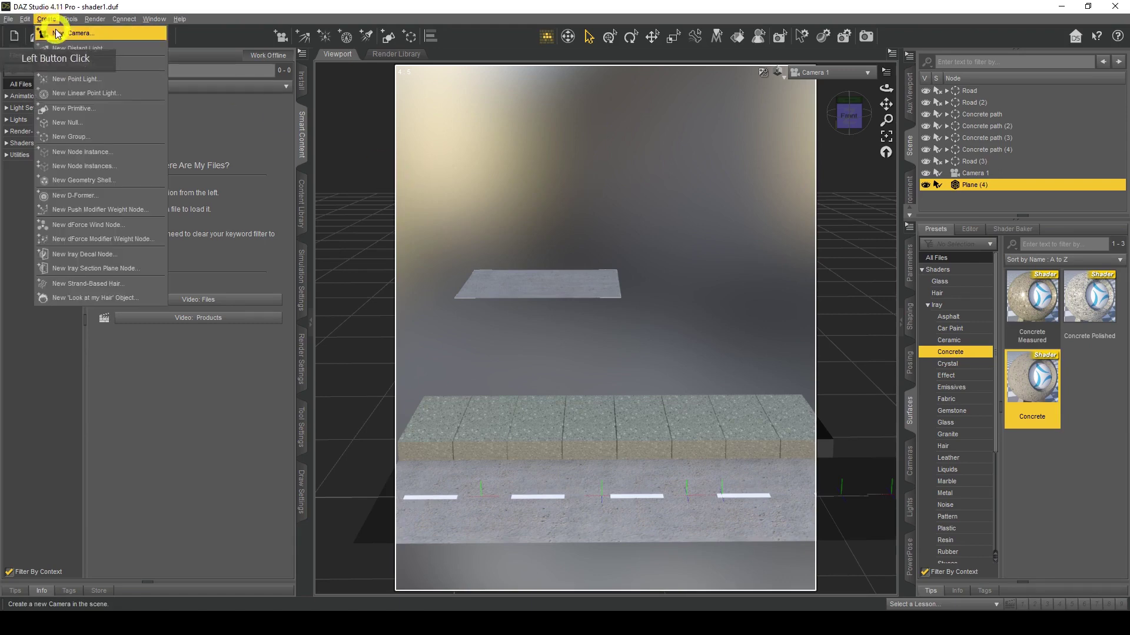
{"action": "left_click", "coordinate": [72, 108]}
{"action": "left_click", "coordinate": [559, 261]}
{"action": "left_click_drag", "start_coordinate": [582, 341], "coordinate": [646, 346]}
{"action": "type", "text": "1"}
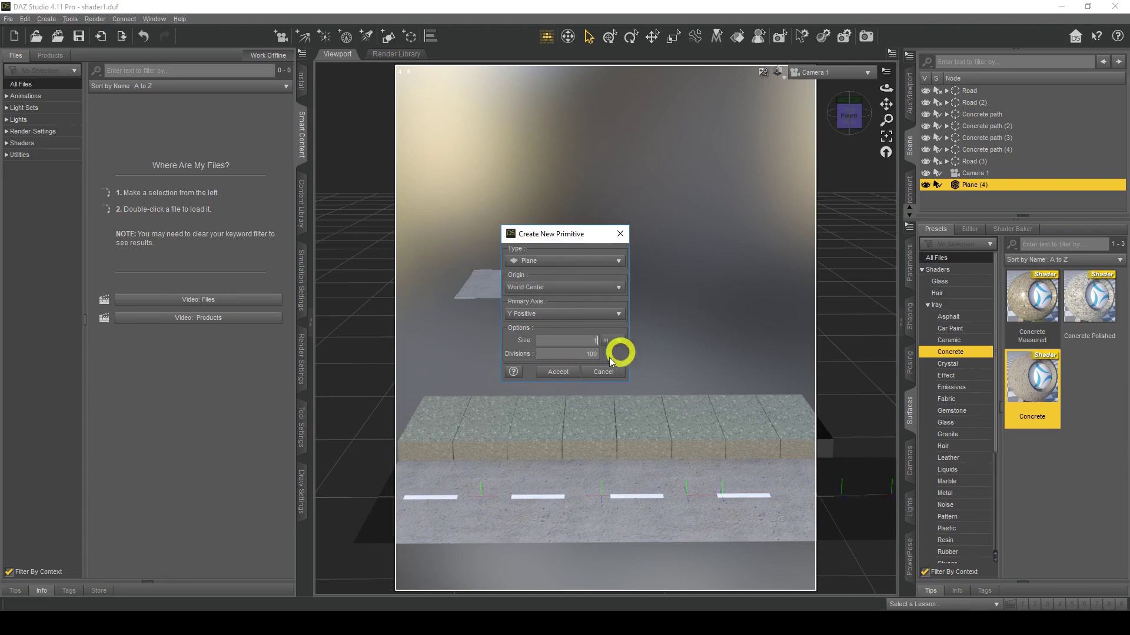
{"action": "left_click", "coordinate": [556, 372]}
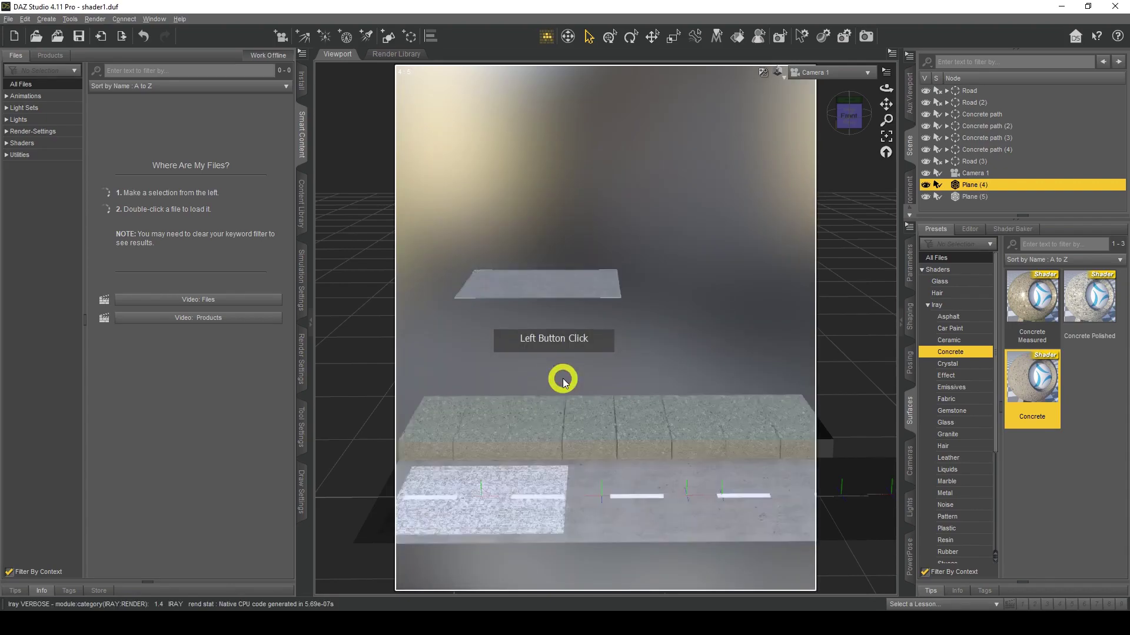
Move Plane (5) to Z -707.21 and scale it to 38.3%
{"action": "left_click", "coordinate": [971, 197]}
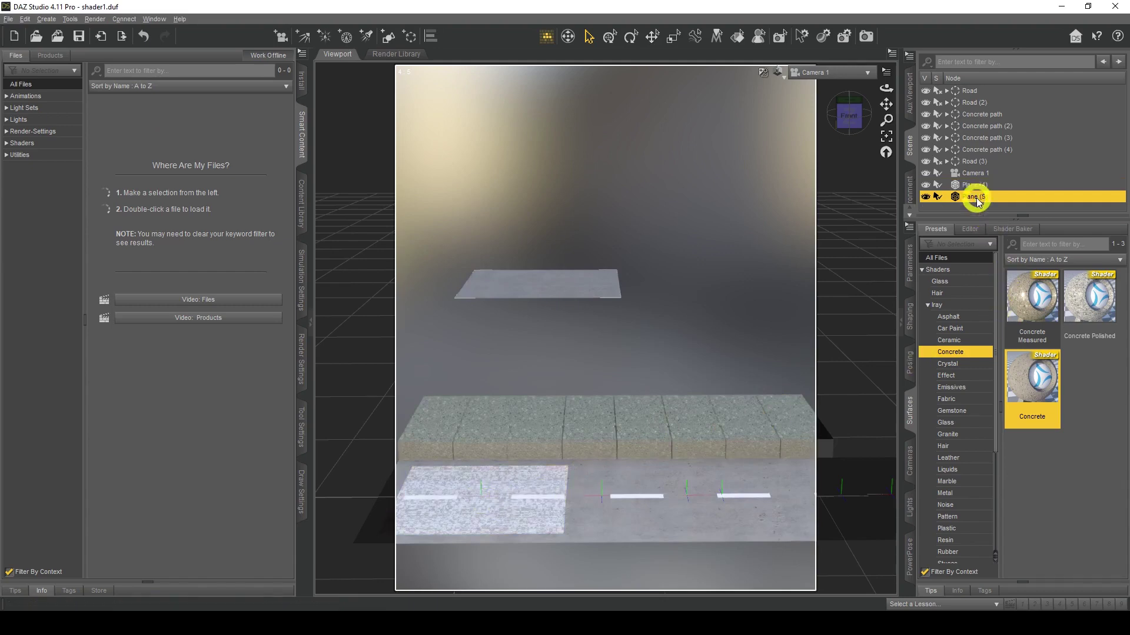
{"action": "left_click", "coordinate": [910, 272]}
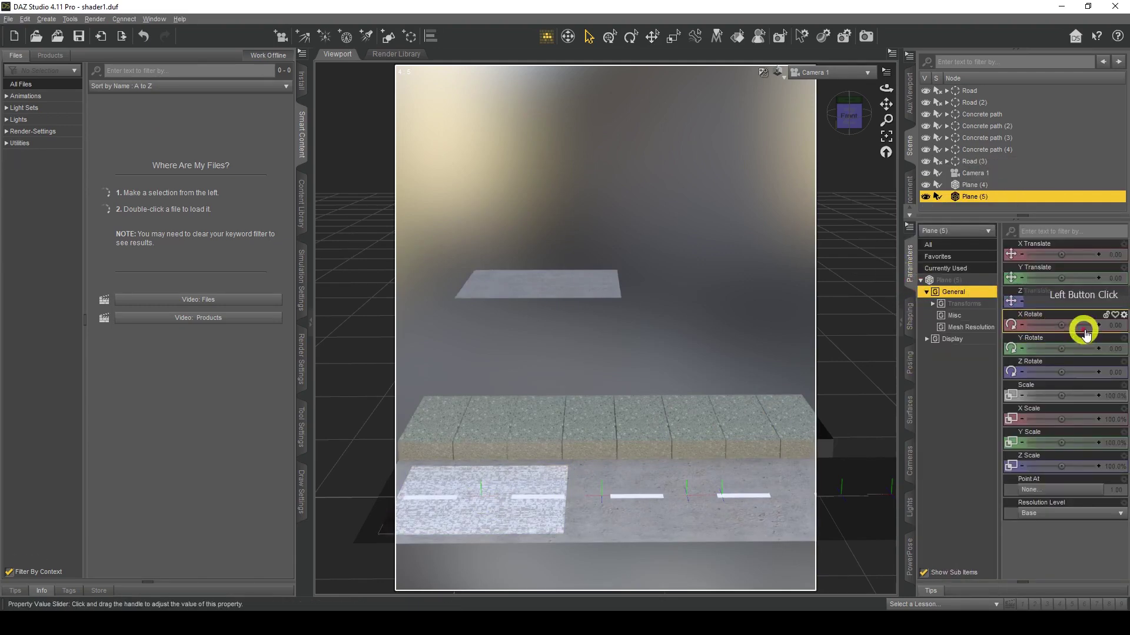
{"action": "mouse_move", "coordinate": [1063, 301]}
{"action": "left_mouse_down"}
{"action": "mouse_move", "coordinate": [902, 302]}
{"action": "mouse_move", "coordinate": [1062, 301]}
{"action": "left_mouse_up"}
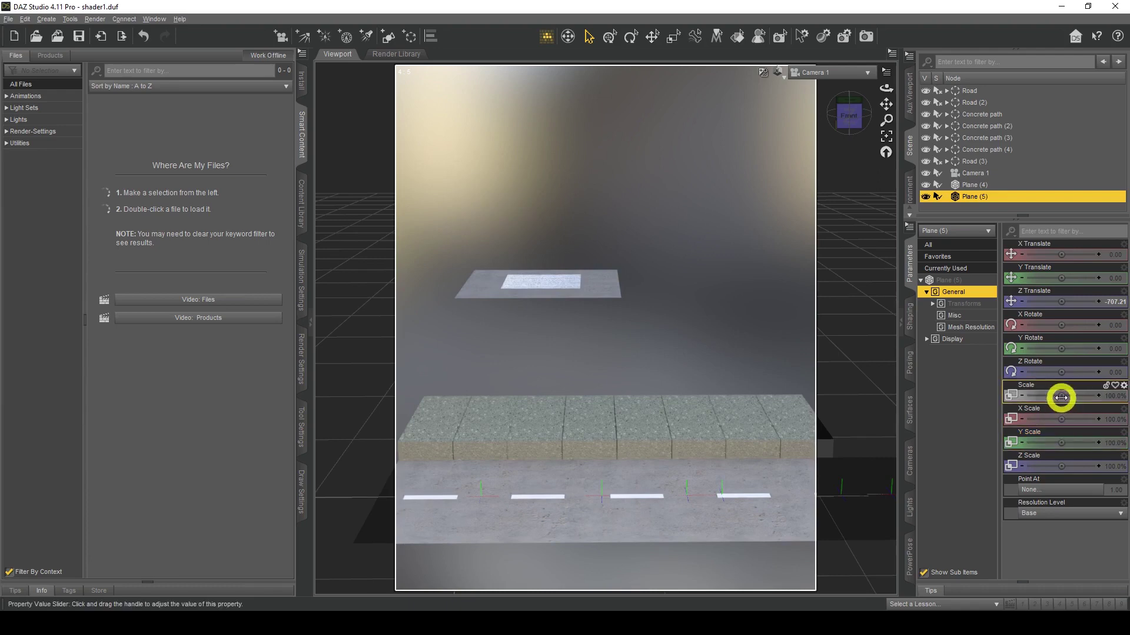
{"action": "mouse_move", "coordinate": [1061, 397]}
{"action": "left_mouse_down"}
{"action": "mouse_move", "coordinate": [1041, 396]}
{"action": "mouse_move", "coordinate": [1062, 396]}
{"action": "left_mouse_up"}
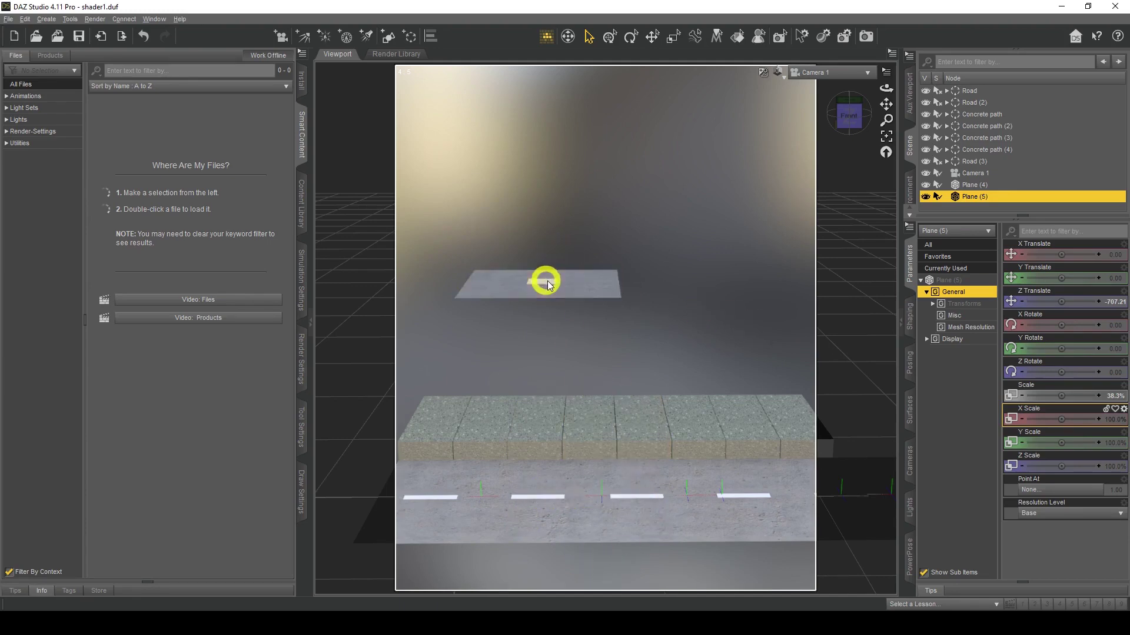
Apply the Iray Ceramic Porcelain shader to Plane (5)'s surface
{"action": "left_click", "coordinate": [913, 412]}
{"action": "left_click", "coordinate": [969, 235]}
{"action": "left_click", "coordinate": [953, 292]}
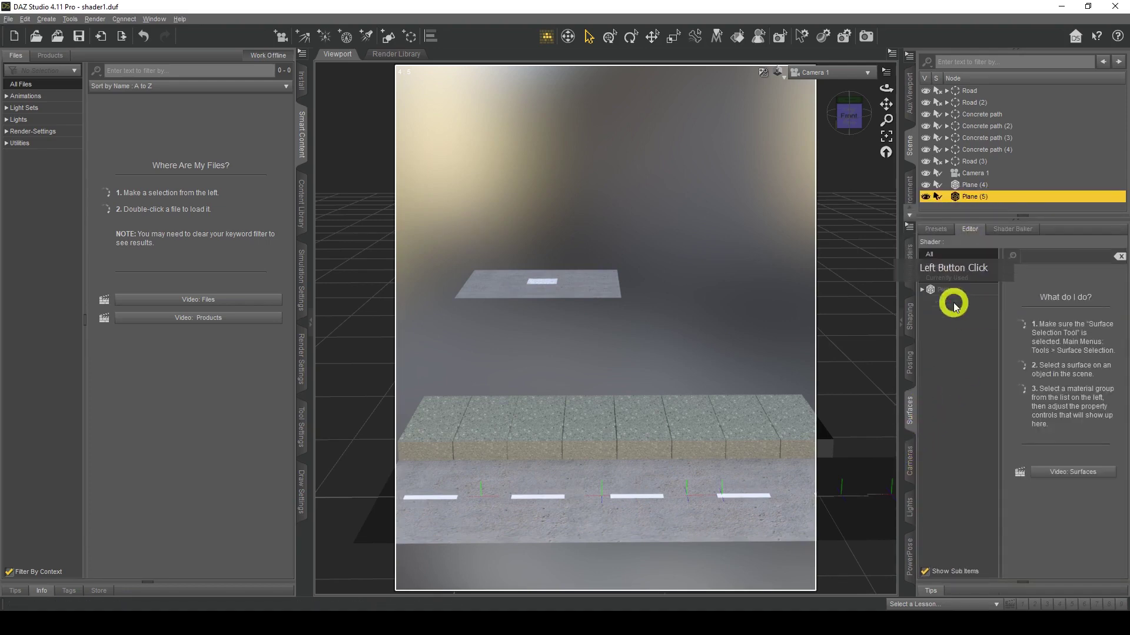
{"action": "left_click", "coordinate": [936, 230]}
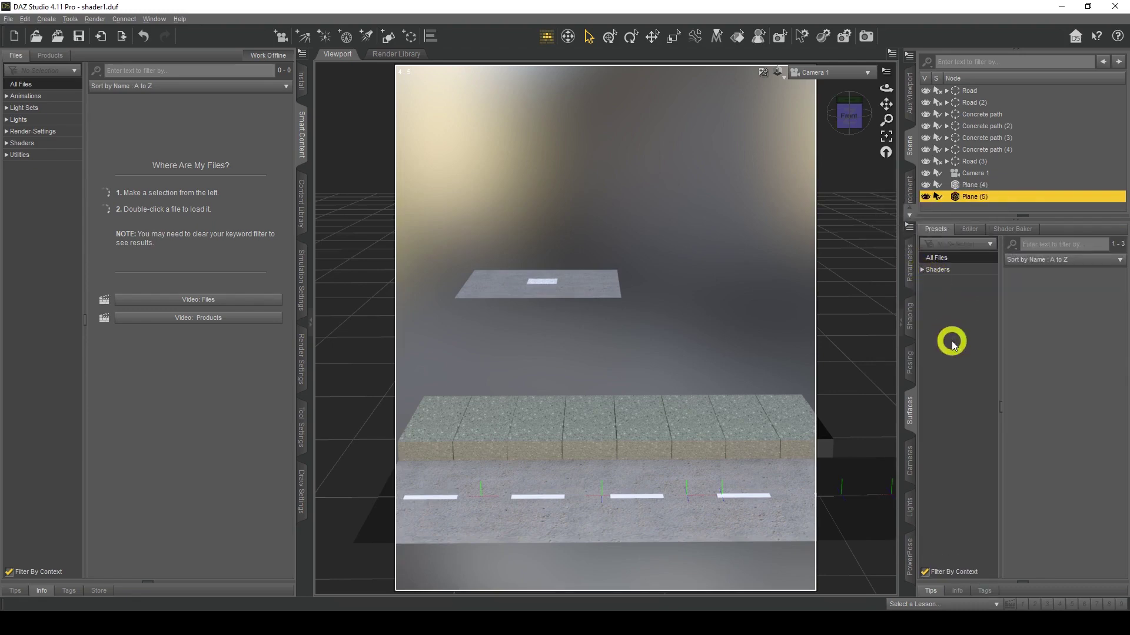
{"action": "left_click", "coordinate": [922, 270]}
{"action": "left_click", "coordinate": [928, 305]}
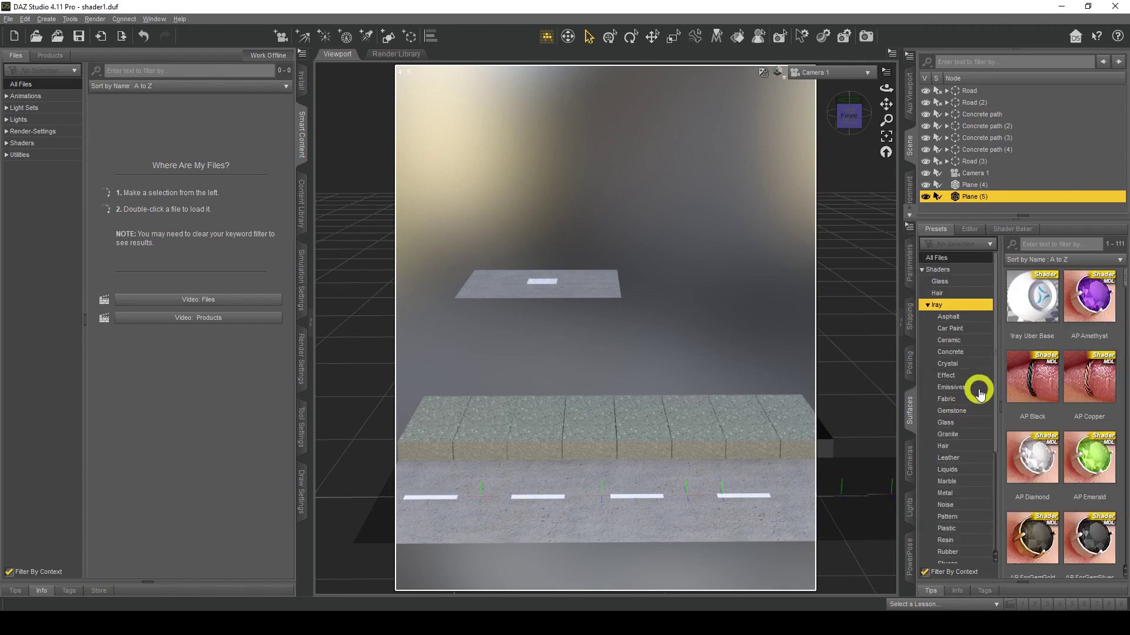
{"action": "scroll", "coordinate": [977, 353], "scroll_direction": "down", "scroll_amount": 1}
{"action": "left_click", "coordinate": [974, 307]}
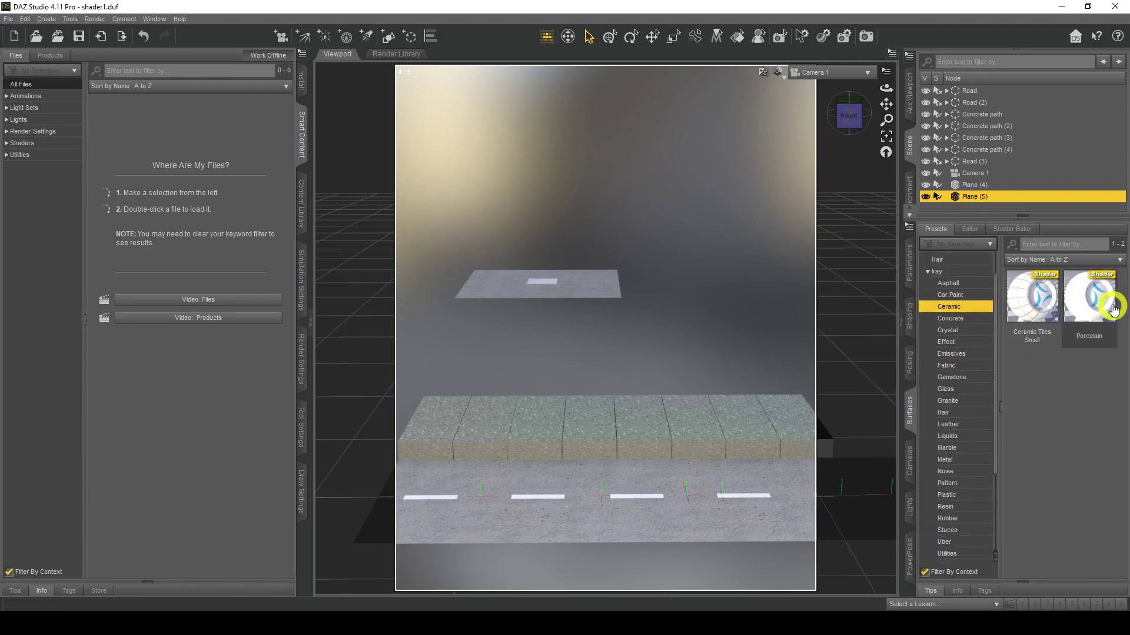
{"action": "double_click", "coordinate": [1089, 301]}
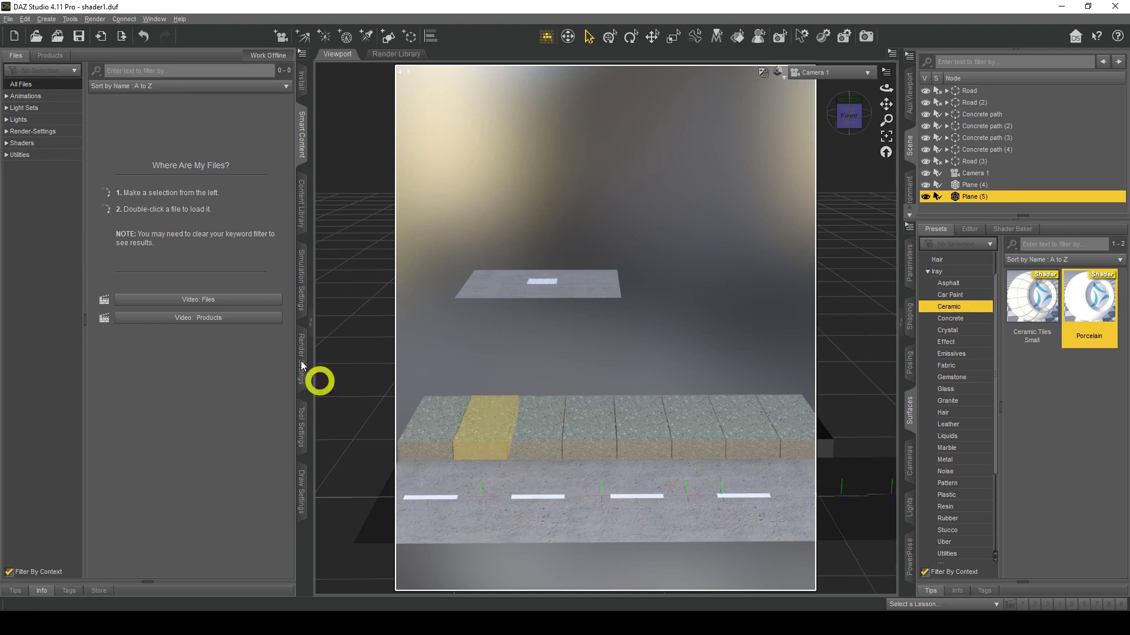
{"action": "left_click", "coordinate": [47, 20]}
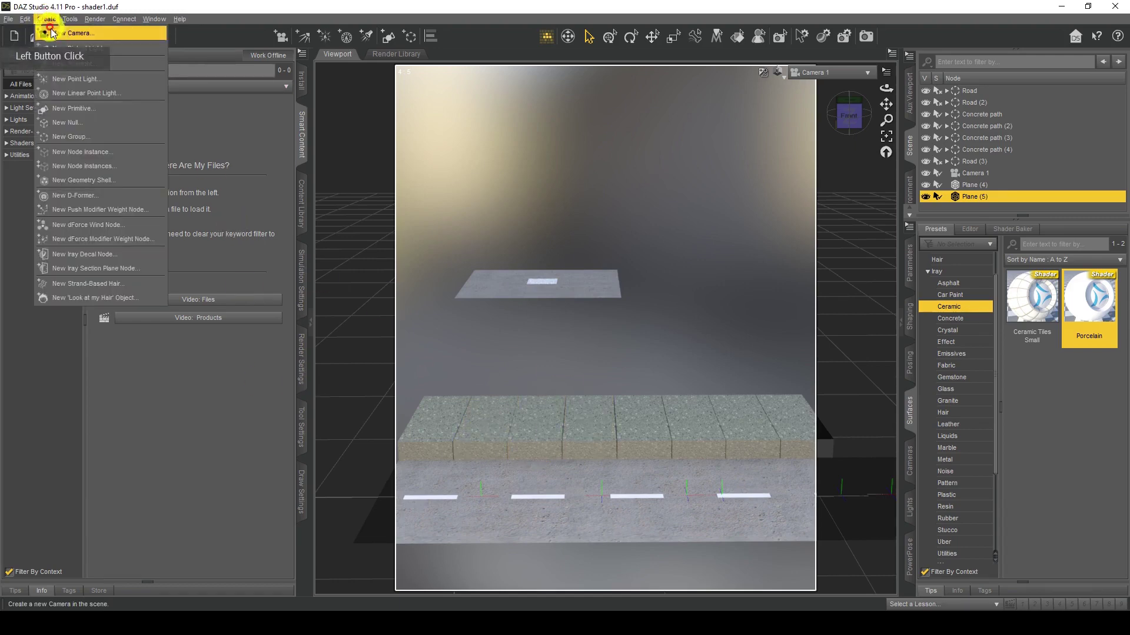
Create a new Cube primitive with a size of 5 m
{"action": "left_click", "coordinate": [68, 110]}
{"action": "left_click", "coordinate": [536, 264]}
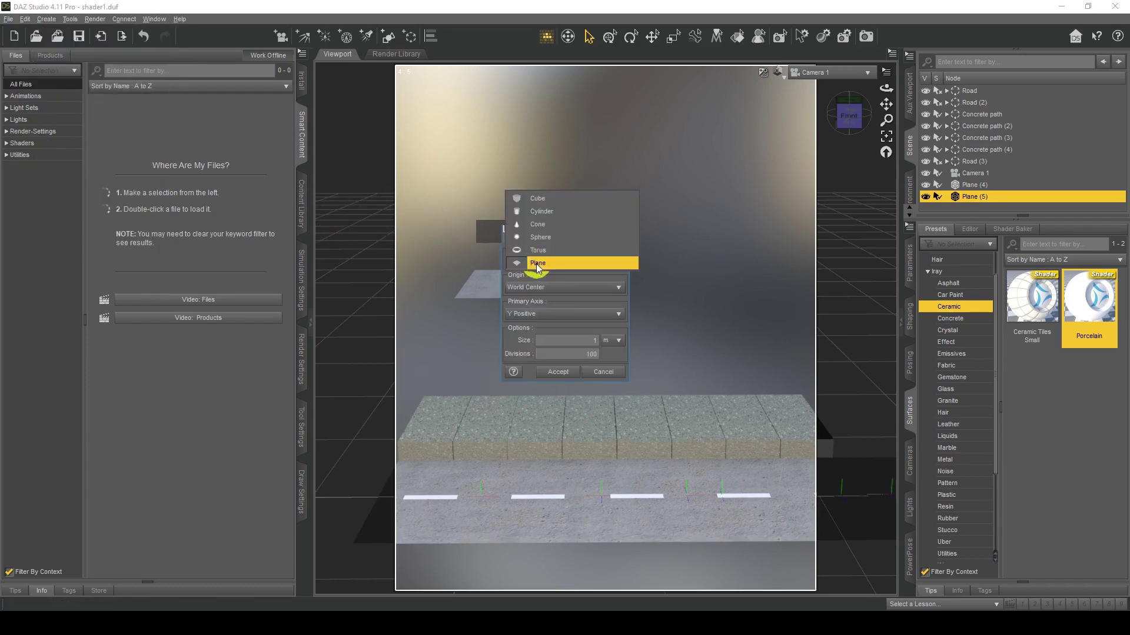
{"action": "left_click", "coordinate": [556, 199]}
{"action": "left_click_drag", "start_coordinate": [561, 344], "coordinate": [600, 344]}
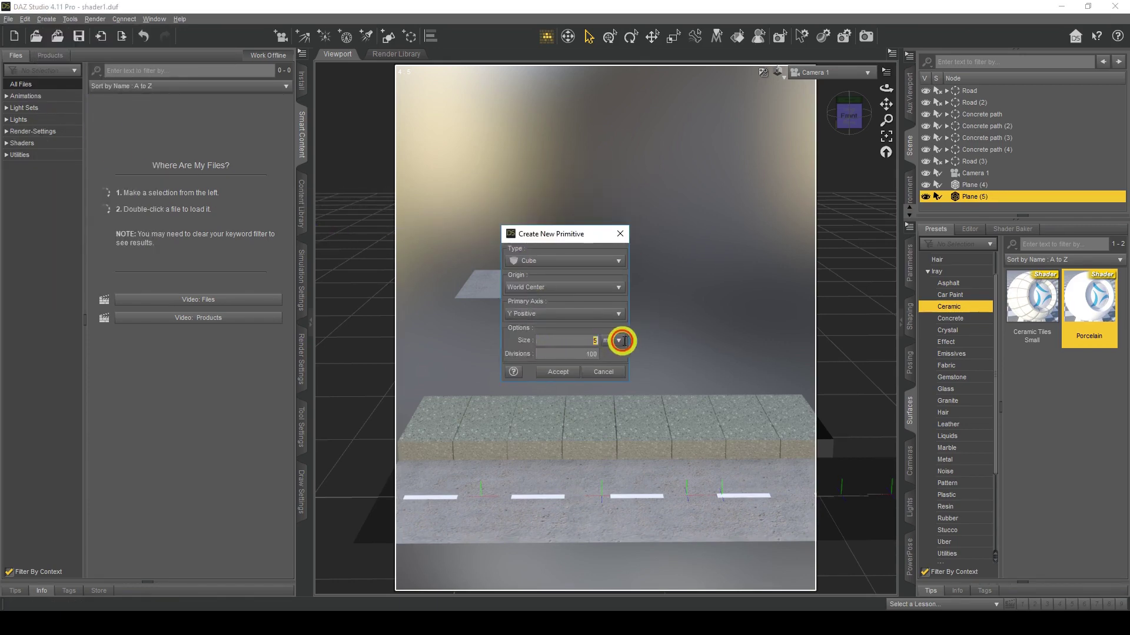
{"action": "left_click", "coordinate": [624, 341]}
{"action": "left_click", "coordinate": [559, 374]}
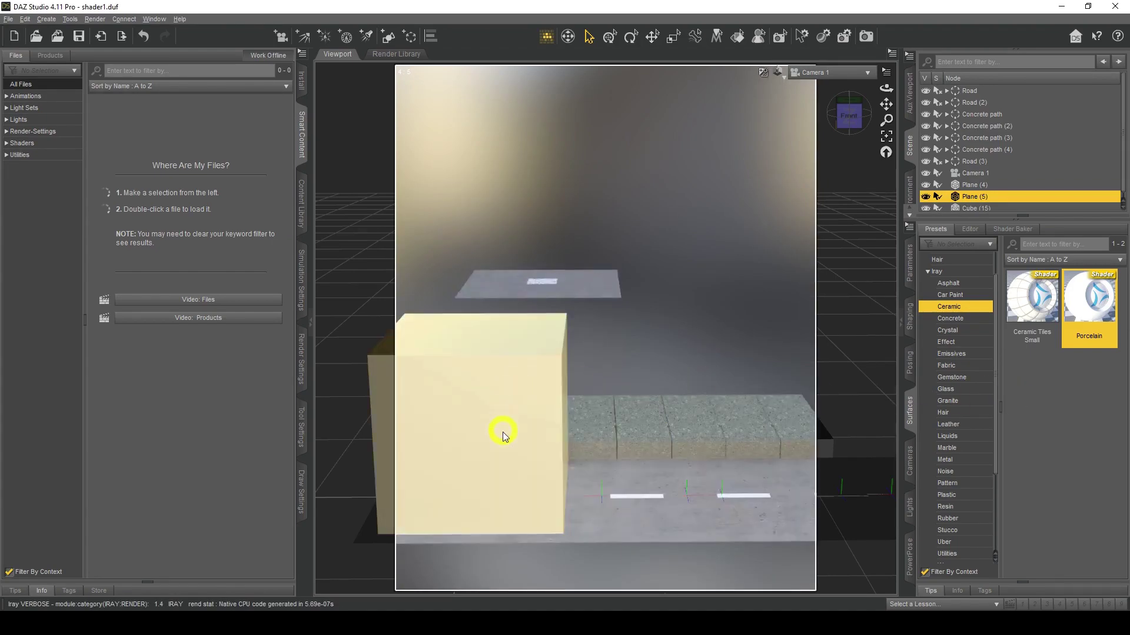
Flatten Cube (15) to a Y Scale of 10.5% in Parameters
{"action": "left_click", "coordinate": [909, 259]}
{"action": "left_click", "coordinate": [1042, 207]}
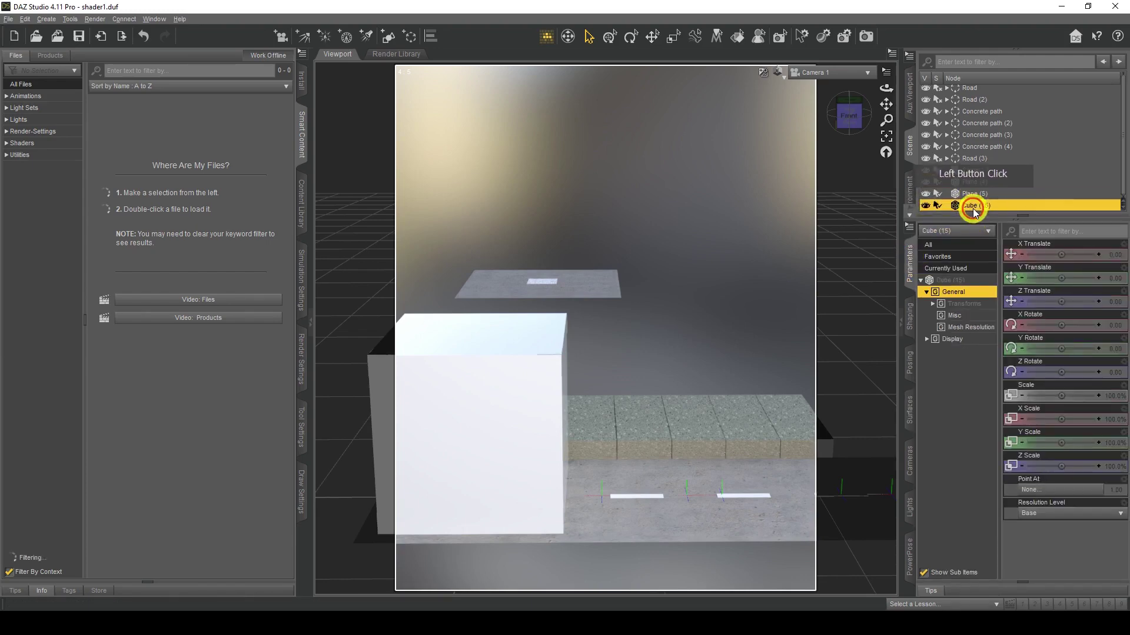
{"action": "mouse_move", "coordinate": [1062, 442]}
{"action": "left_mouse_down"}
{"action": "mouse_move", "coordinate": [1024, 442]}
{"action": "mouse_move", "coordinate": [1061, 442]}
{"action": "left_mouse_up"}
{"action": "left_click", "coordinate": [480, 532]}
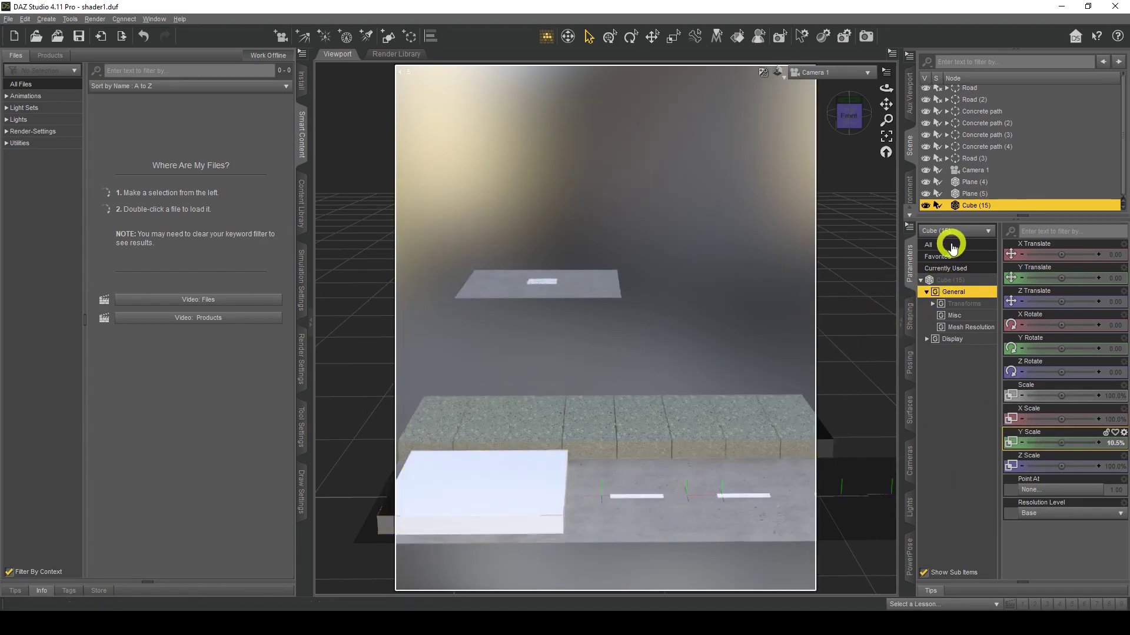
Select Cube (15)'s surface in the Surfaces editor
{"action": "left_click", "coordinate": [911, 414]}
{"action": "left_click", "coordinate": [970, 230]}
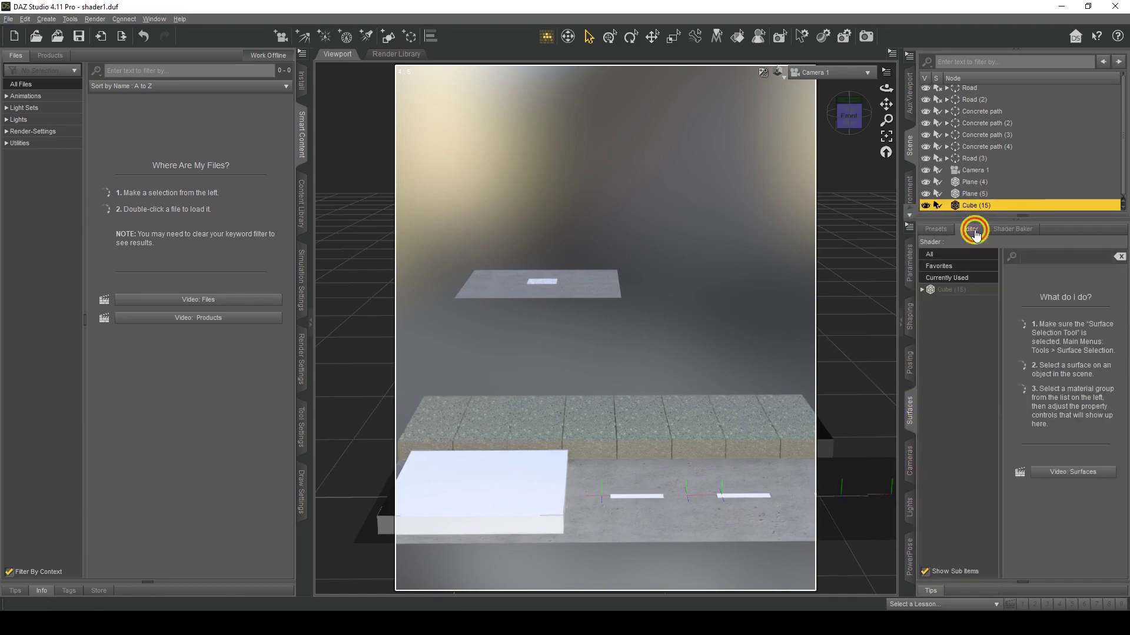
{"action": "left_click", "coordinate": [958, 290]}
Apply the Iray Concrete Measured shader preset to Cube (15), then hide the cube
{"action": "left_click", "coordinate": [934, 229]}
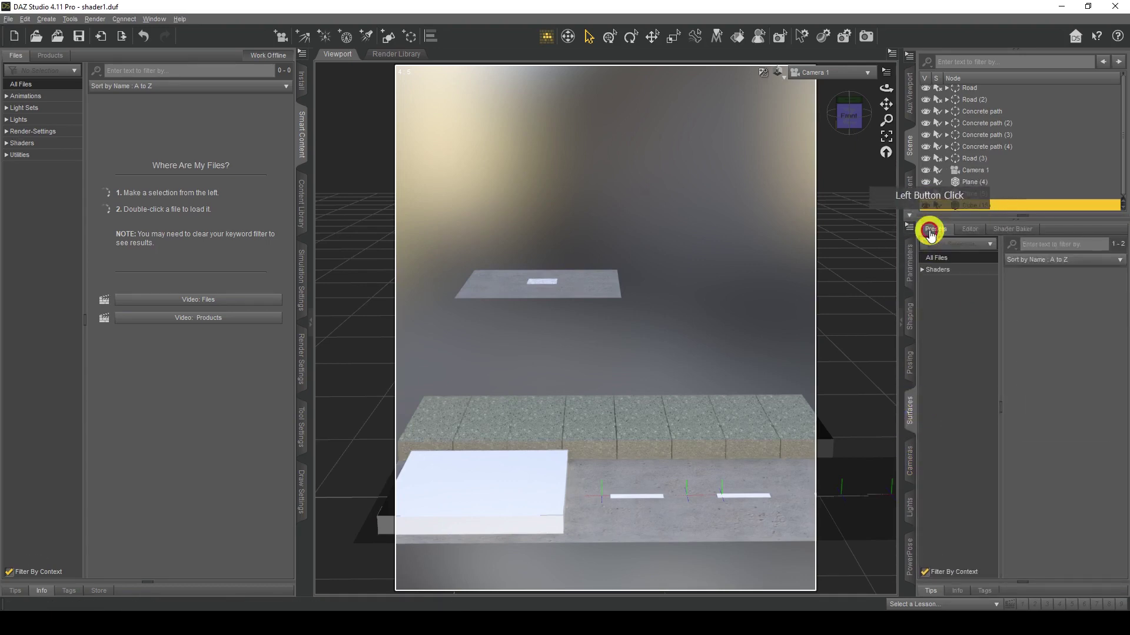
{"action": "left_click", "coordinate": [938, 259]}
{"action": "left_click", "coordinate": [941, 271]}
{"action": "left_click", "coordinate": [922, 269]}
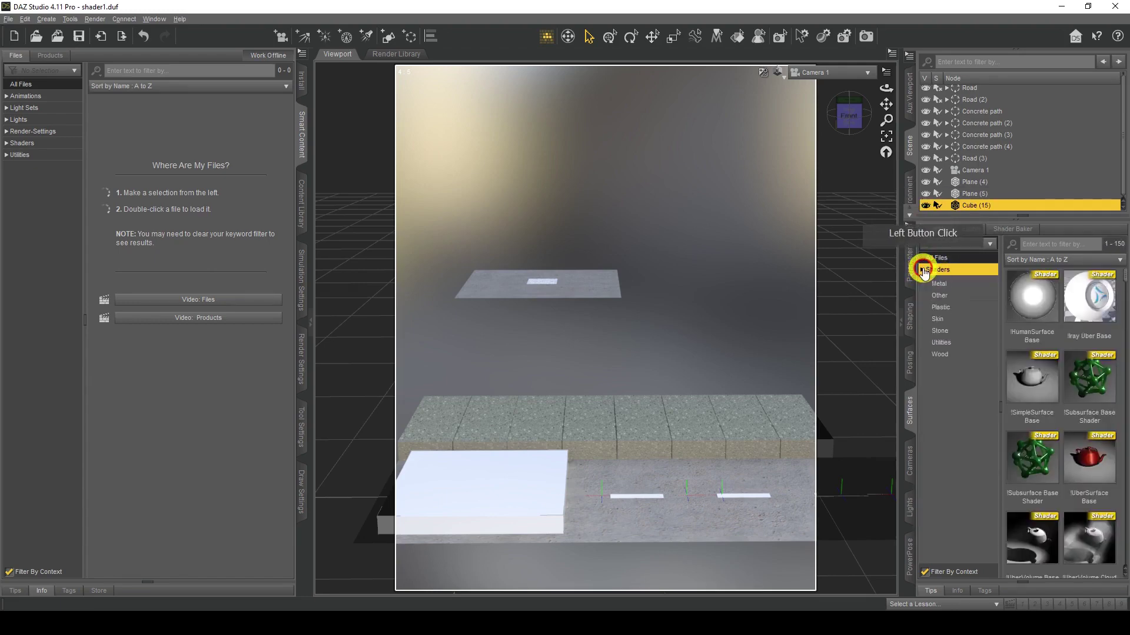
{"action": "left_click", "coordinate": [929, 306]}
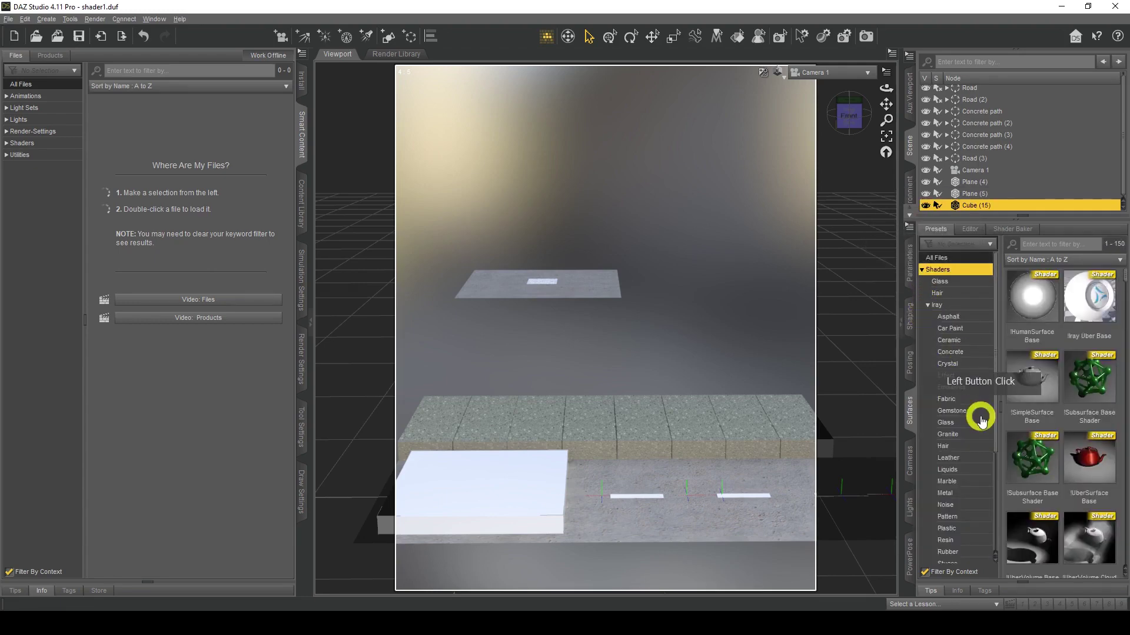
{"action": "left_click", "coordinate": [956, 352]}
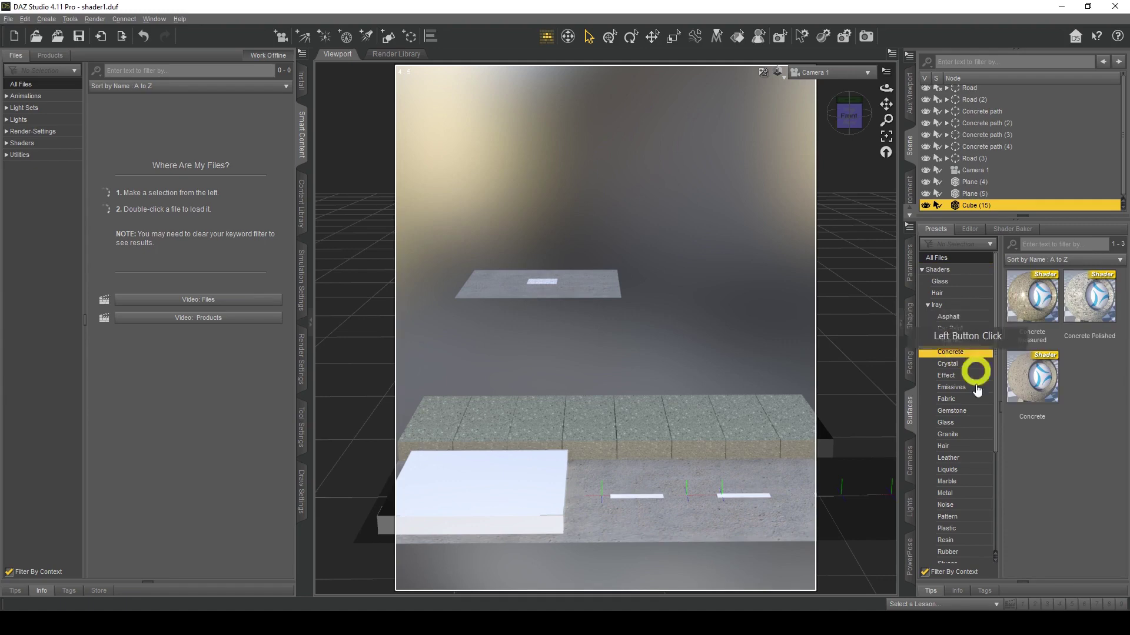
{"action": "double_click", "coordinate": [1041, 301]}
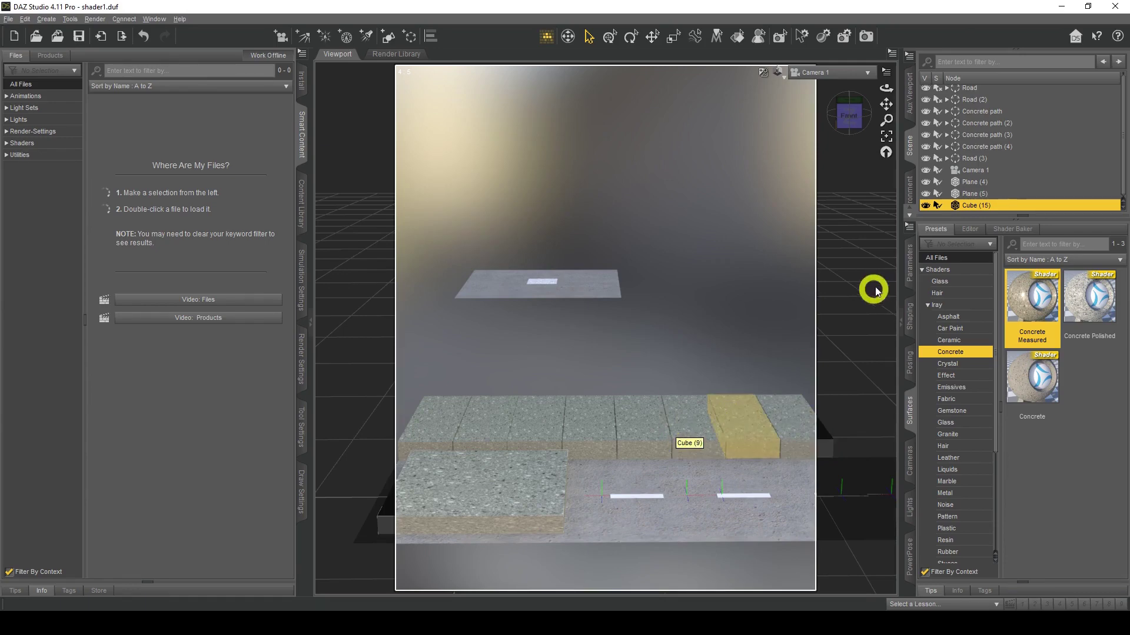
{"action": "left_click", "coordinate": [926, 206]}
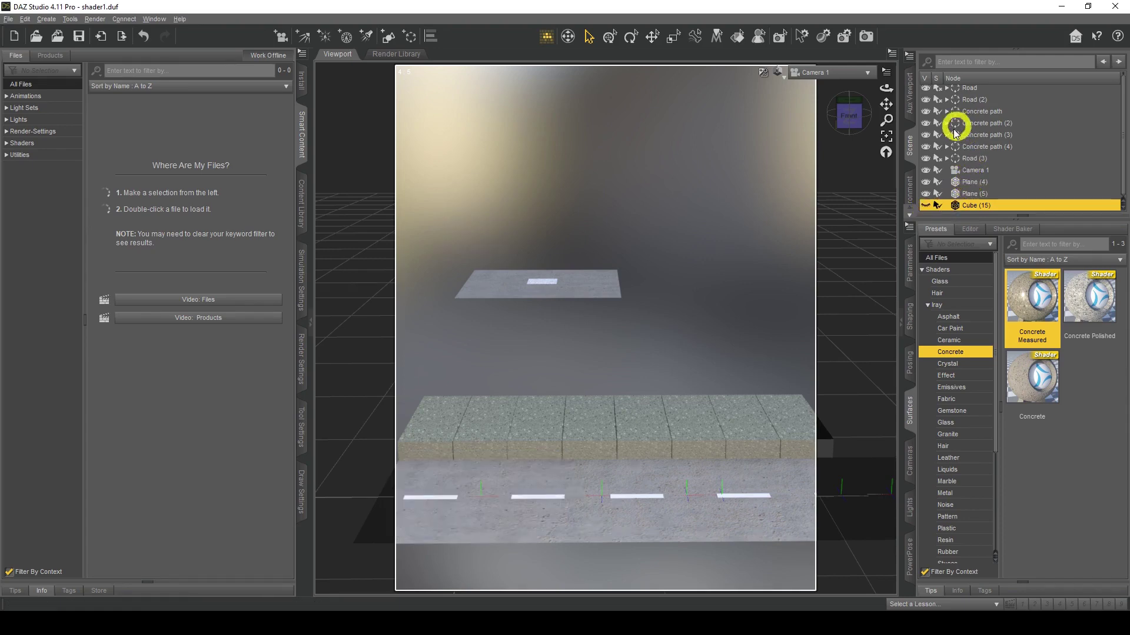
Select Plane (4) in the Scene pane, then open the Create menu
{"action": "scroll", "coordinate": [962, 140], "scroll_direction": "up", "scroll_amount": 1}
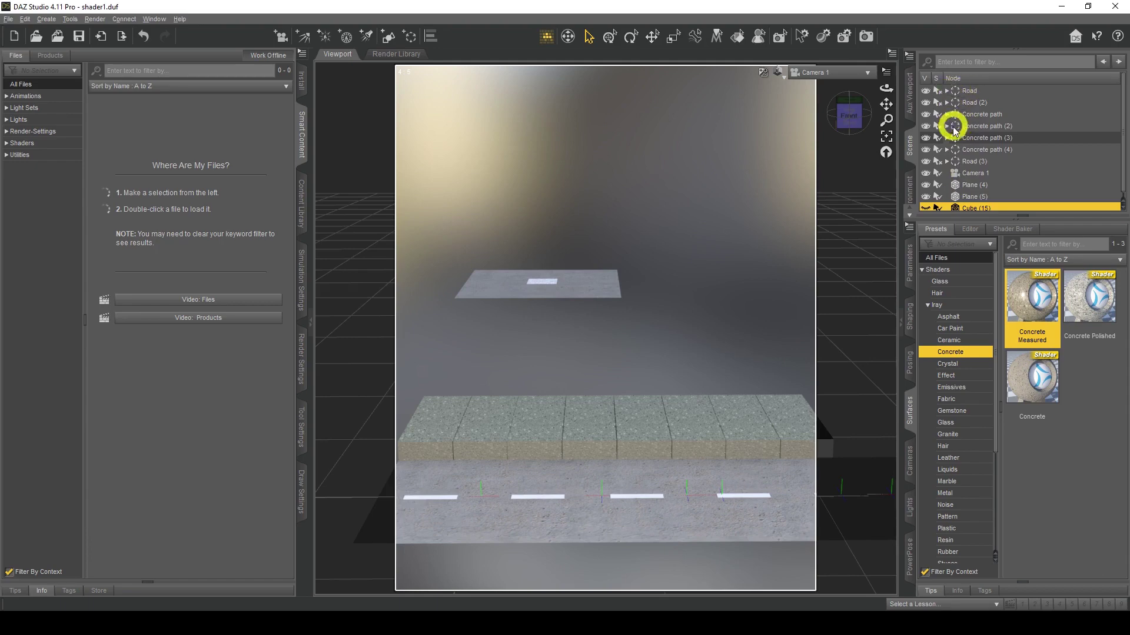
{"action": "scroll", "coordinate": [978, 195], "scroll_direction": "down", "scroll_amount": 1}
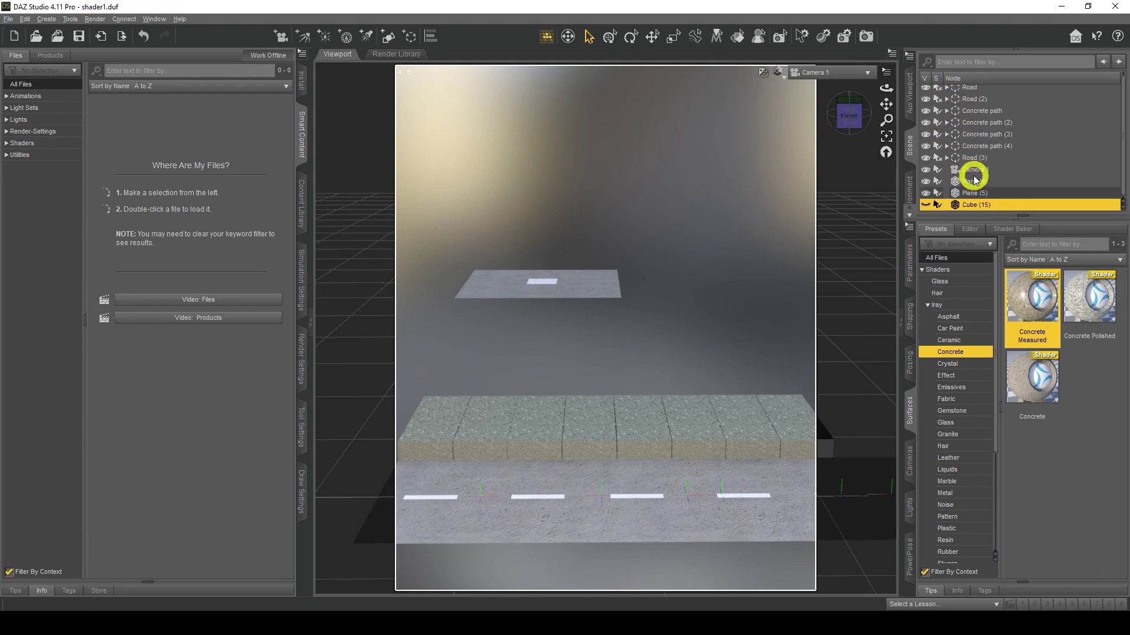
{"action": "left_click", "coordinate": [976, 182]}
{"action": "left_click", "coordinate": [975, 190]}
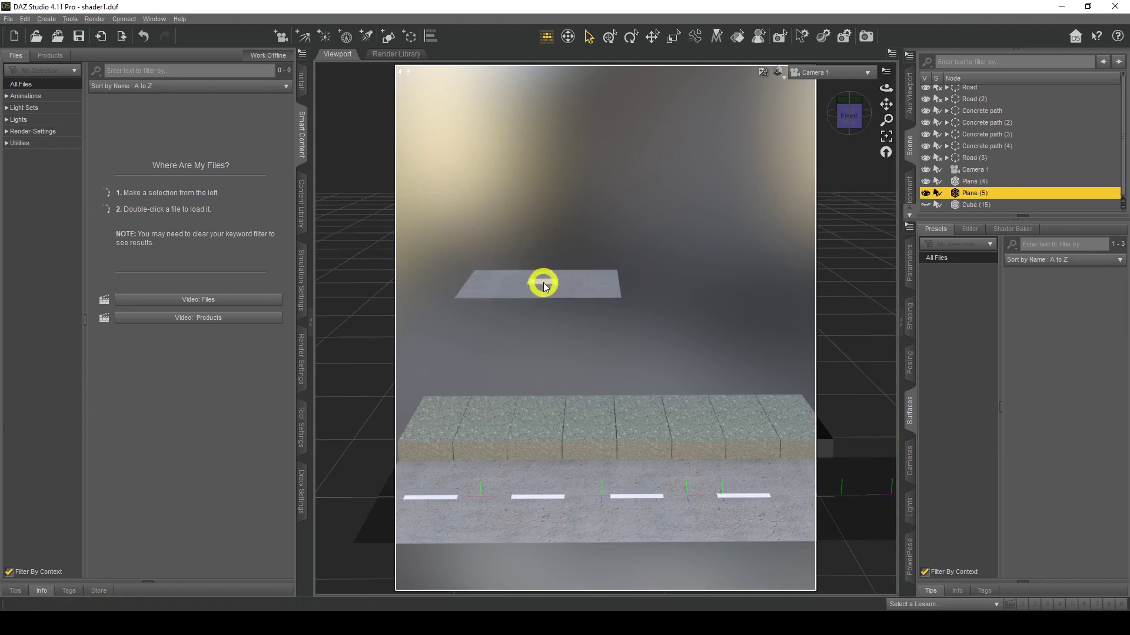
{"action": "left_click", "coordinate": [969, 195]}
{"action": "left_click", "coordinate": [969, 181]}
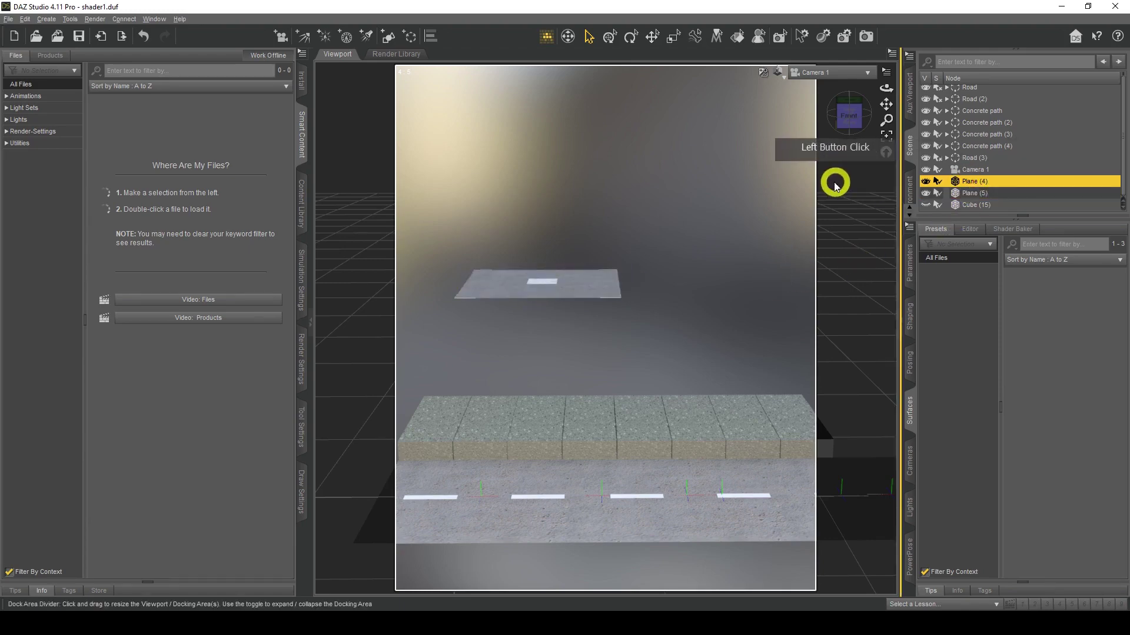
{"action": "left_click", "coordinate": [39, 19]}
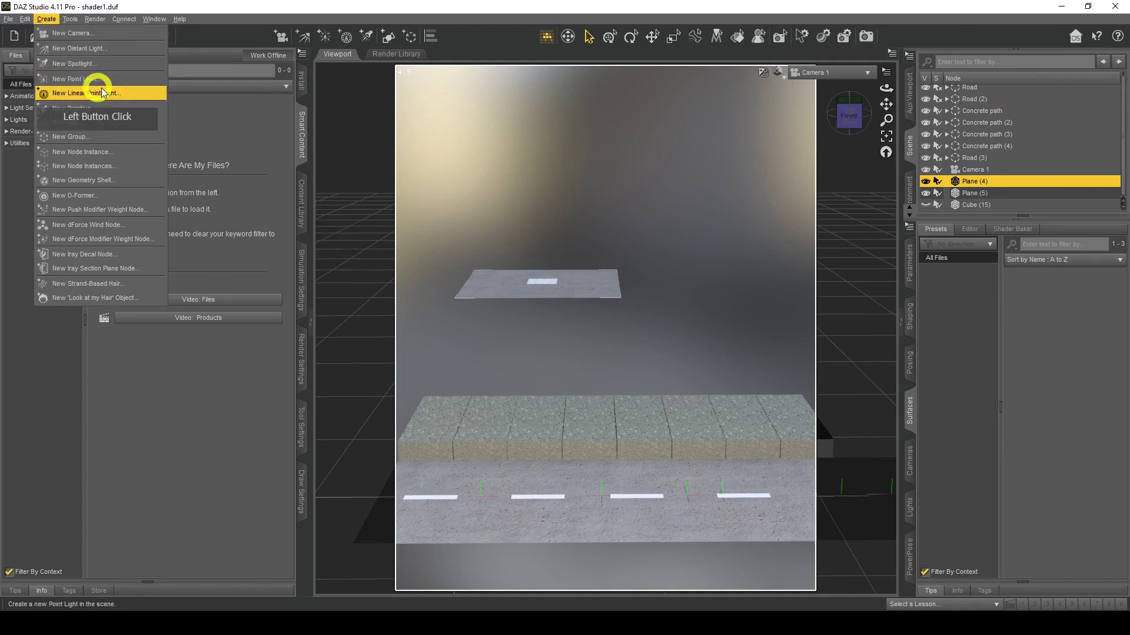
Create Group 3 around Plane (4) and drag Plane (5) into it
{"action": "left_click", "coordinate": [96, 135]}
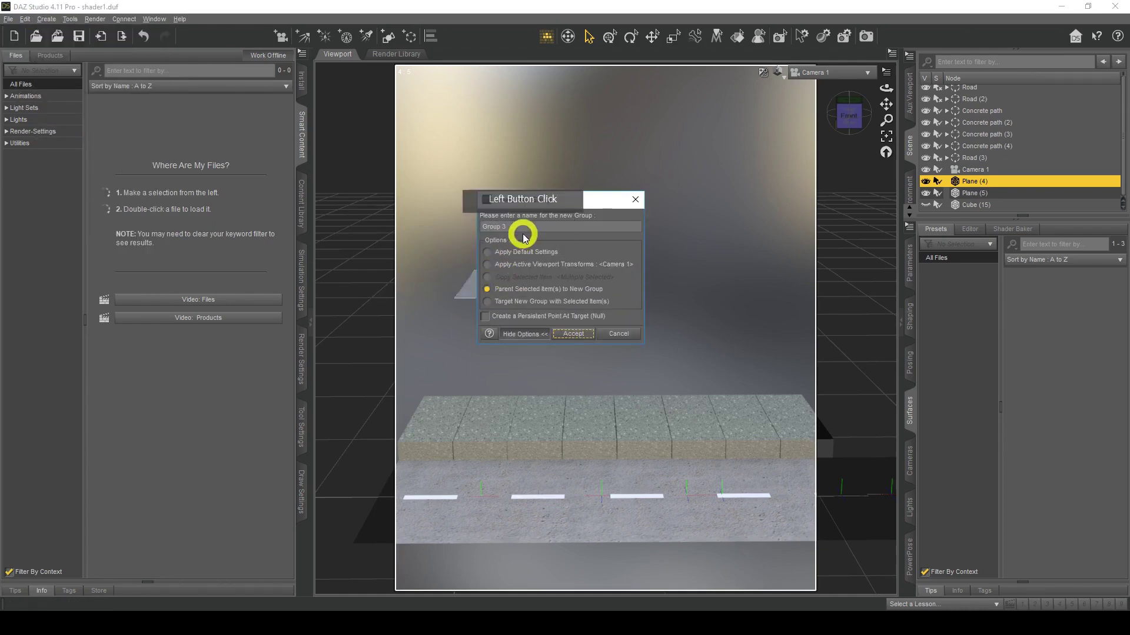
{"action": "left_click", "coordinate": [470, 229]}
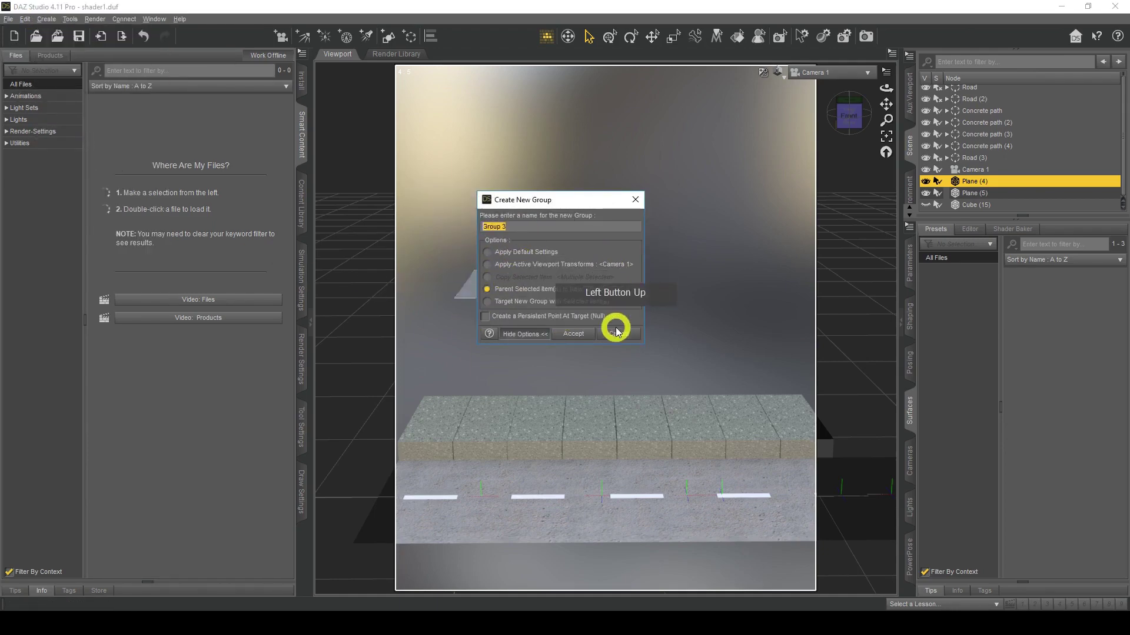
{"action": "left_click", "coordinate": [570, 334]}
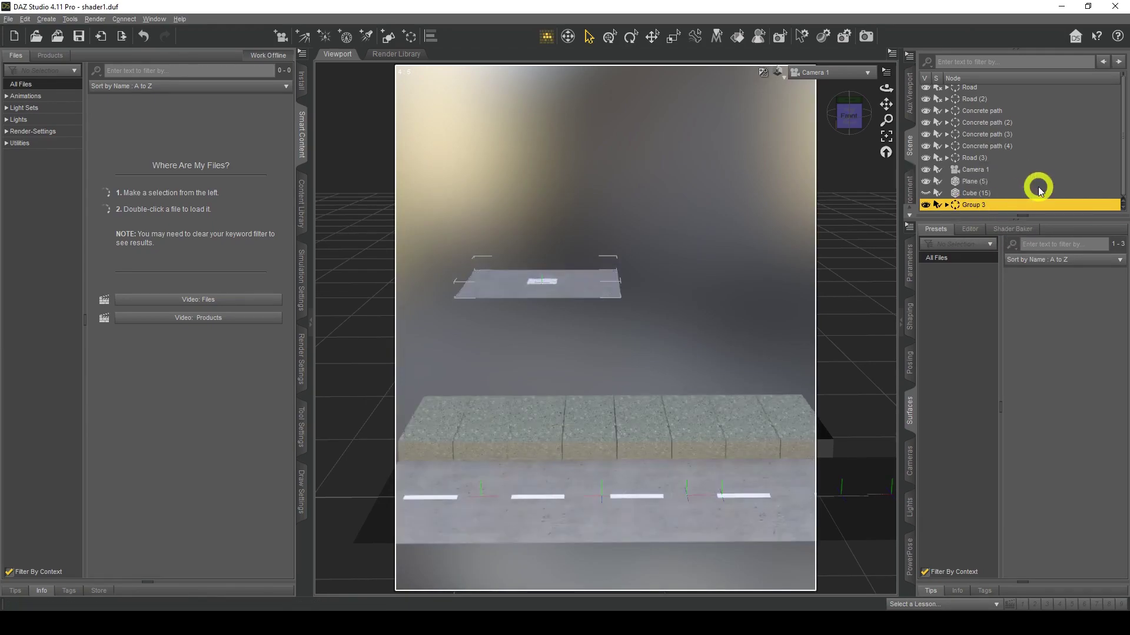
{"action": "left_click_drag", "start_coordinate": [970, 181], "coordinate": [971, 204]}
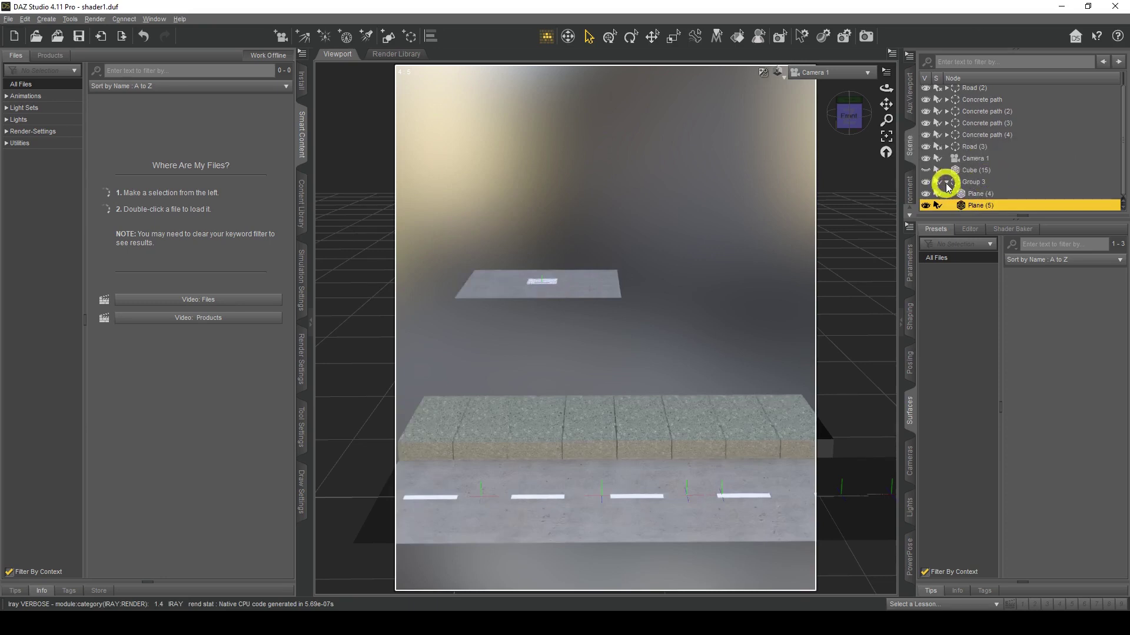
Check that both planes sit inside Group 3, then select the whole group
{"action": "left_click", "coordinate": [947, 183]}
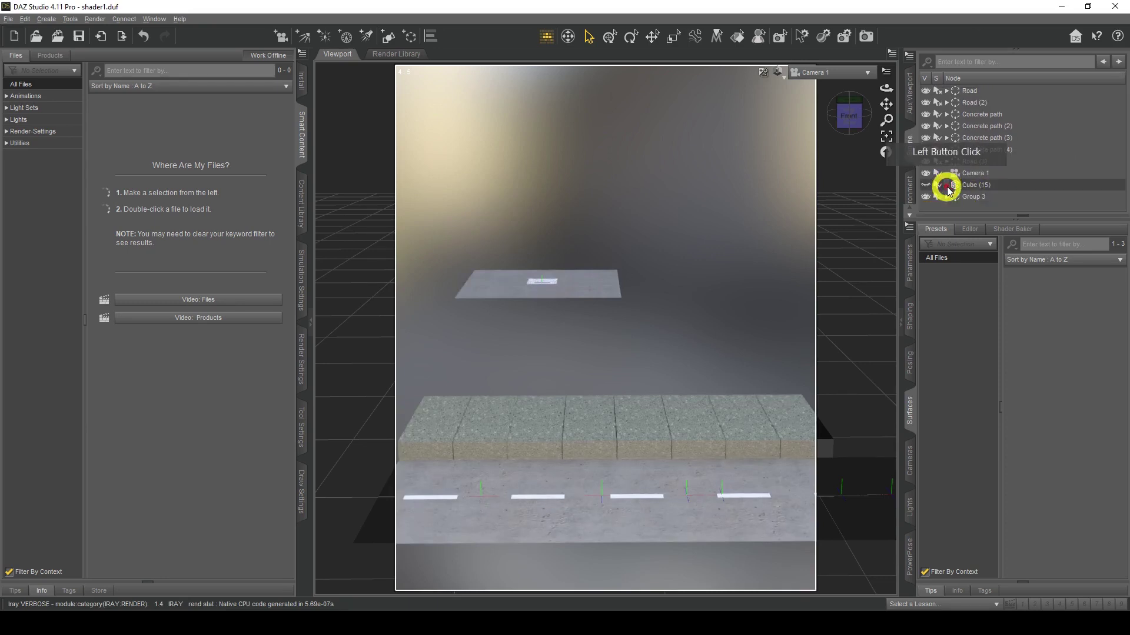
{"action": "left_click", "coordinate": [958, 195]}
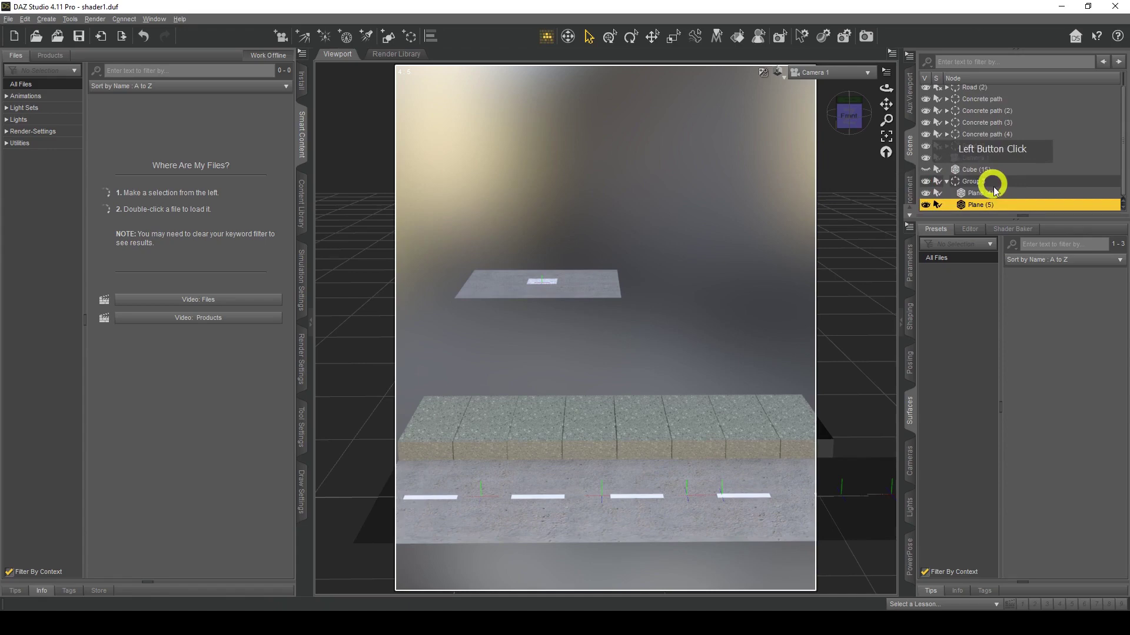
{"action": "left_click", "coordinate": [978, 192]}
{"action": "left_click", "coordinate": [593, 296]}
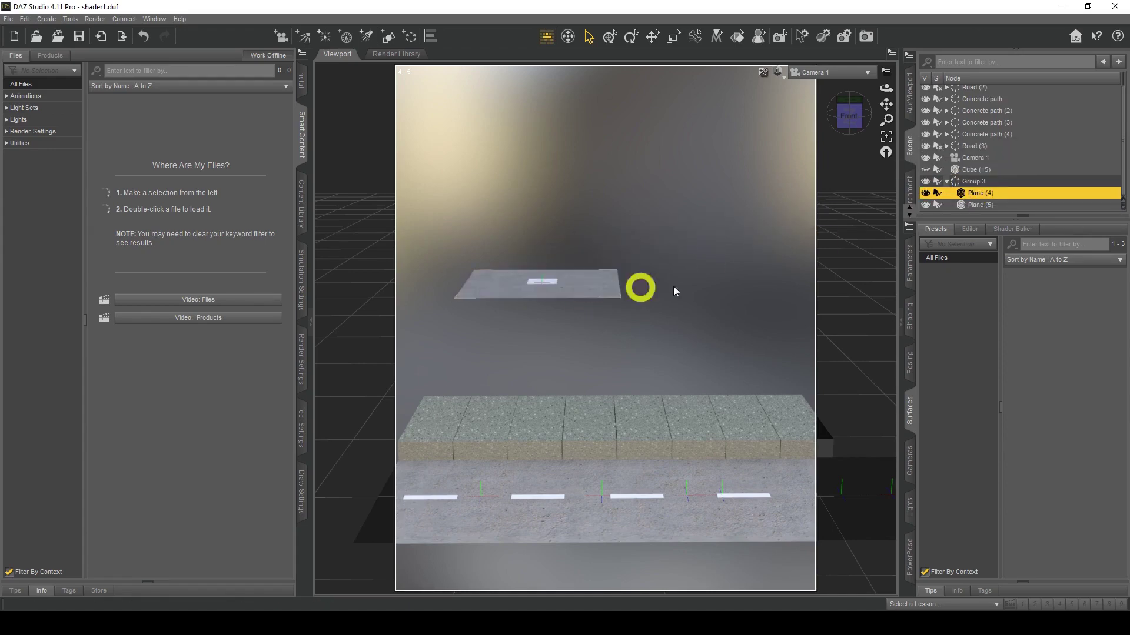
{"action": "left_click", "coordinate": [953, 205]}
{"action": "left_click", "coordinate": [542, 285]}
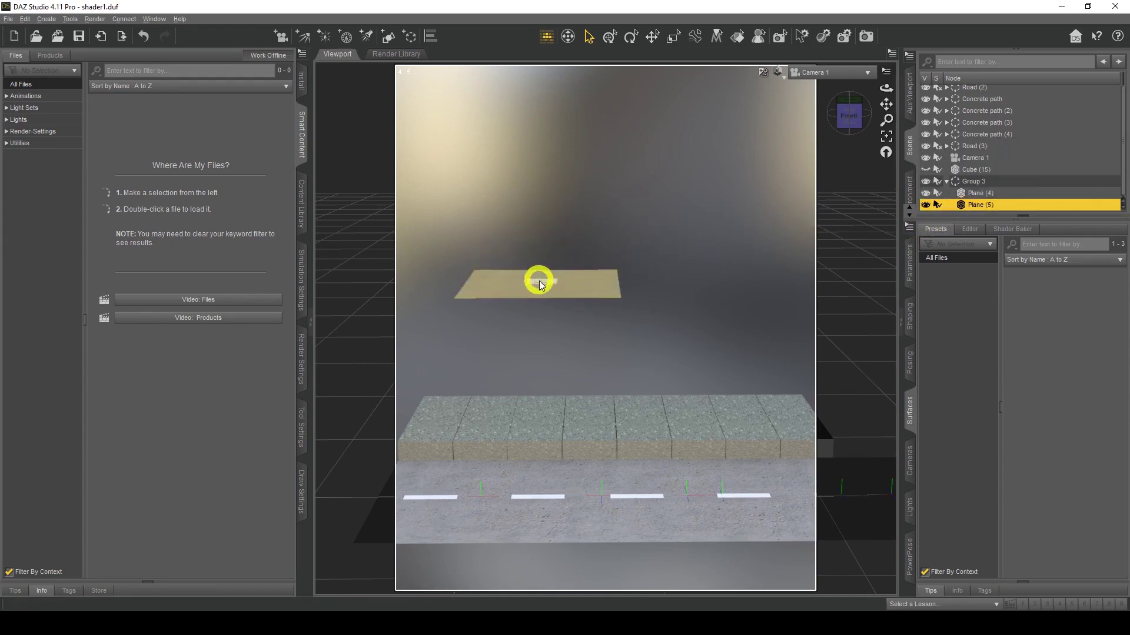
{"action": "left_click", "coordinate": [985, 183]}
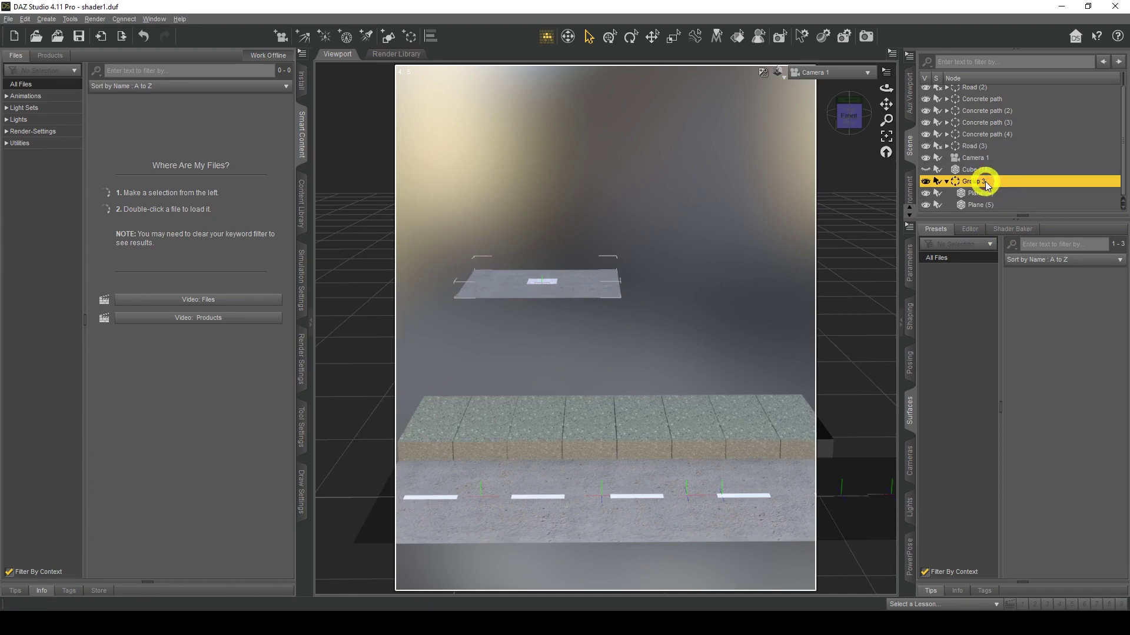
{"action": "left_click", "coordinate": [946, 181]}
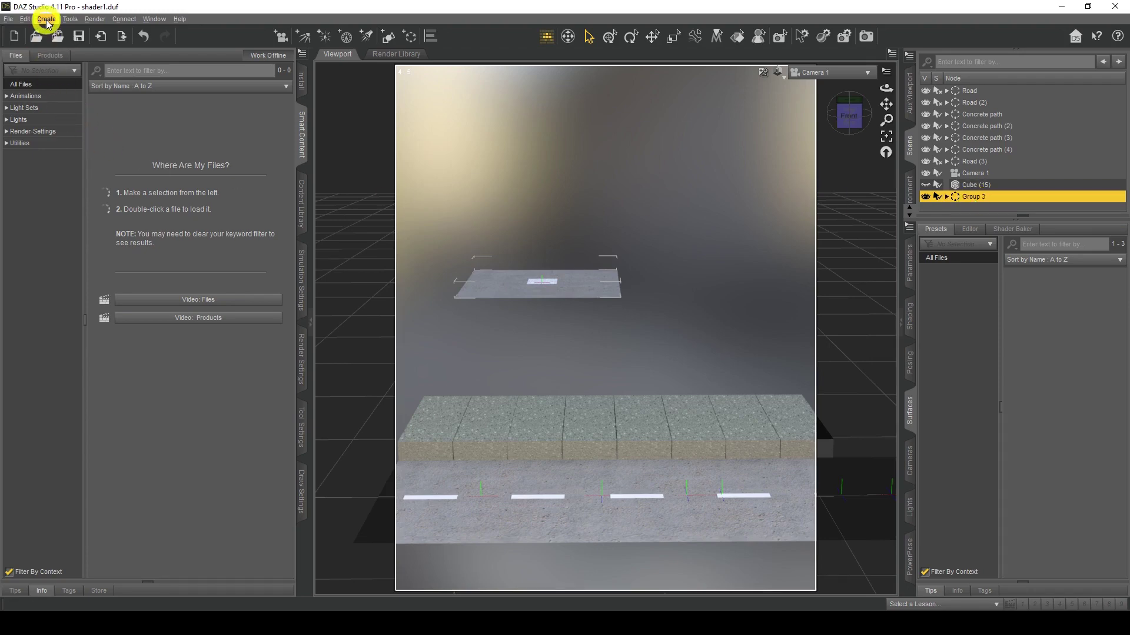
Duplicate Group 3 with its node hierarchy and select the copy Group 3 (2)
{"action": "left_click", "coordinate": [26, 19]}
{"action": "mouse_move", "coordinate": [54, 83]}
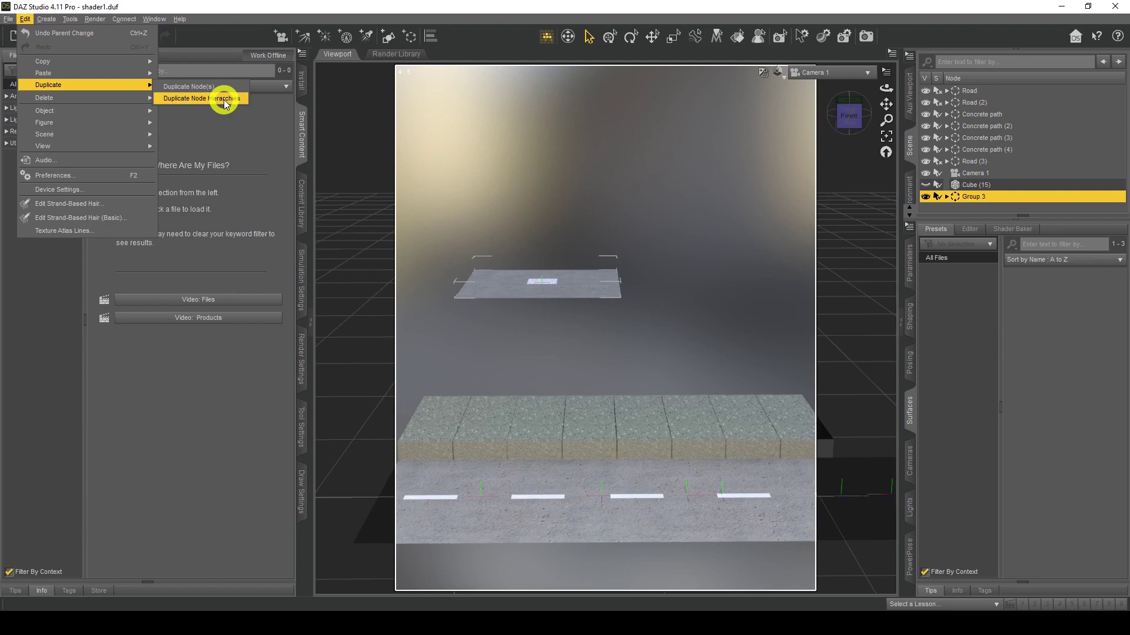
{"action": "left_click", "coordinate": [224, 100]}
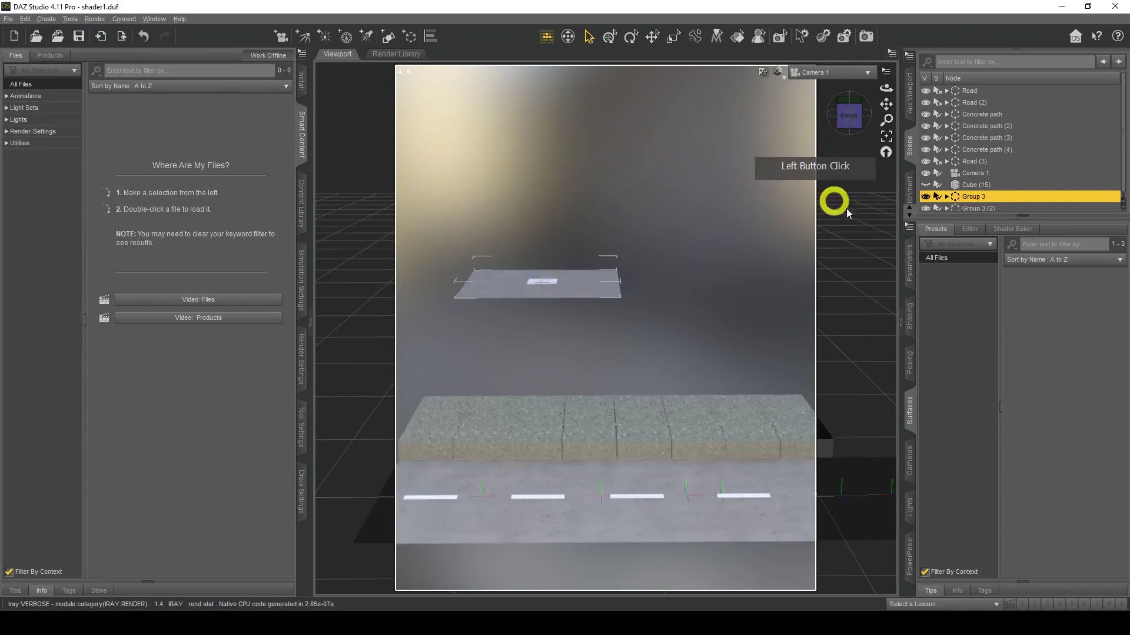
{"action": "left_click", "coordinate": [972, 208]}
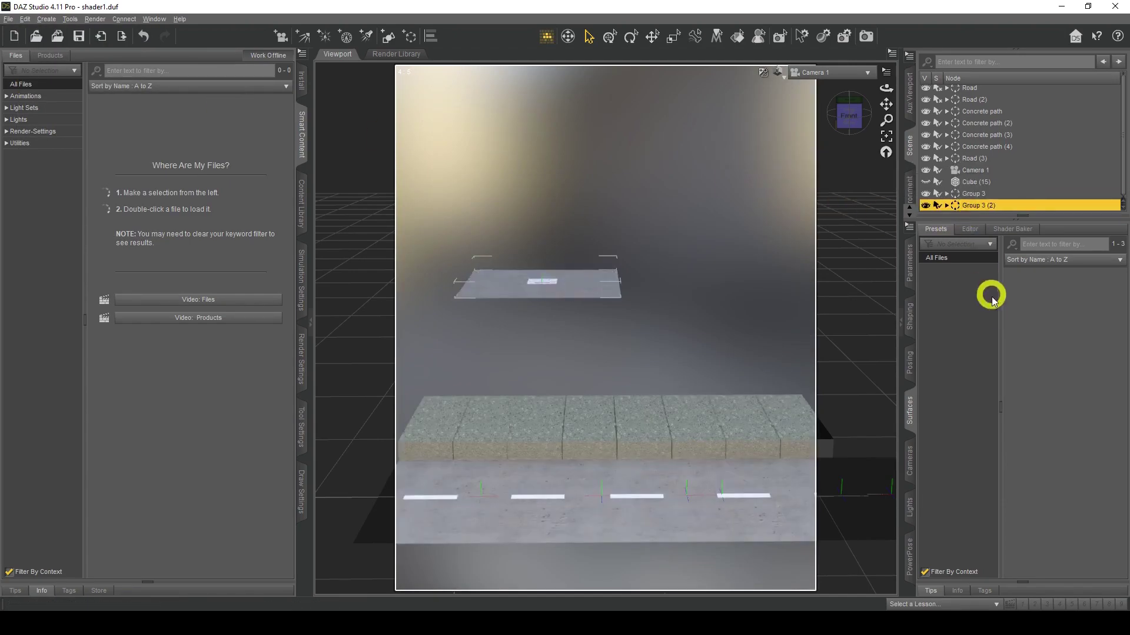
Offset Group 3 (2) to an X Translate of about 200 (200.17)
{"action": "left_click", "coordinate": [910, 268]}
{"action": "left_click", "coordinate": [1052, 371]}
{"action": "left_click", "coordinate": [1051, 301]}
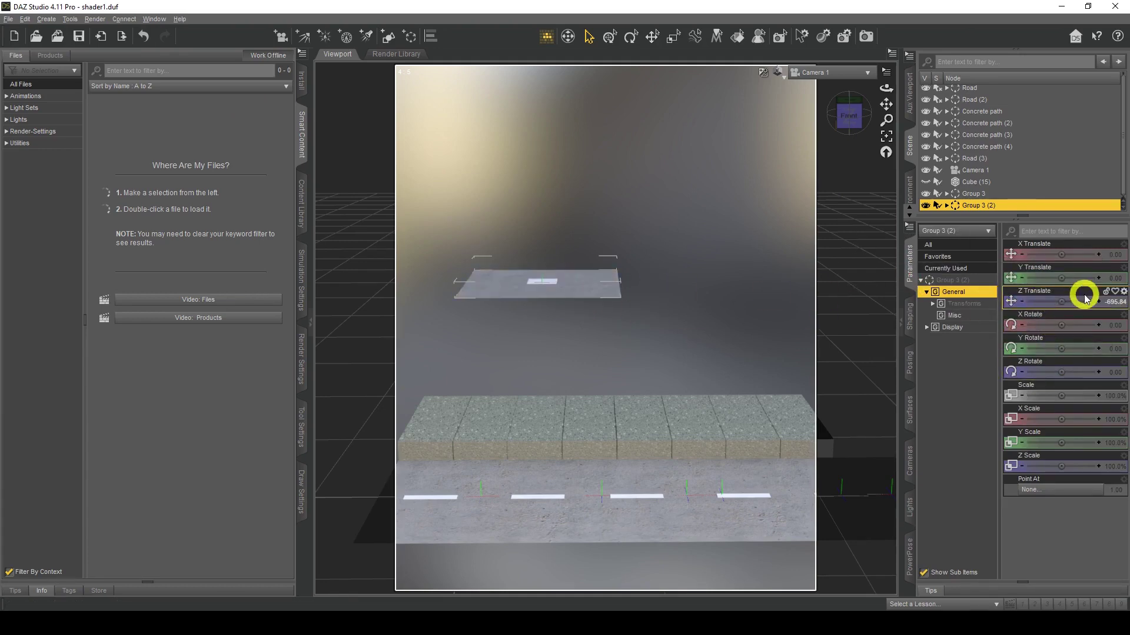
{"action": "mouse_move", "coordinate": [1057, 254]}
{"action": "left_mouse_down"}
{"action": "mouse_move", "coordinate": [1089, 254]}
{"action": "mouse_move", "coordinate": [1058, 253]}
{"action": "left_mouse_up"}
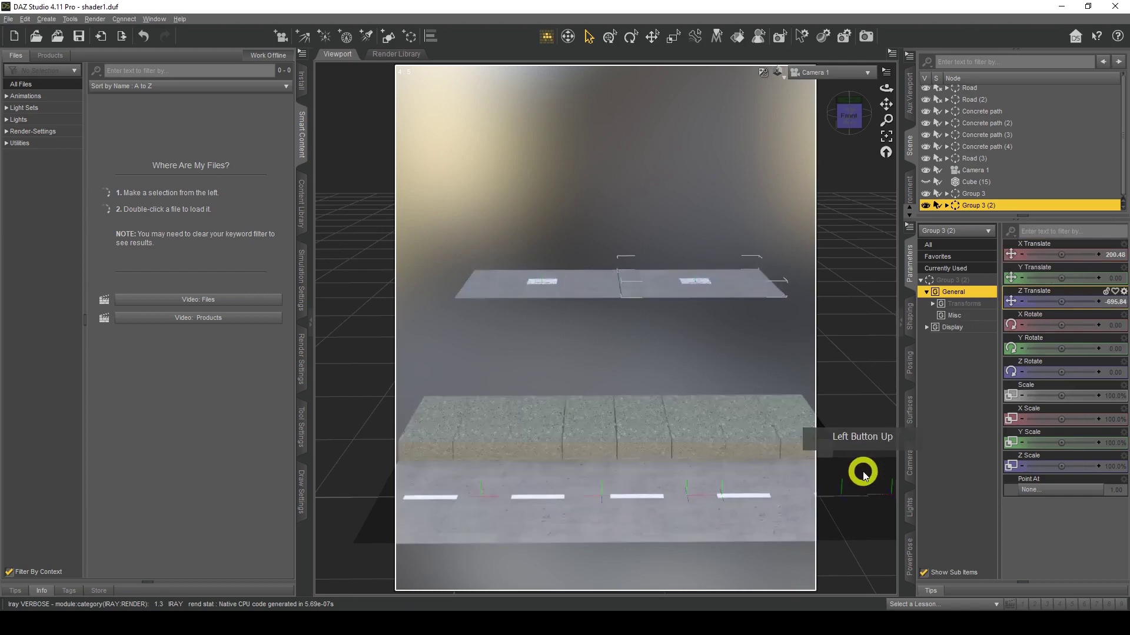
{"action": "left_click_drag", "start_coordinate": [1059, 254], "coordinate": [1059, 255]}
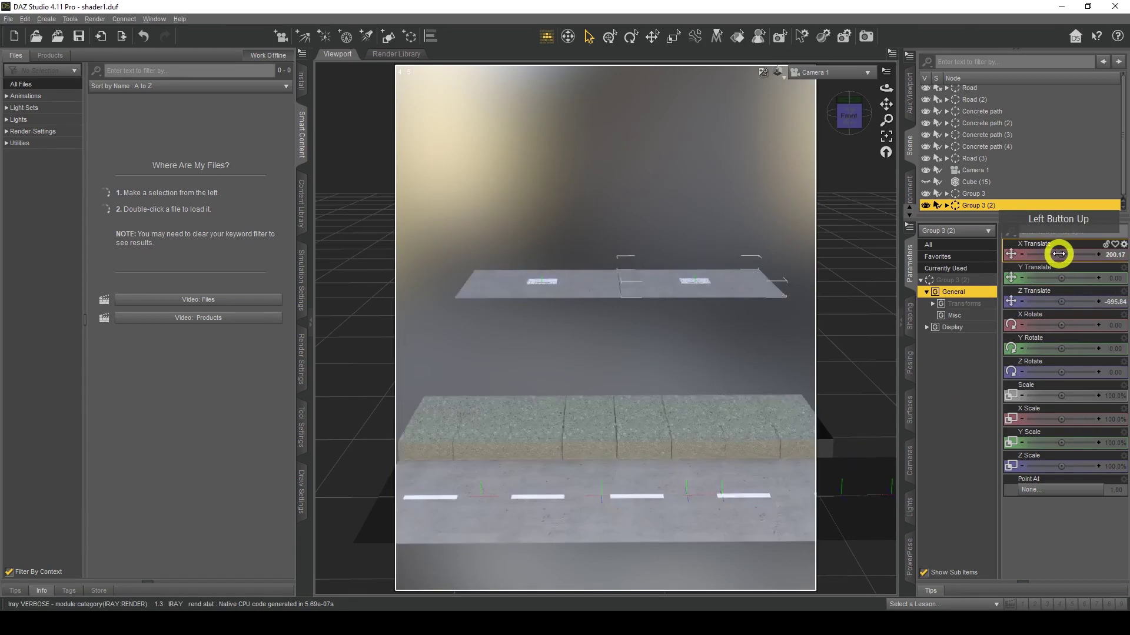